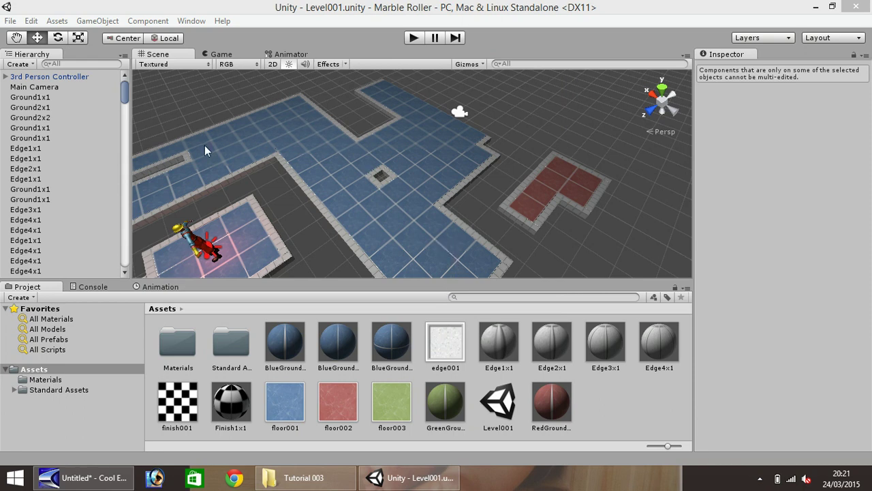
Frame a floor tile in Unity, then open level001_map.png from the Tutorial 003 folder.
left_click(392, 234)
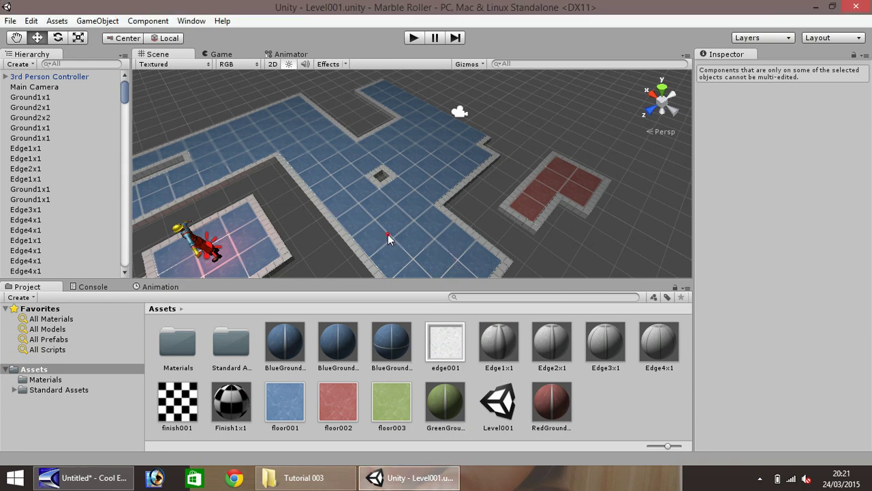
key("f")
scroll(436, 242, "down", 5)
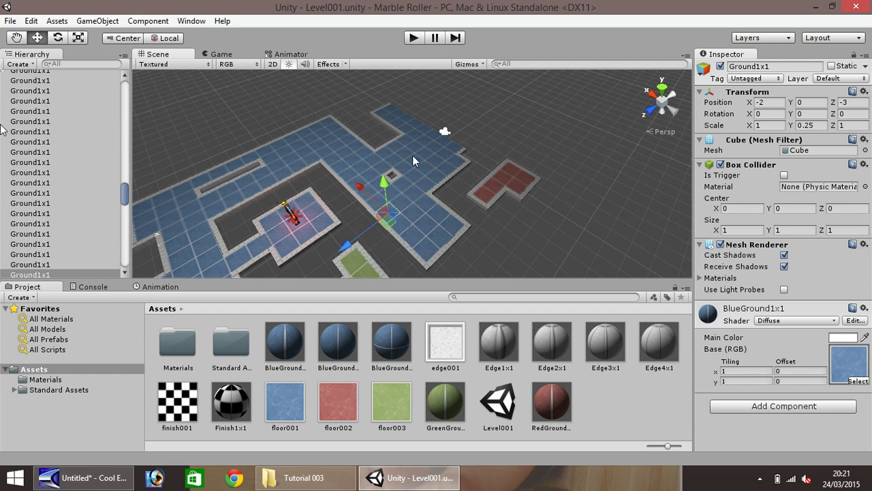
left_click(303, 478)
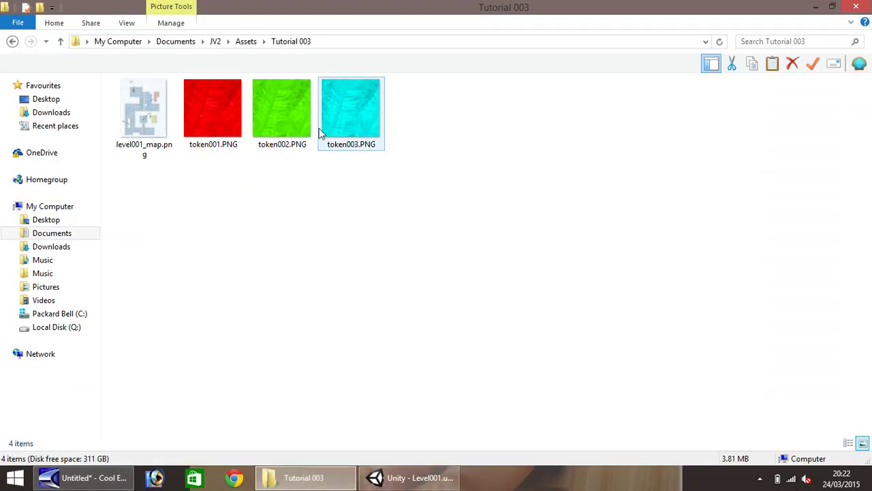
left_click(167, 104)
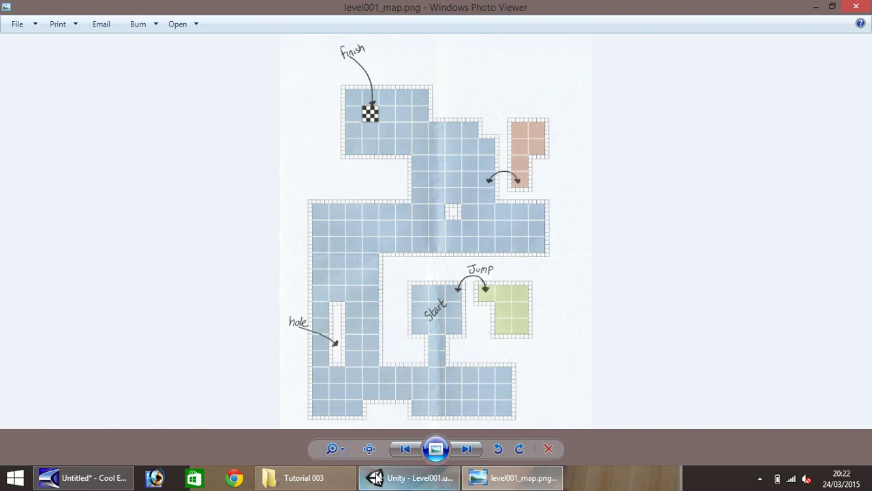
Leave the level map and return to Unity's Level001 scene.
left_click(408, 478)
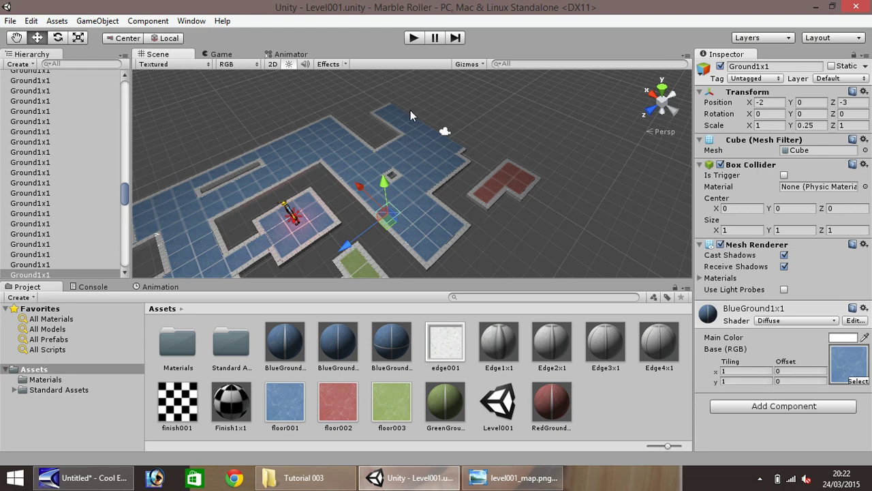
Move the strip's end floor tile to Z -11 and apply the checkered Finish1x1 material.
scroll(411, 110, "up", 5)
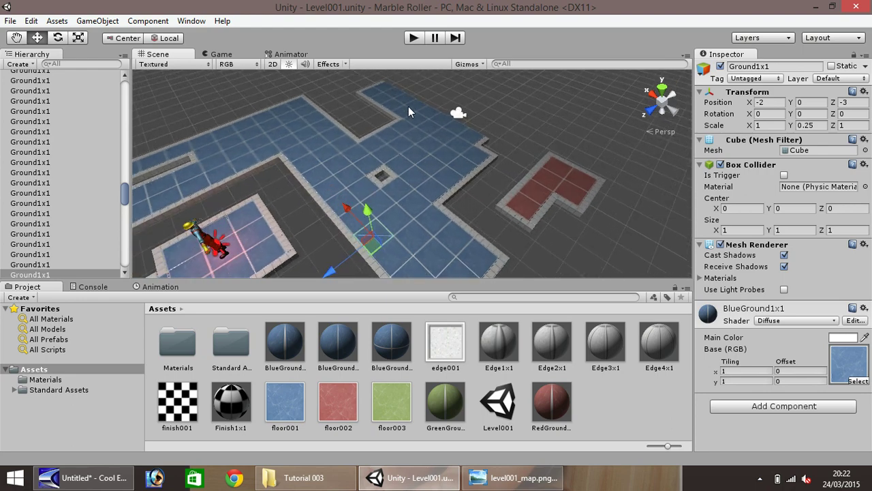
scroll(408, 106, "up", 6)
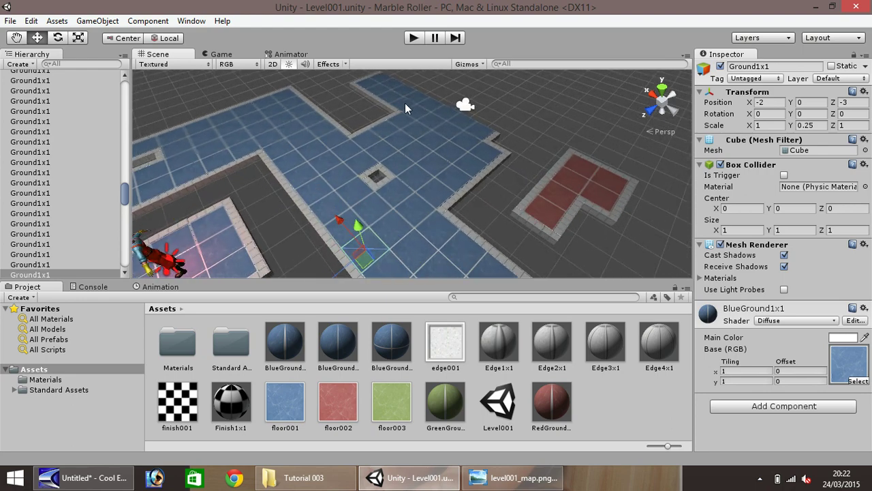
middle_click_drag(397, 142, 401, 199)
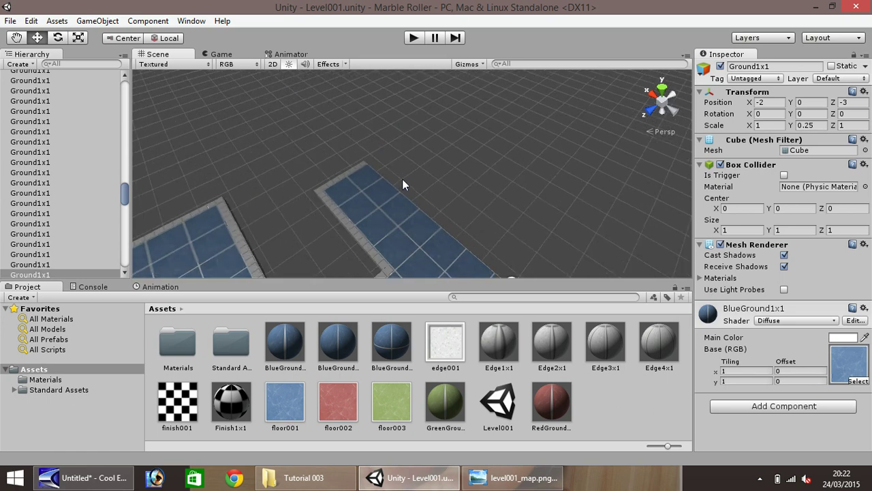
left_click(385, 193)
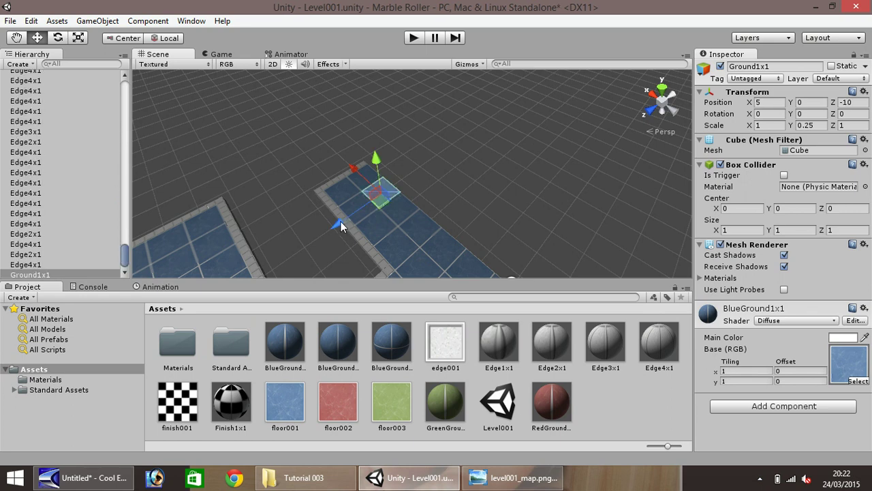
left_click_drag(340, 222, 365, 216)
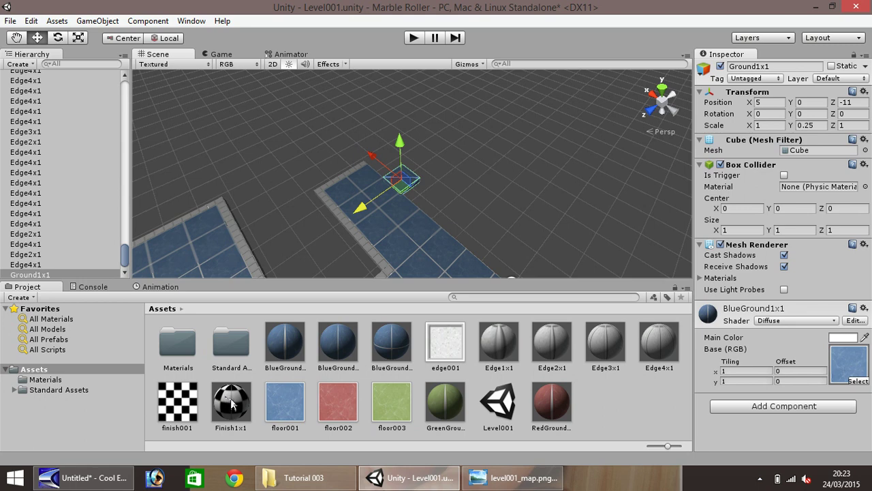
left_click_drag(231, 405, 403, 185)
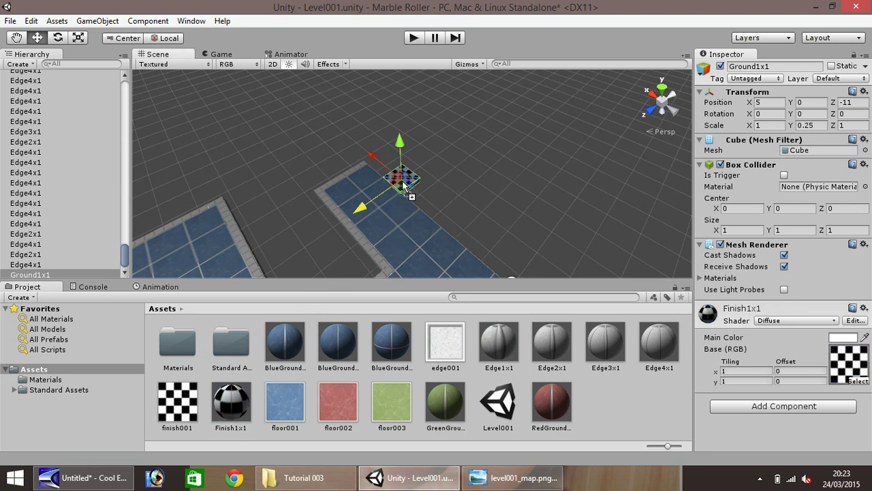
Duplicate blue Ground1x1 tiles around the finish square, the last one placed at X 2, Z -11.
left_click(367, 179)
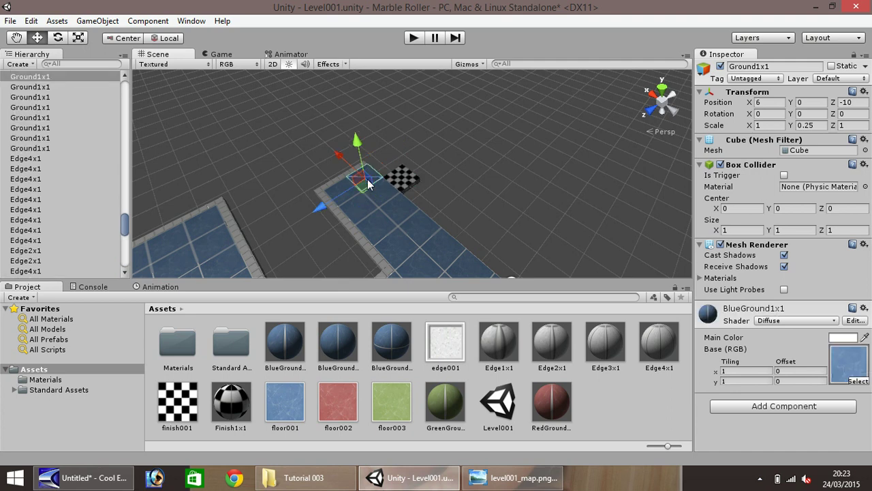
key("ctrl+d")
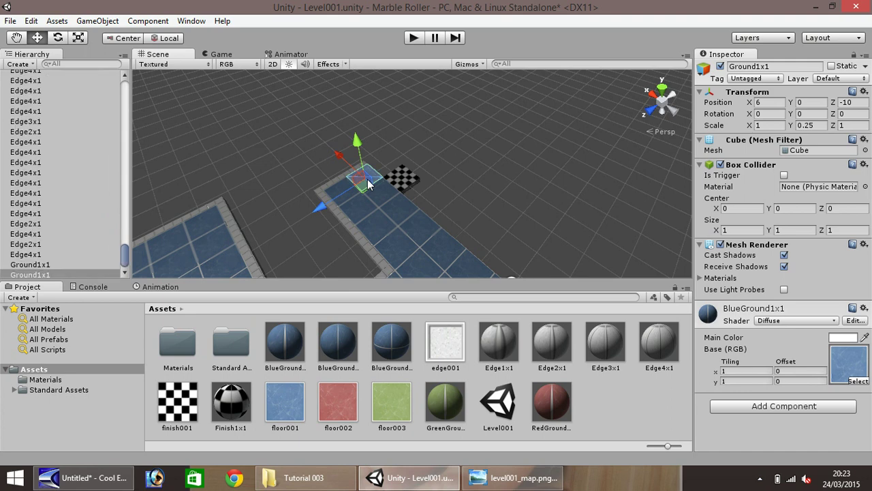
left_click_drag(334, 201, 366, 188, "ctrl")
key("ctrl+d")
key("ctrl+d")
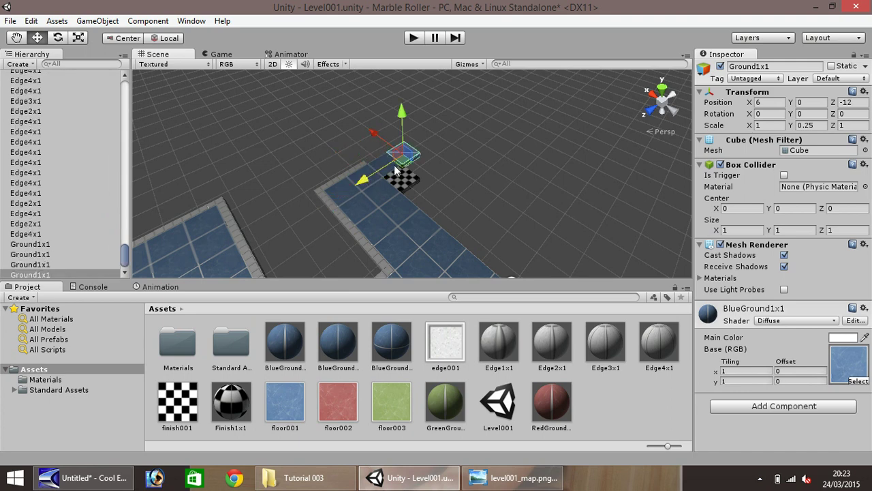
key("ctrl+d")
left_click_drag(386, 135, 445, 219, "ctrl")
key("ctrl+d")
key("ctrl+d")
key("ctrl+d")
key("ctrl+d")
left_click_drag(444, 185, 451, 192, "ctrl")
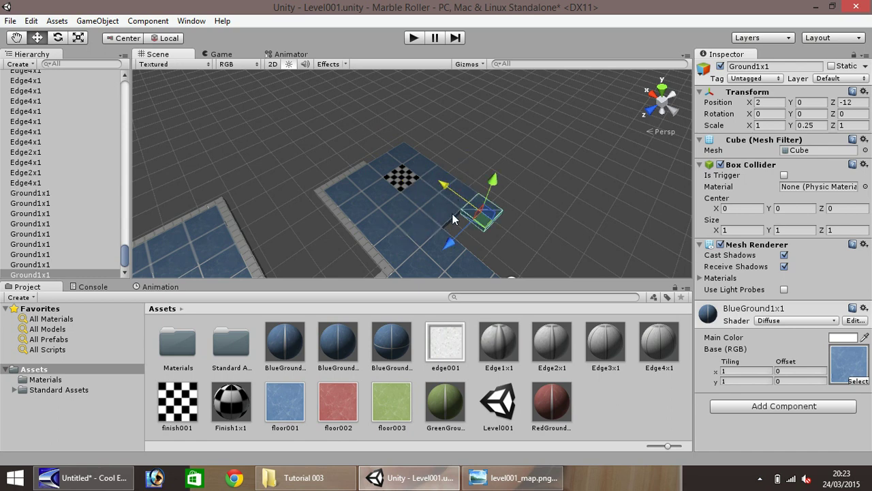
key("ctrl+d")
left_click_drag(468, 226, 454, 238, "ctrl")
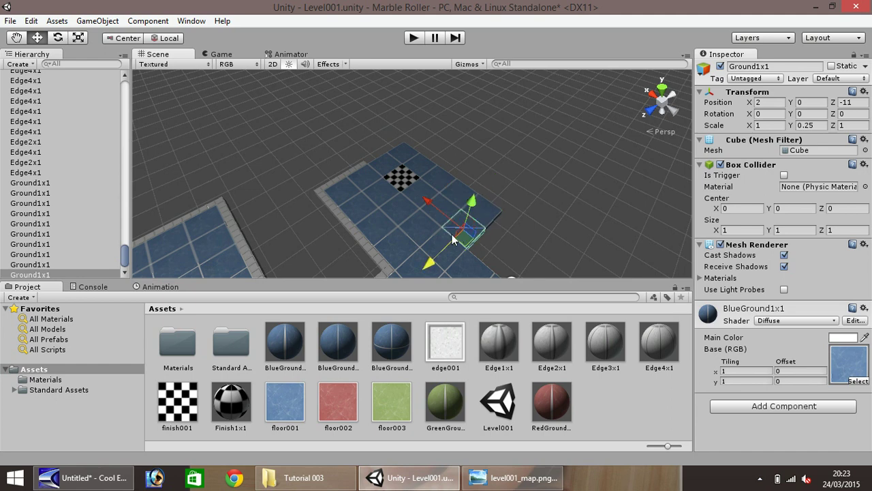
scroll(433, 206, "down", 5)
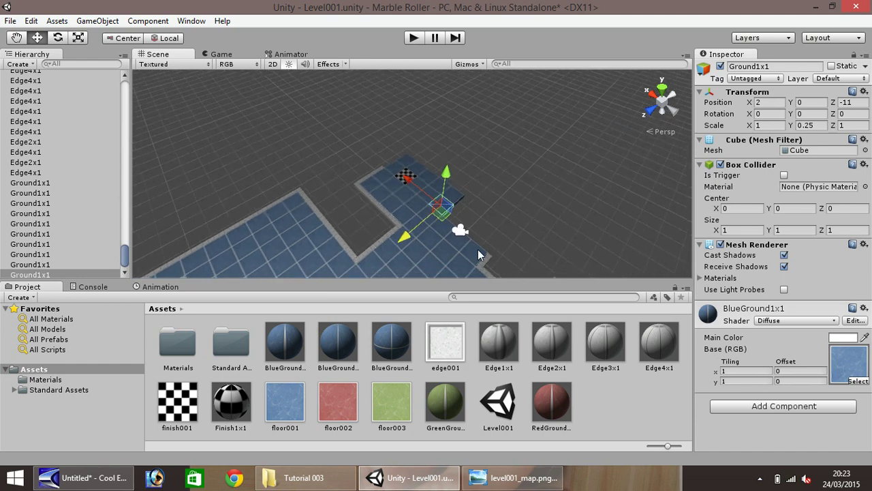
Compare the finish area with level001_map.png in Photo Viewer, then switch back to Unity.
left_click(512, 477)
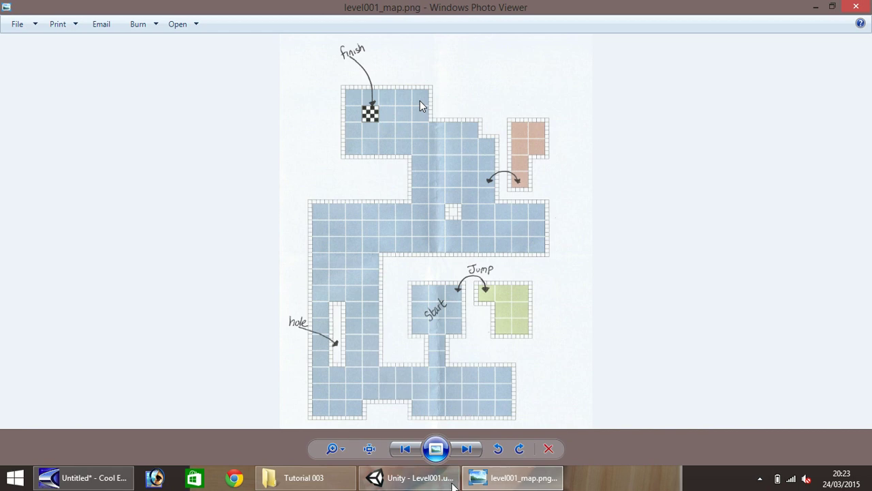
left_click(451, 482)
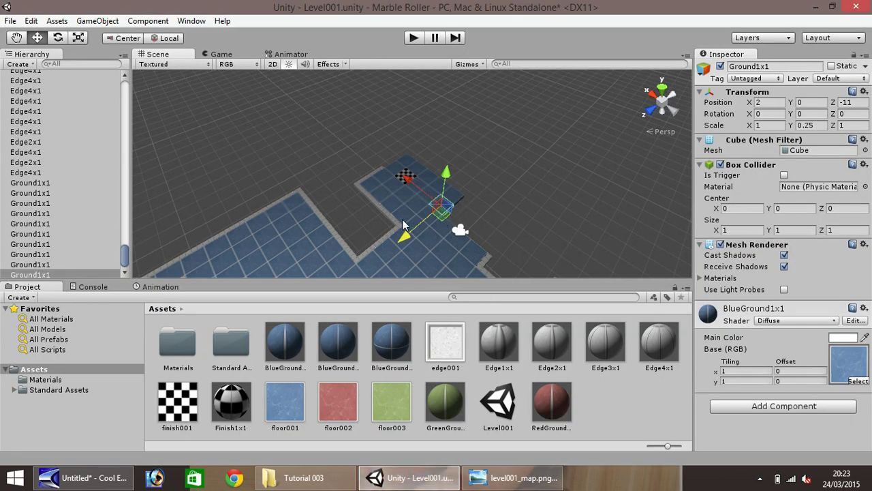
Slide the edge piece beside the finish area along its side.
left_click_drag(292, 208, 261, 182, "alt")
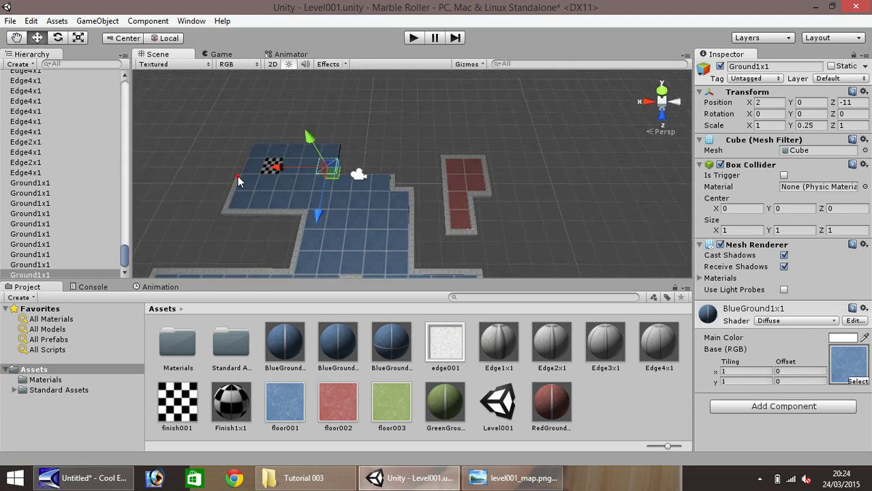
left_click(243, 179)
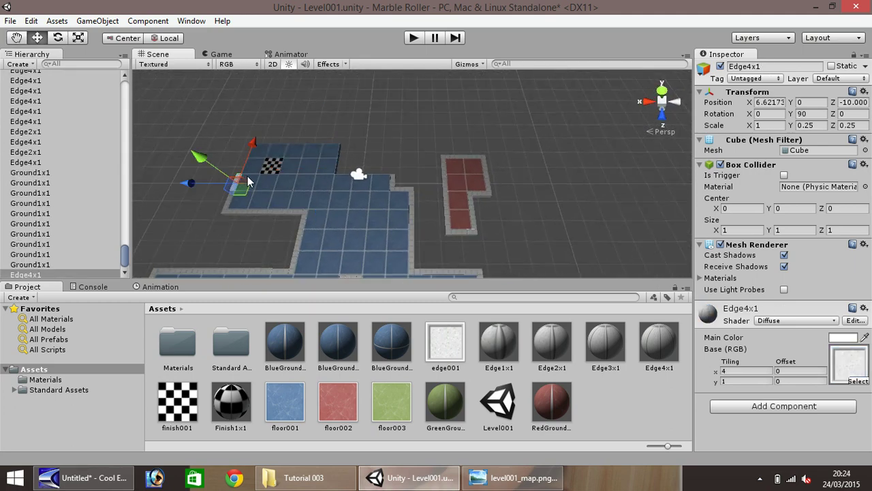
left_click_drag(240, 169, 254, 144, "ctrl")
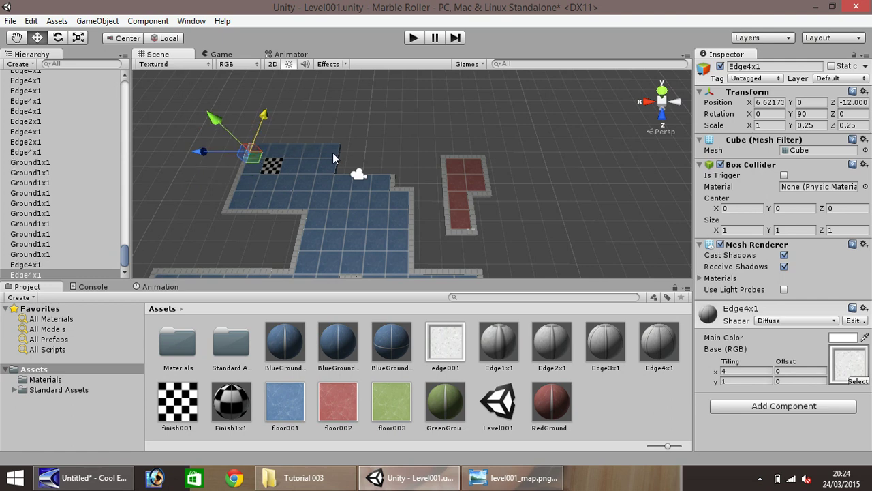
Duplicate an Edge4x1 piece twice and line the copies up along X.
left_click(402, 193)
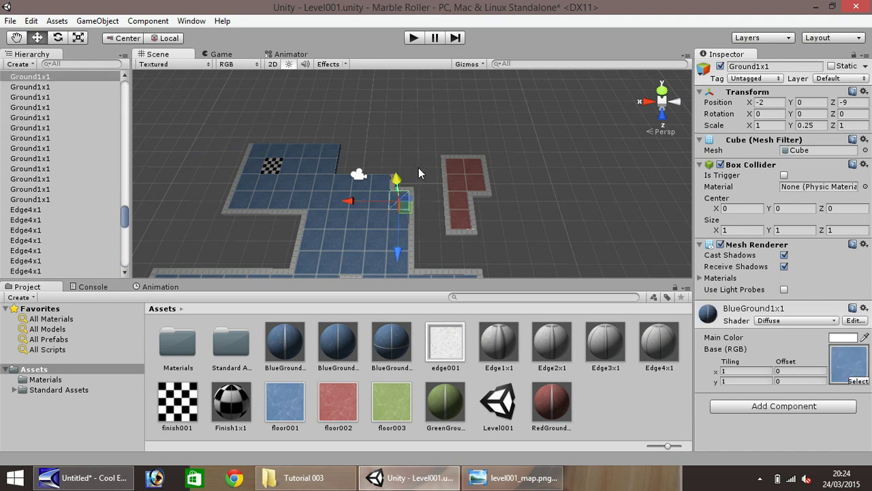
left_click(419, 168)
left_click(403, 188)
key("ctrl+d")
left_click_drag(406, 193, 384, 209)
key("ctrl+d")
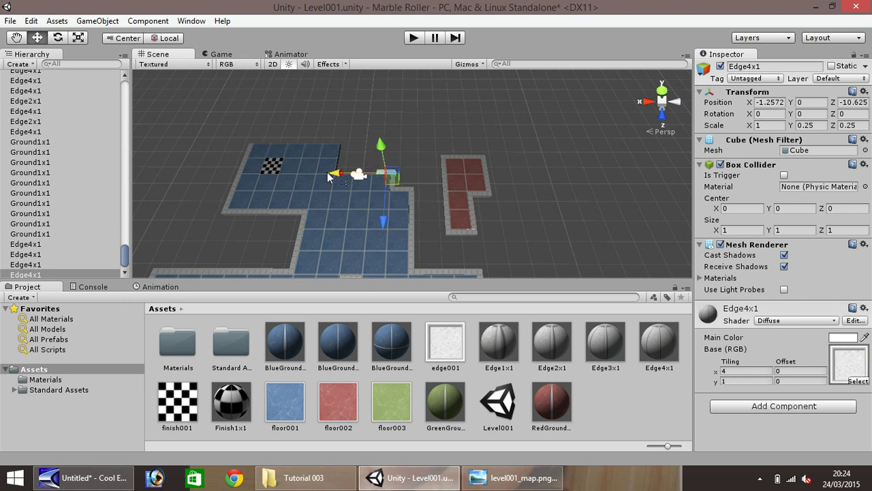
left_click_drag(344, 176, 319, 178)
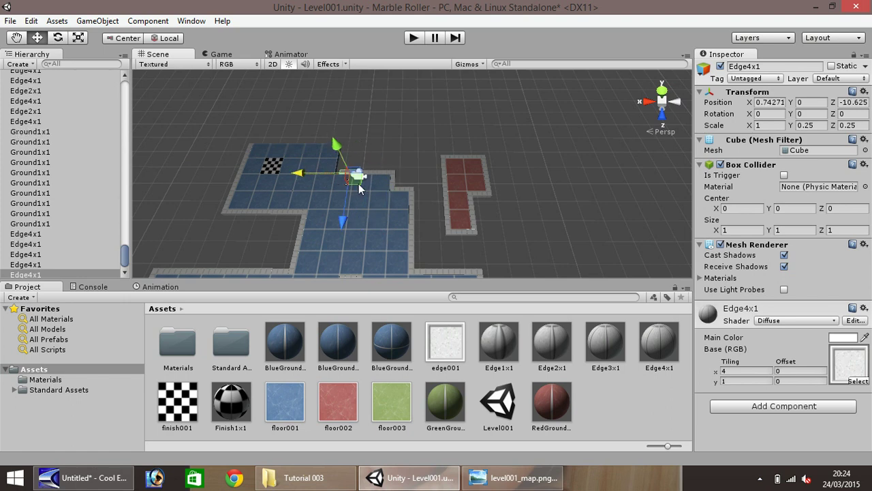
Move edge pieces to close the finish area's top border, the latest at Z -12.625.
left_click(411, 204)
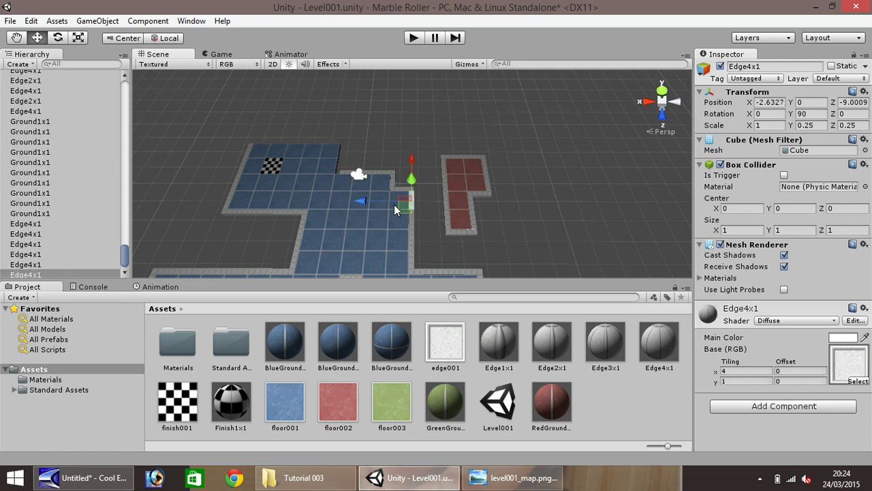
left_click_drag(360, 201, 346, 143)
left_click(259, 271)
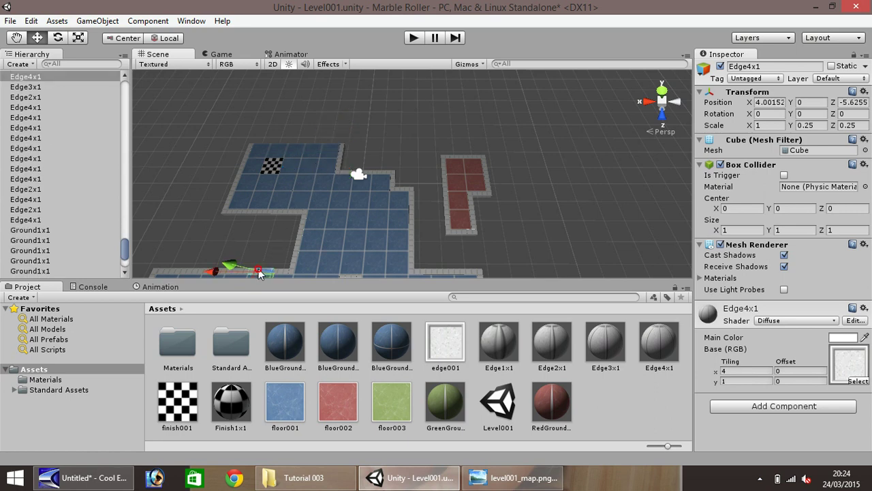
scroll(273, 272, "down", 2)
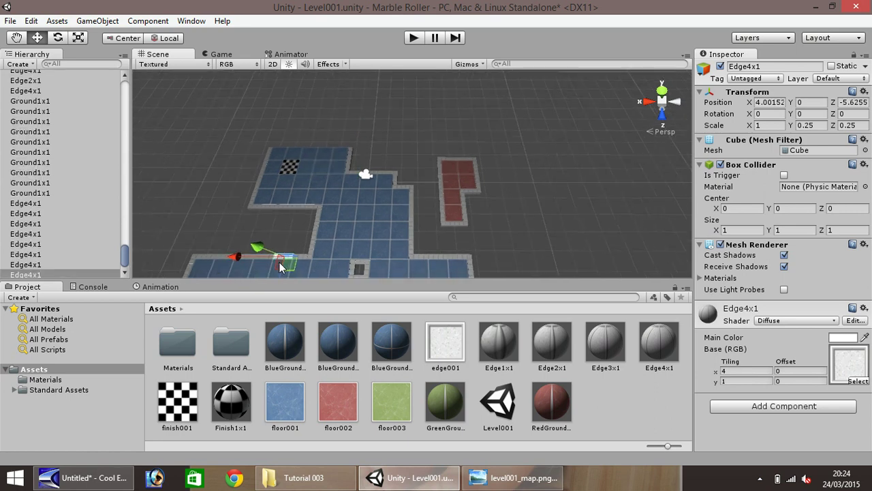
left_click_drag(288, 274, 256, 151)
key("ctrl+d")
key("ctrl+d")
key("ctrl+d")
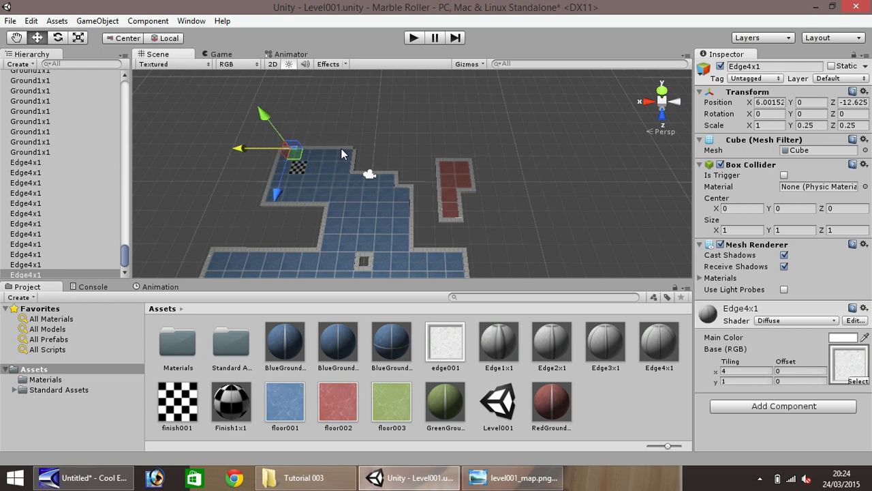
left_click(365, 161)
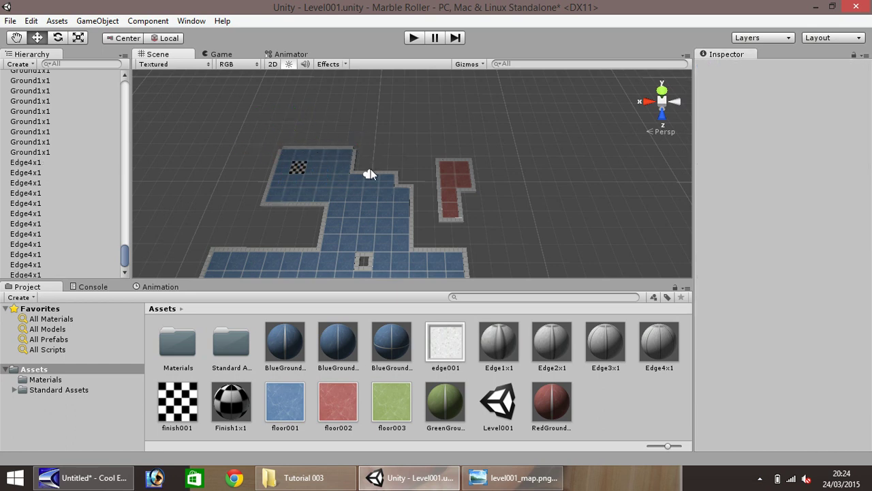
left_click_drag(349, 206, 345, 214, "alt")
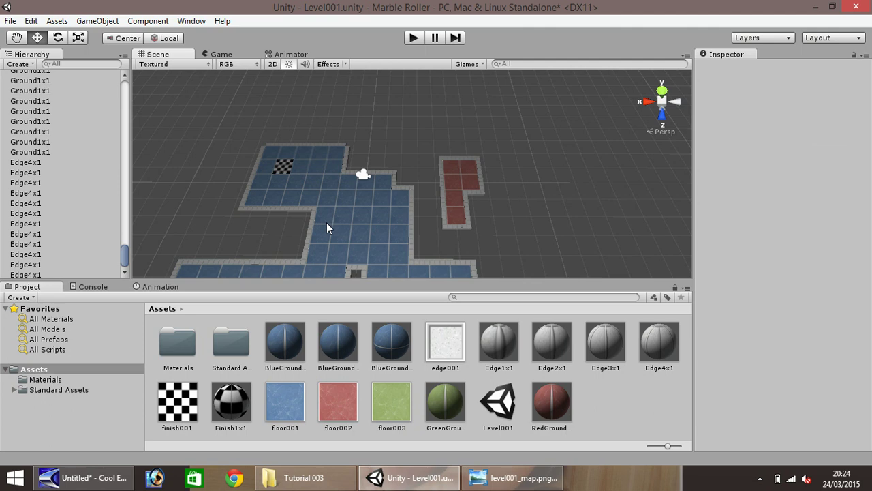
scroll(327, 222, "down", 8)
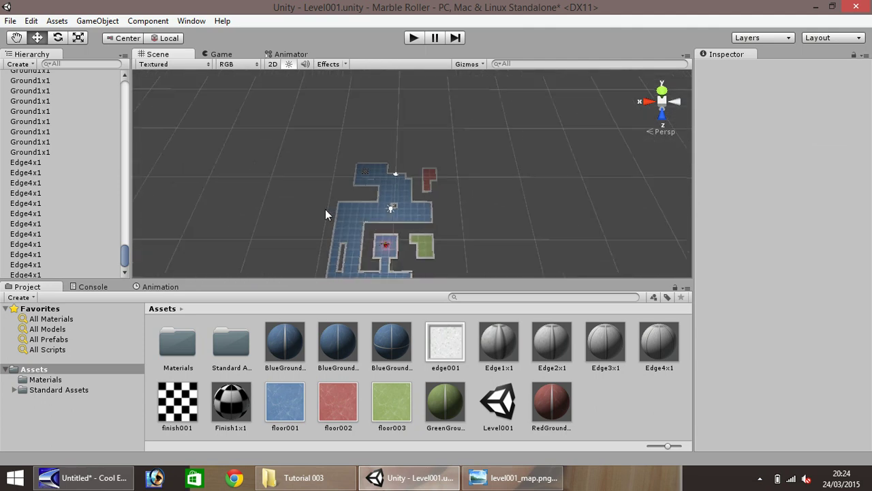
scroll(333, 218, "down", 5)
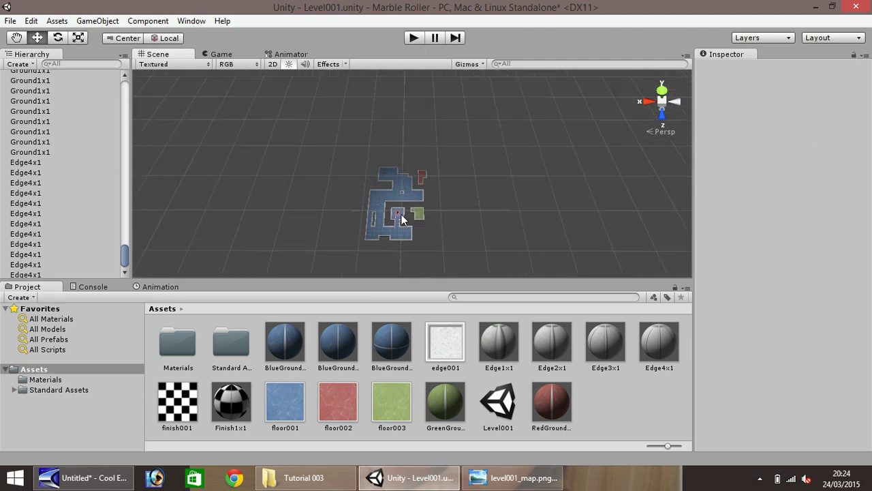
scroll(394, 221, "up", 10)
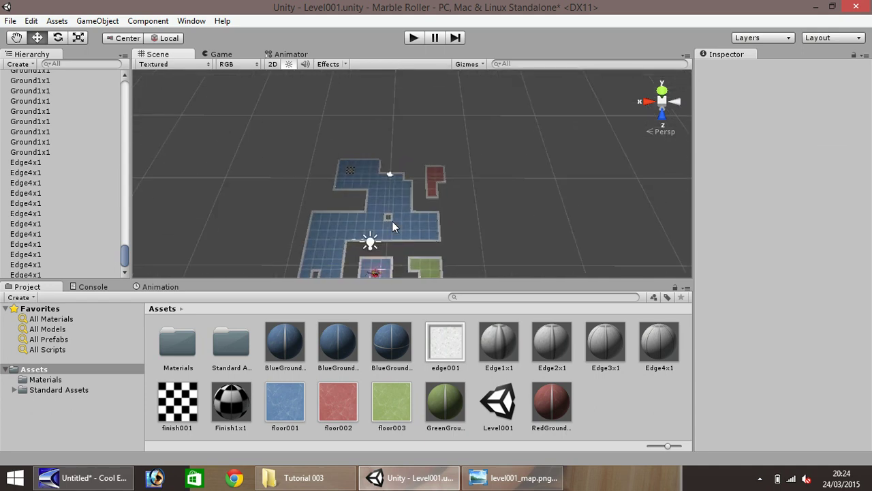
scroll(391, 221, "up", 4)
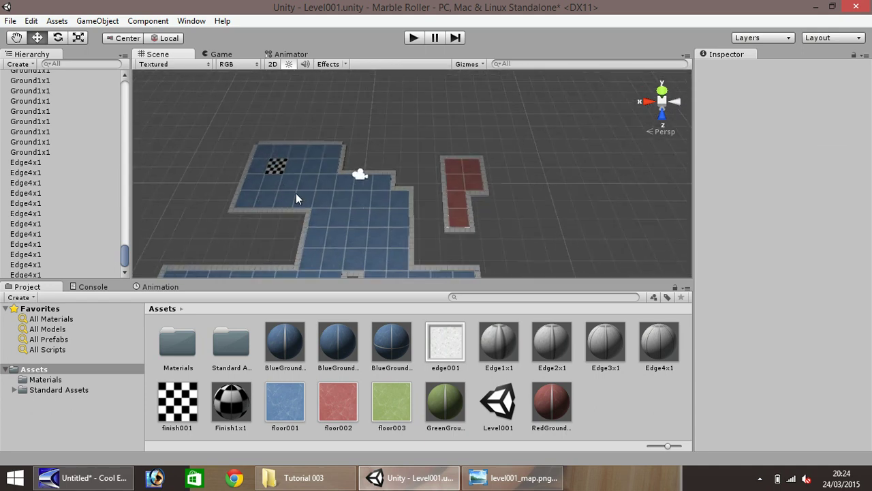
left_click_drag(296, 193, 2, 188, "alt")
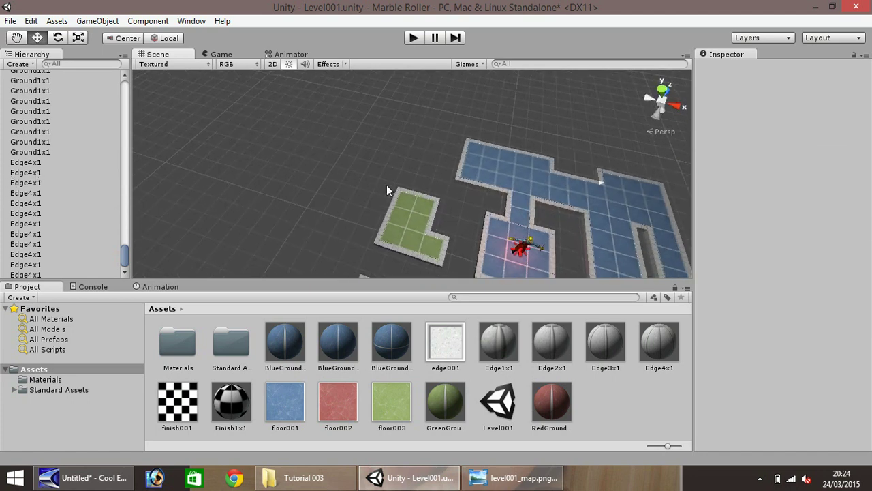
Centre the view on the track and create a cube via GameObject > Create Other > Cube.
left_click_drag(388, 185, 427, 146, "alt")
left_click(446, 220)
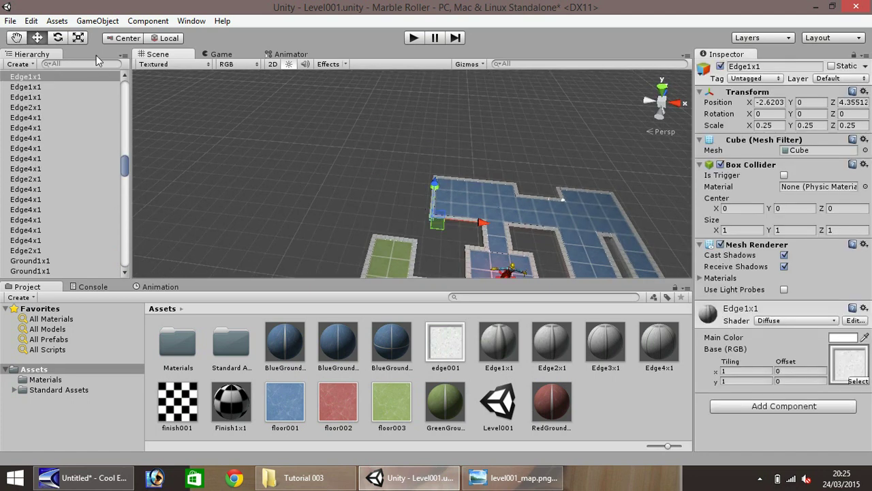
left_click(16, 38)
left_click_drag(289, 230, 150, 133)
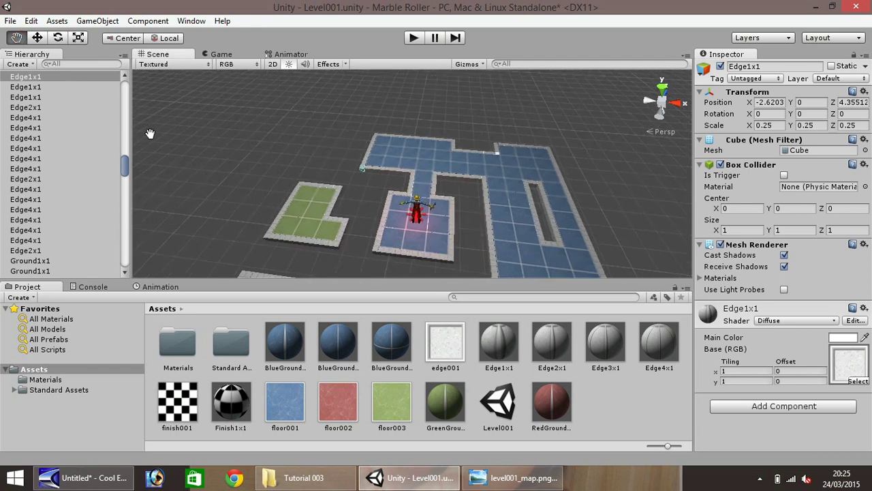
left_click(41, 39)
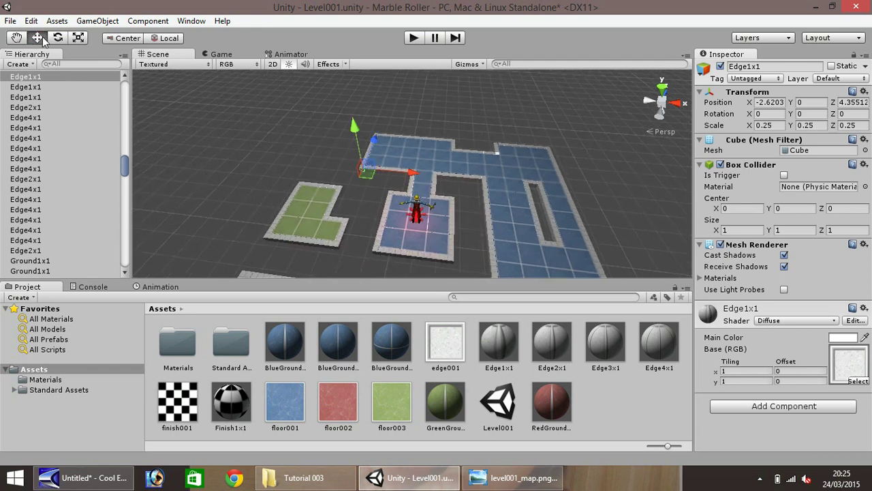
left_click(106, 24)
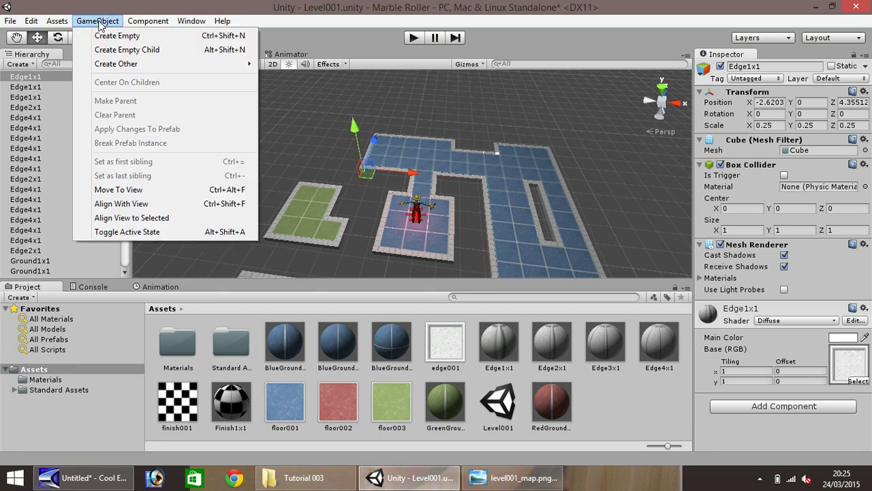
mouse_move(128, 69)
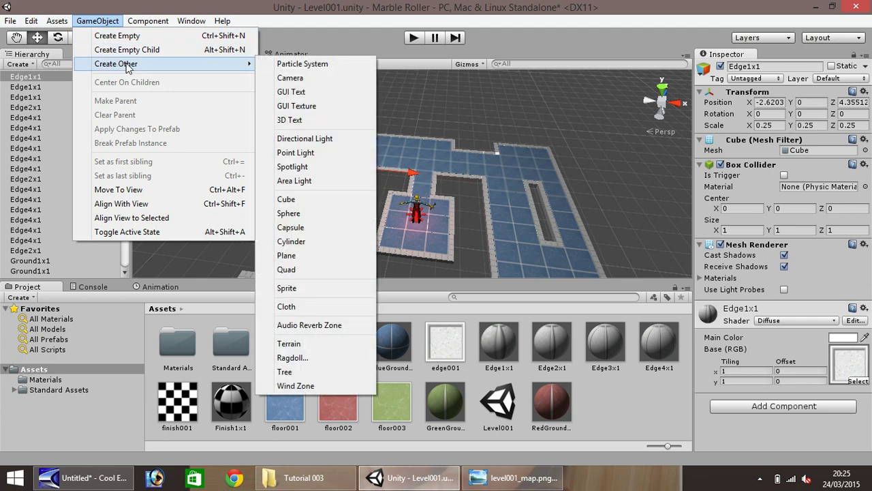
left_click(307, 198)
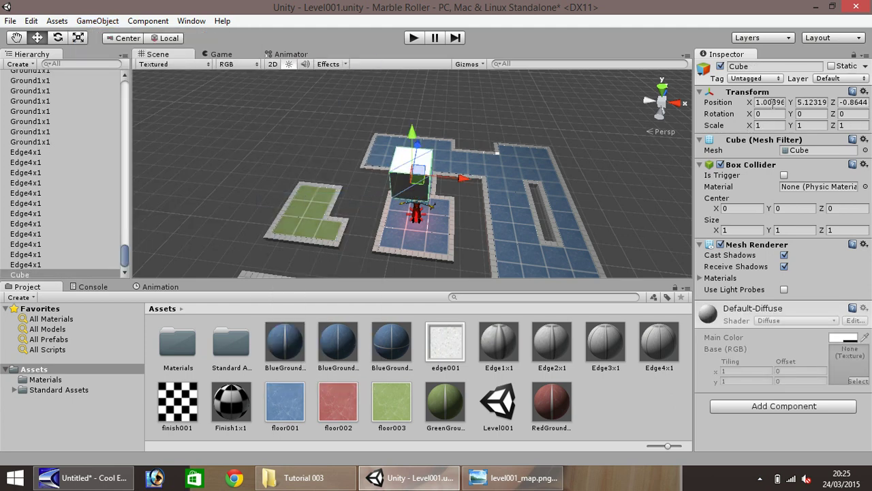
Set the cube's position to 0, 0, 0 and its scale to 0.25 on all axes.
left_click(770, 102)
type("0")
key("Tab")
type("0")
key("Tab")
type("0")
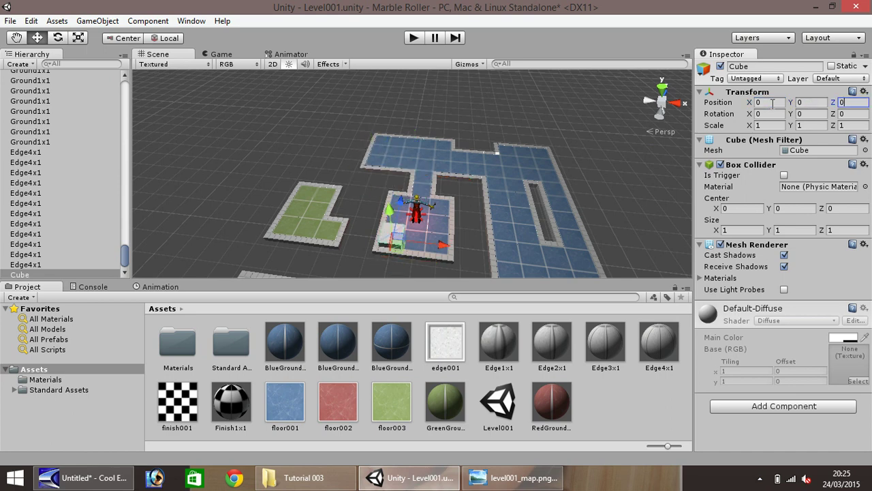
left_click(771, 125)
type("0.25")
key("Tab")
type("0.")
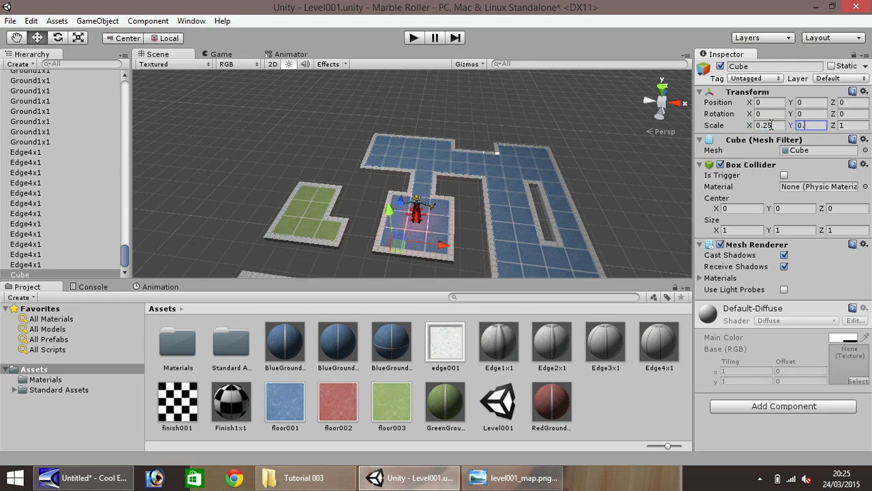
type("25")
key("Tab")
type("0.25")
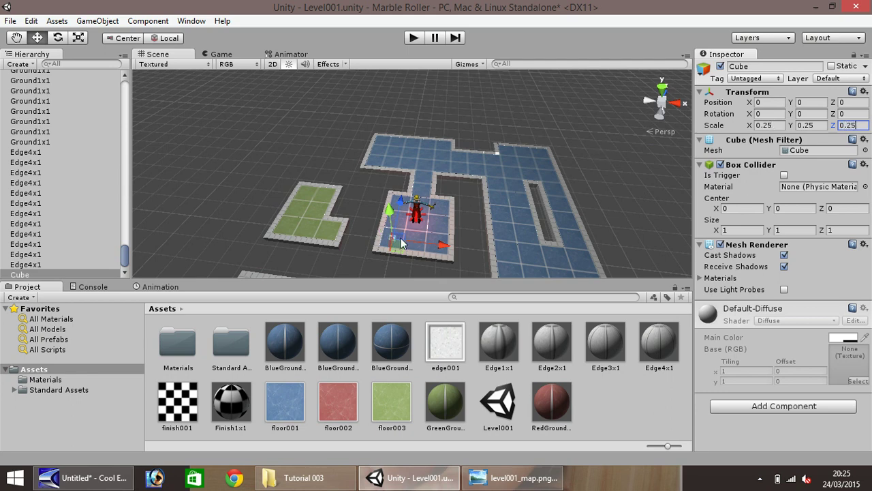
type("f")
key("BackSpace")
Rename the cube to RedGem1.
left_click(321, 266)
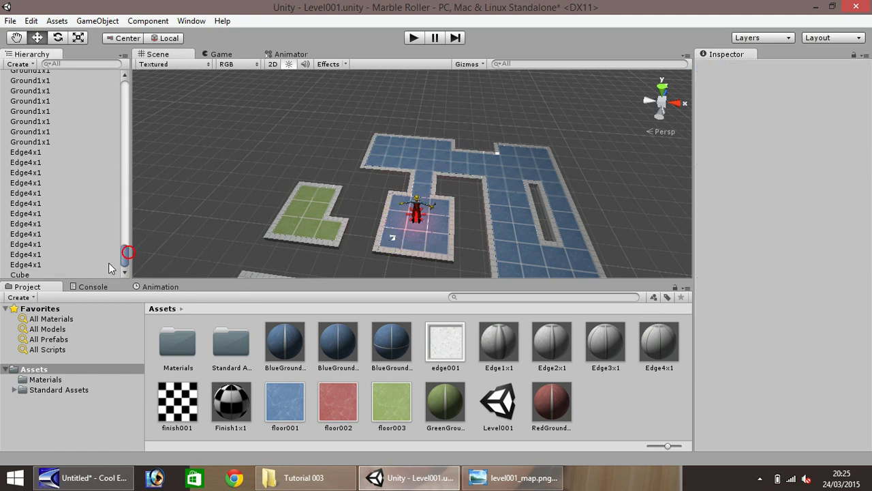
left_click(48, 274)
right_click(38, 272)
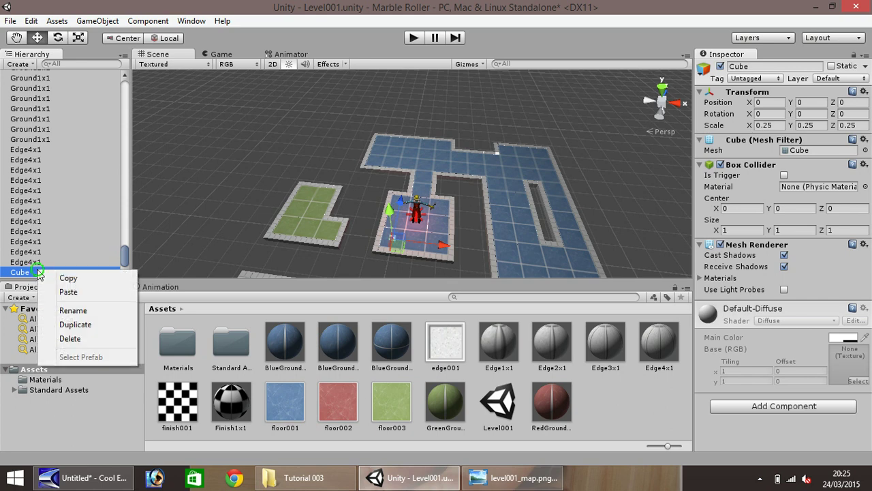
left_click(73, 310)
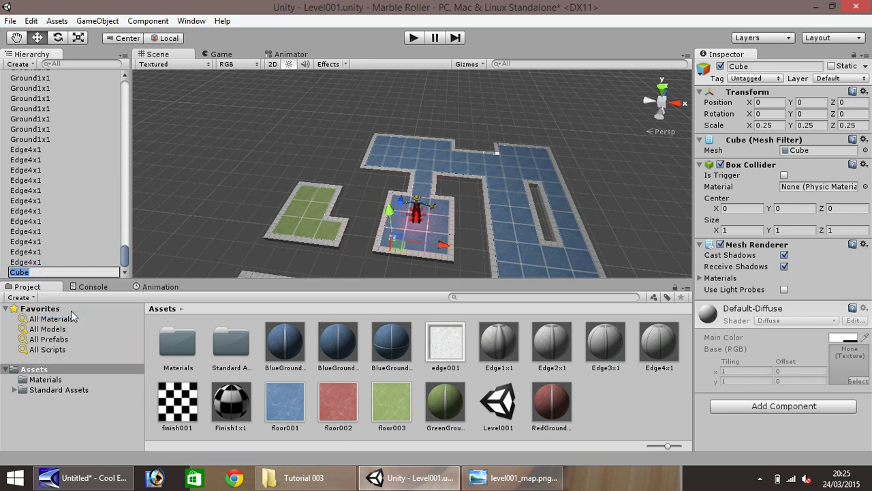
type("RedGem1")
key("Return")
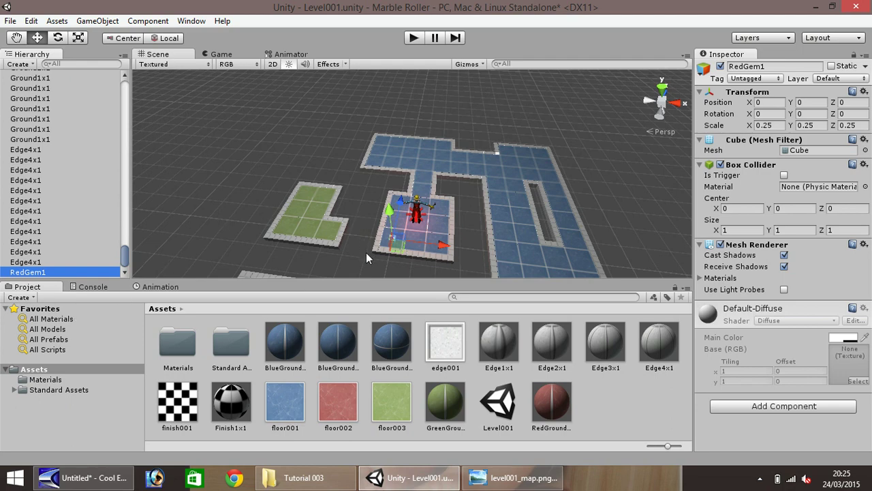
Raise RedGem1 slightly above the floor.
scroll(366, 250, "up", 5)
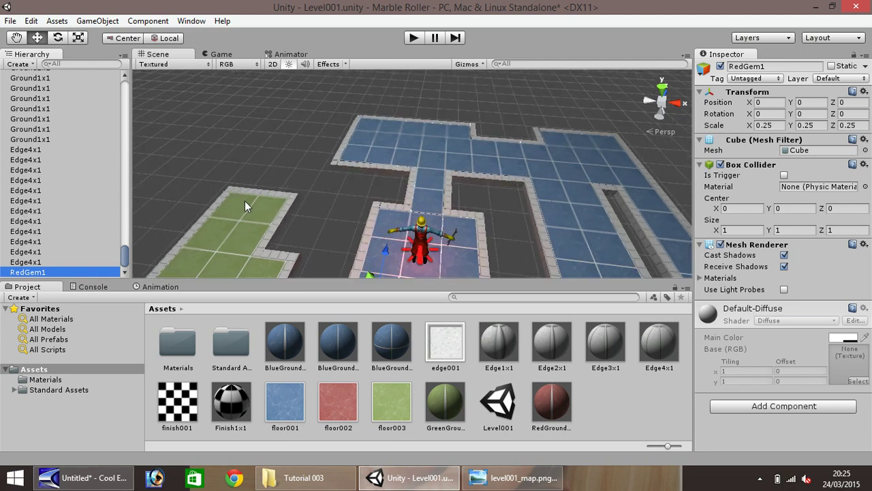
key("f")
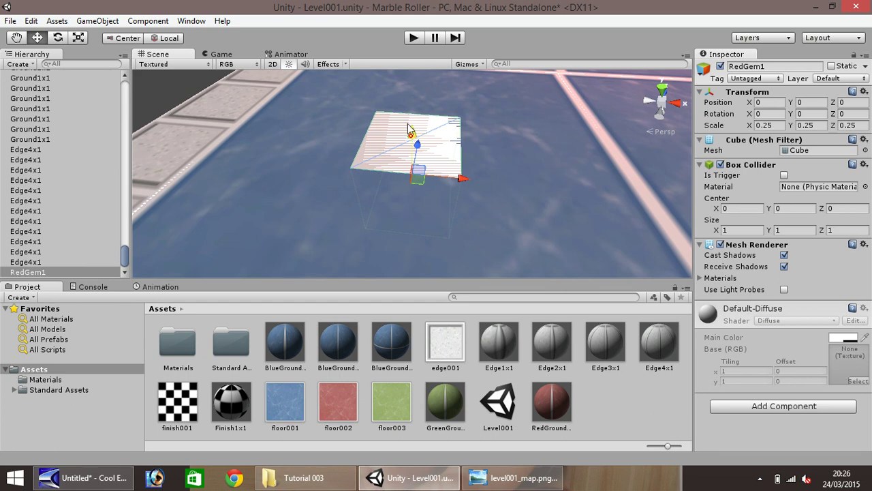
mouse_move(409, 136)
left_mouse_down("ctrl")
mouse_move(410, 67)
mouse_move(420, 71)
mouse_move(414, 123)
left_mouse_up("ctrl")
scroll(422, 82, "down", 5)
scroll(423, 92, "down", 3)
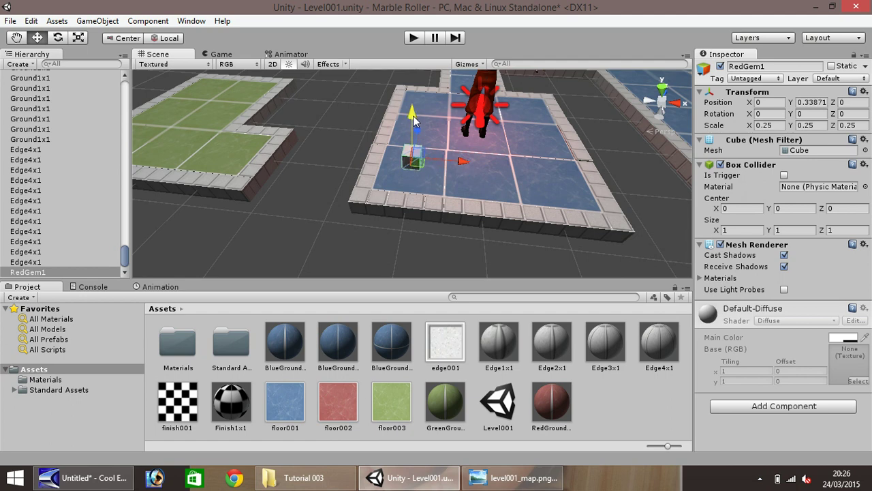
Rotate RedGem1 45° on X and Y, then select the token001 material.
left_click(771, 113)
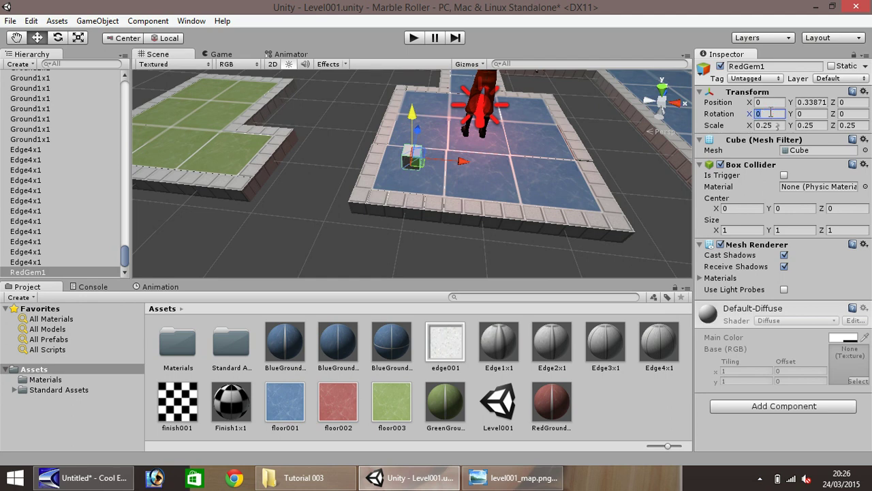
type("45")
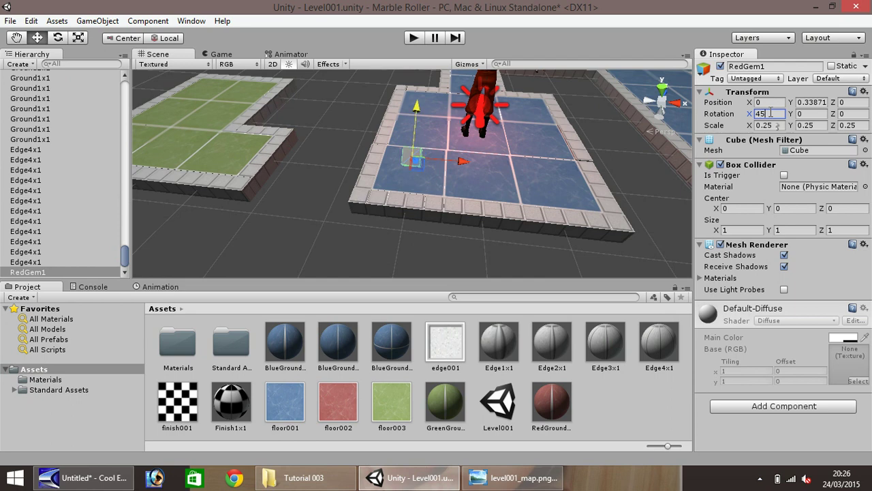
left_click(806, 113)
type("45")
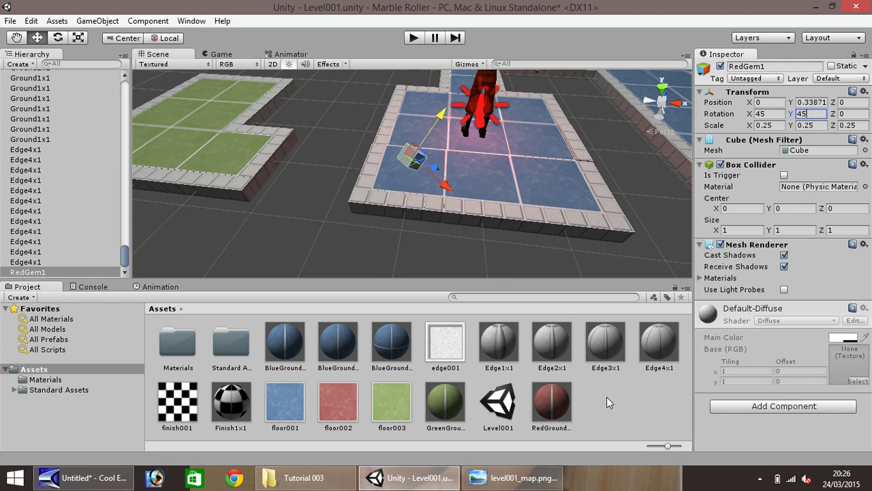
left_click(45, 379)
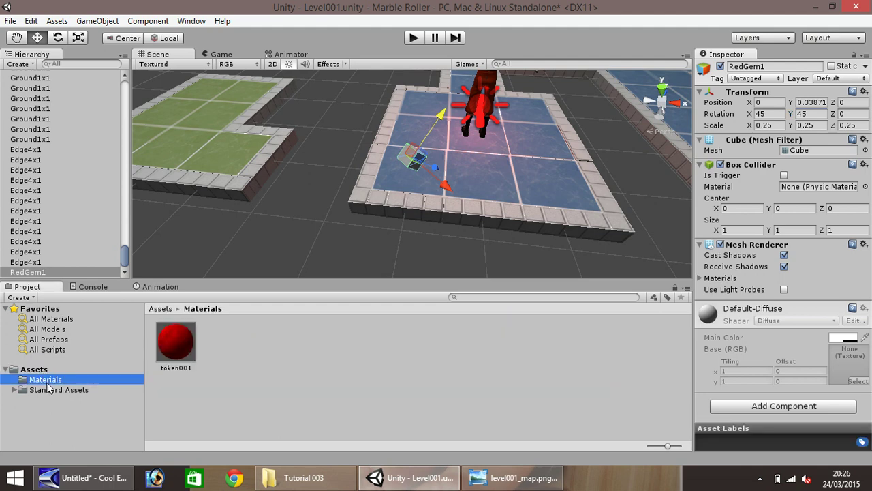
left_click(174, 345)
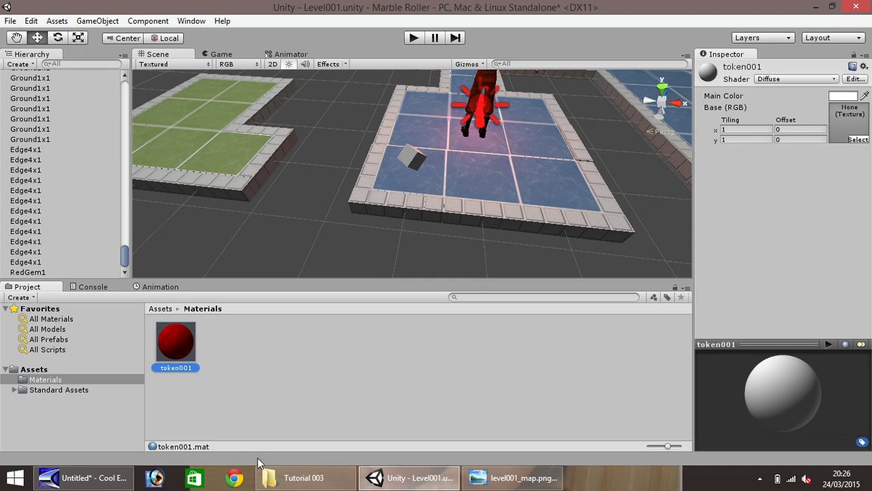
Select token002.PNG and token003.PNG together in the Tutorial 003 folder.
left_click(287, 476)
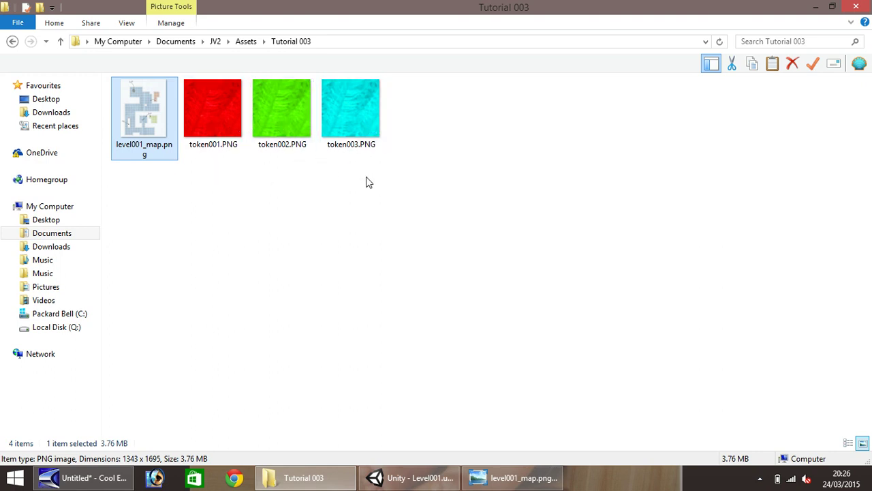
left_click_drag(368, 185, 265, 389)
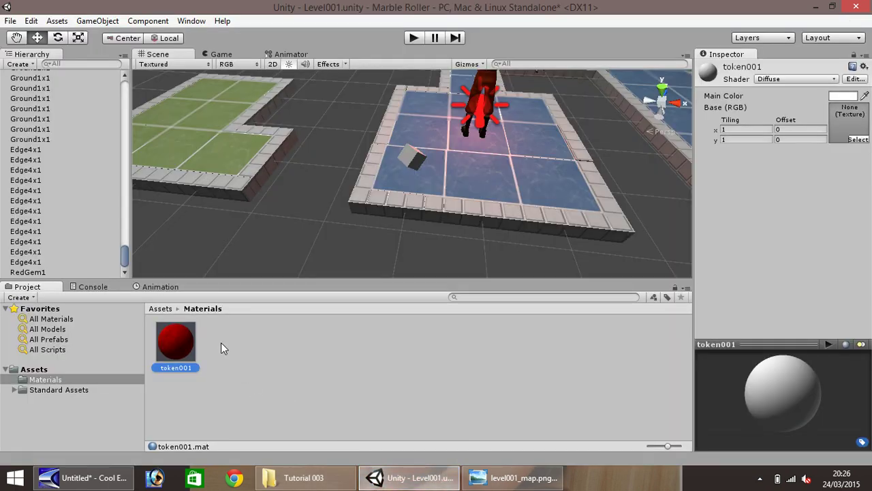
Import the token PNG textures into Materials and give token001 the red texture.
left_click_drag(221, 342, 218, 343)
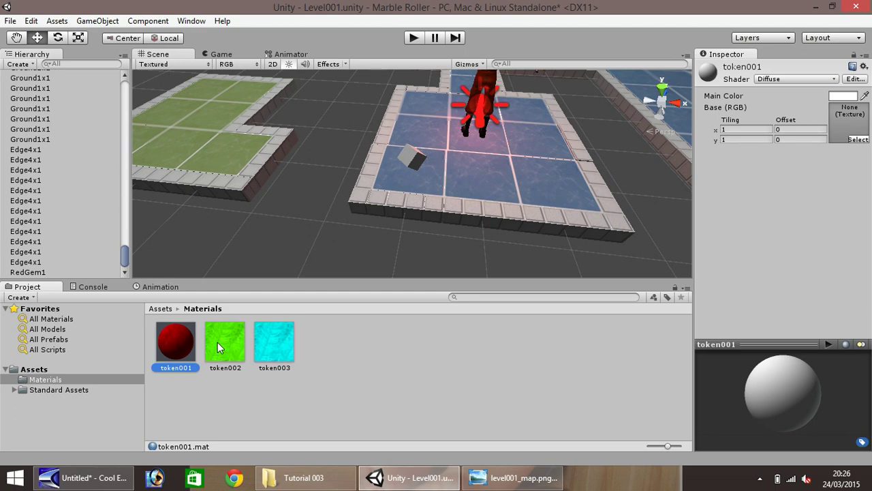
left_click(304, 477)
left_click(224, 150)
left_click_drag(227, 153, 314, 346)
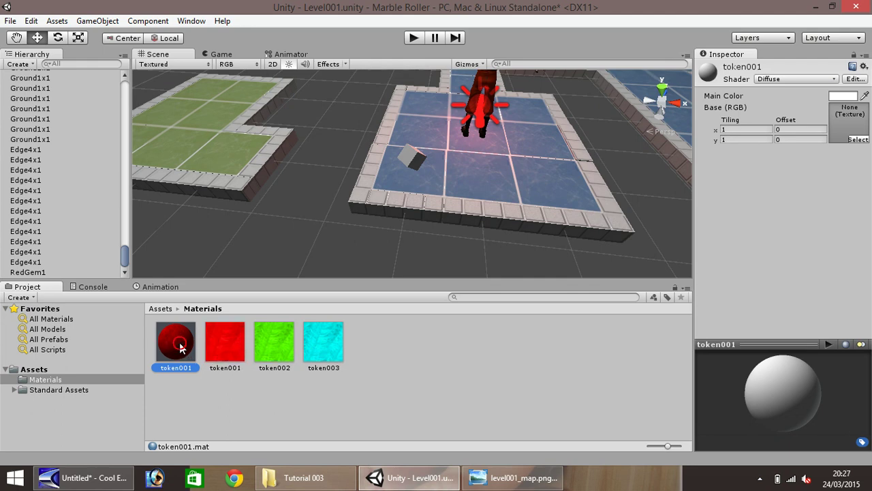
left_click_drag(218, 350, 849, 128)
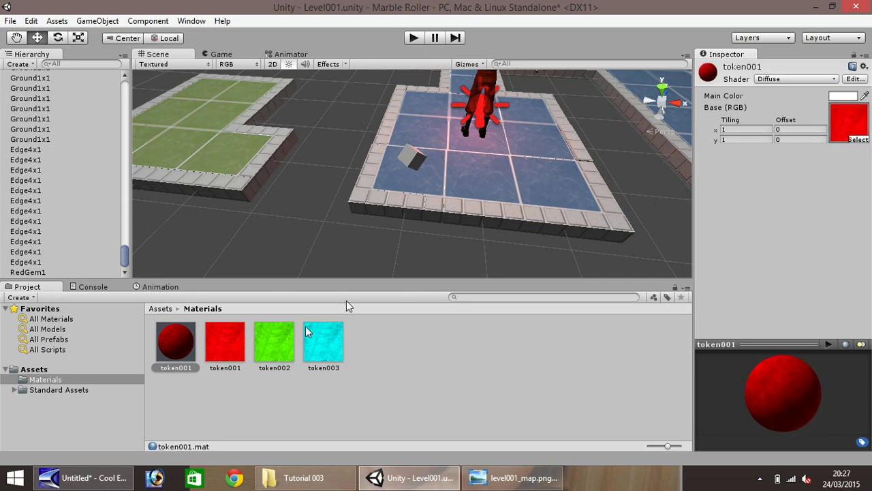
Create a material named token002 and give it the green texture.
right_click(360, 344)
mouse_move(441, 155)
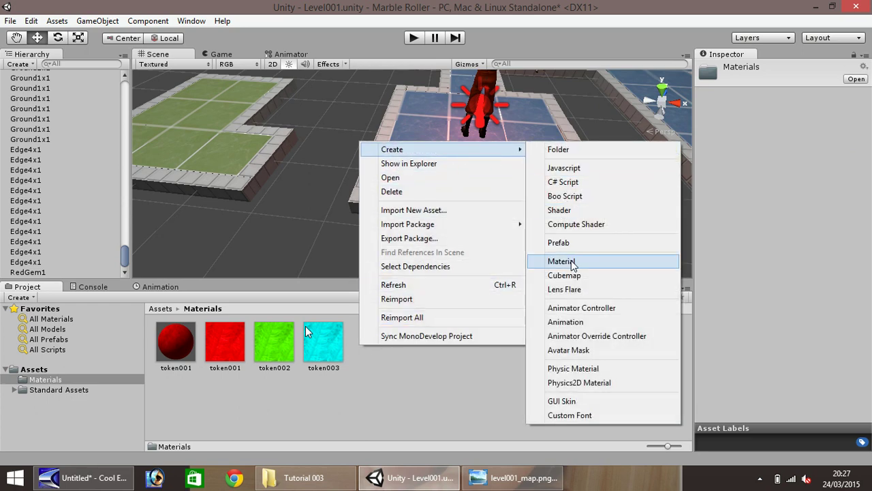
left_click(604, 262)
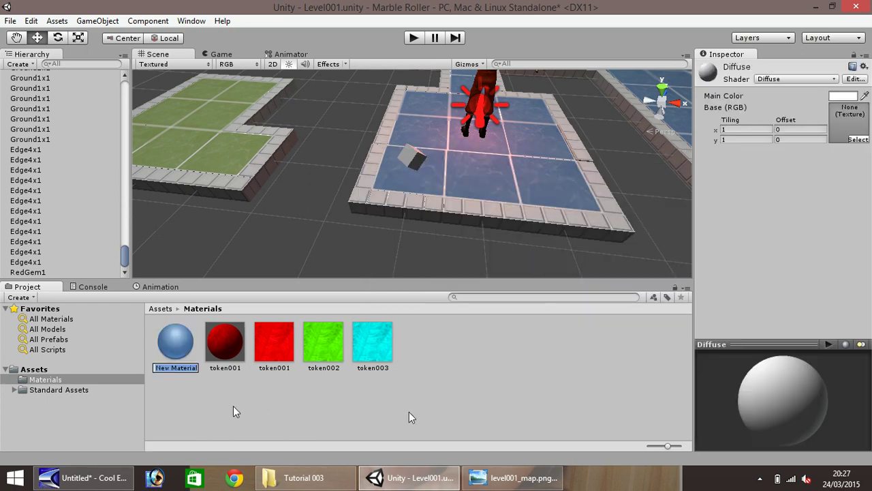
type("token002")
key("Return")
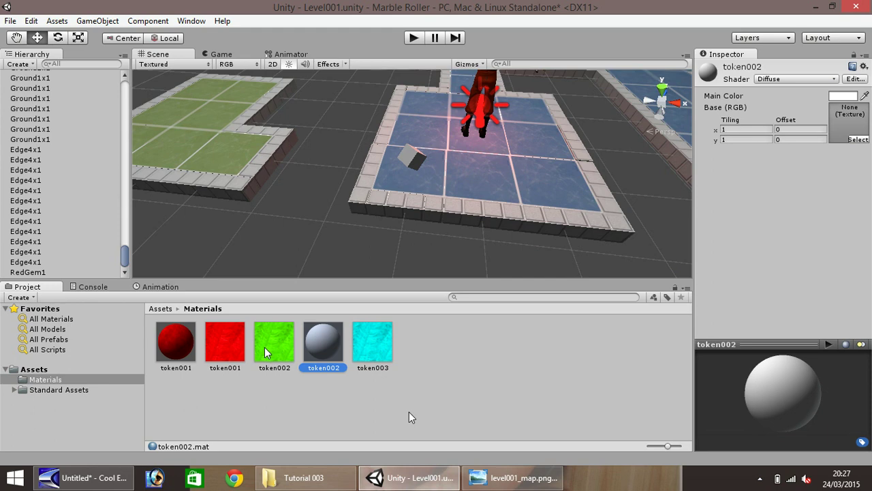
left_click_drag(266, 352, 845, 130)
Create a material named token003 and give it the cyan texture.
right_click(430, 335)
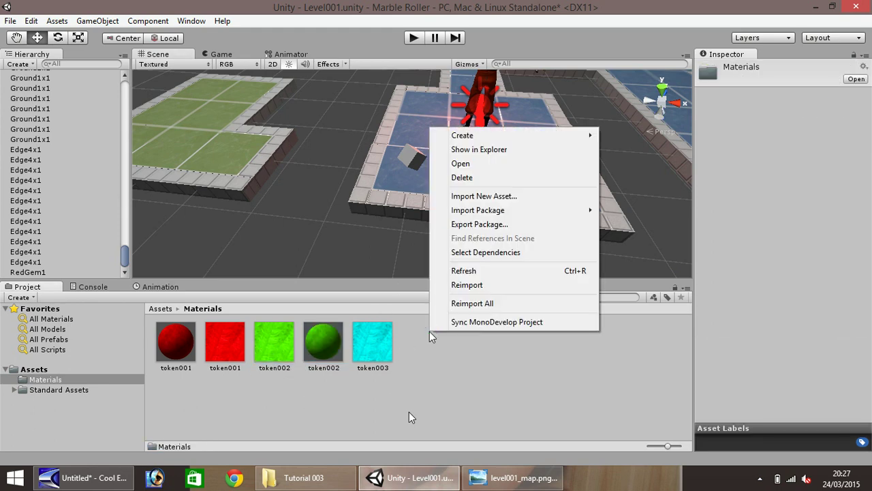
mouse_move(516, 136)
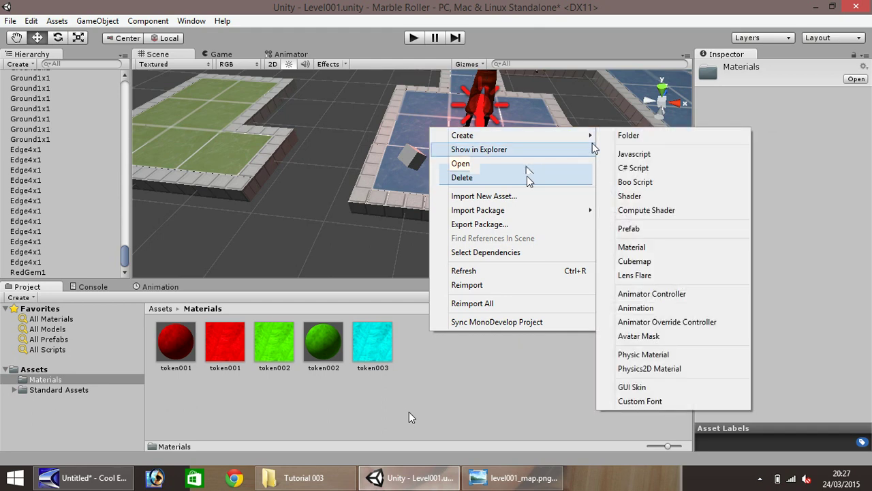
left_click(634, 247)
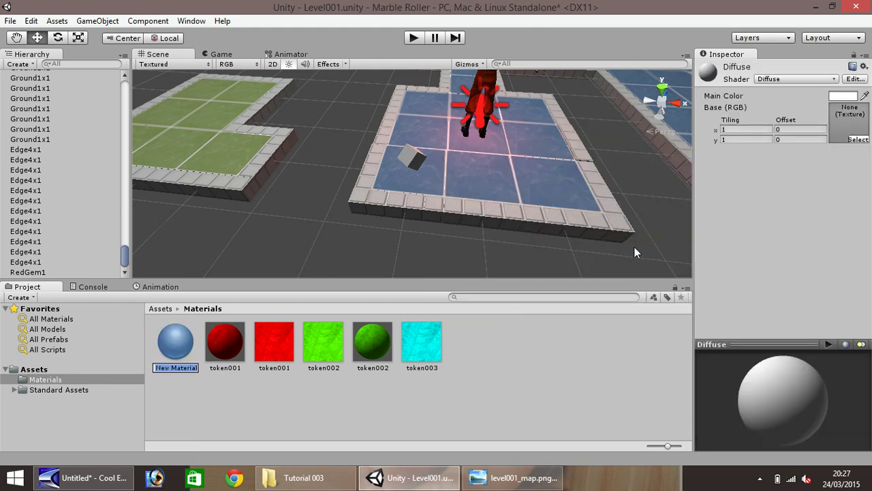
type("token003")
key("Return")
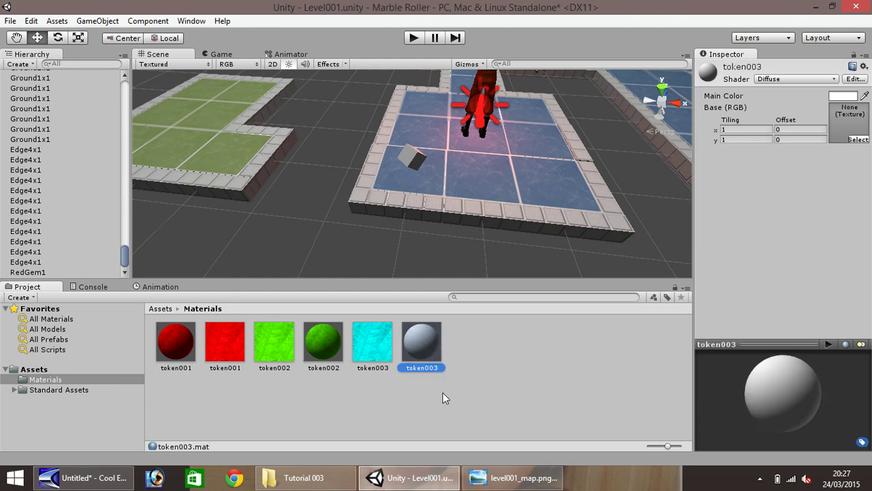
left_click_drag(373, 337, 848, 123)
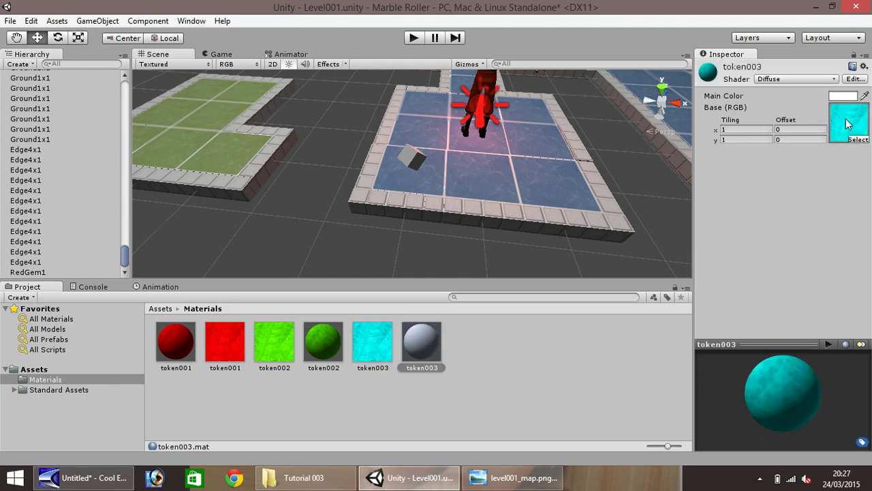
Apply the red token001 material to the grey RedGem1 cube.
left_click(506, 340)
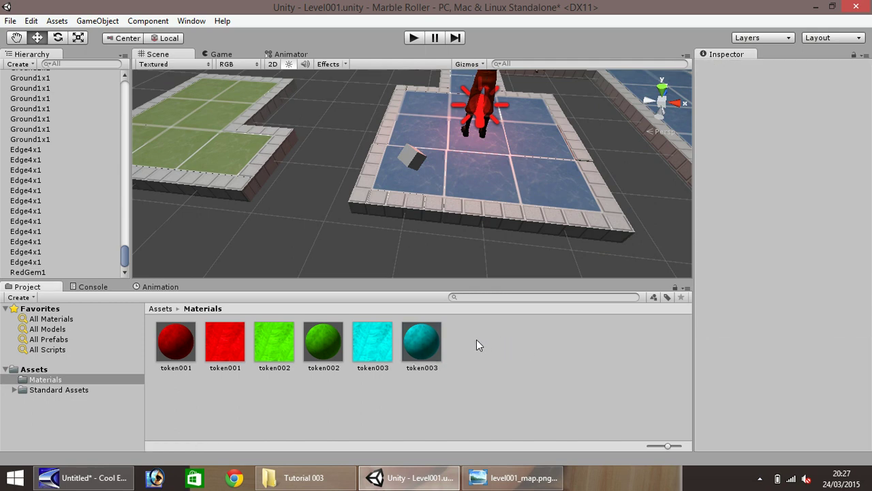
left_click(177, 349)
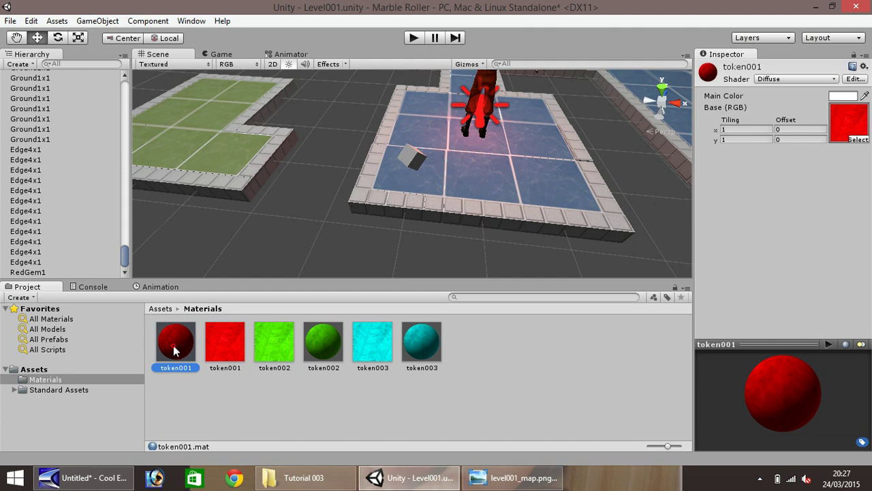
left_click_drag(176, 346, 411, 161)
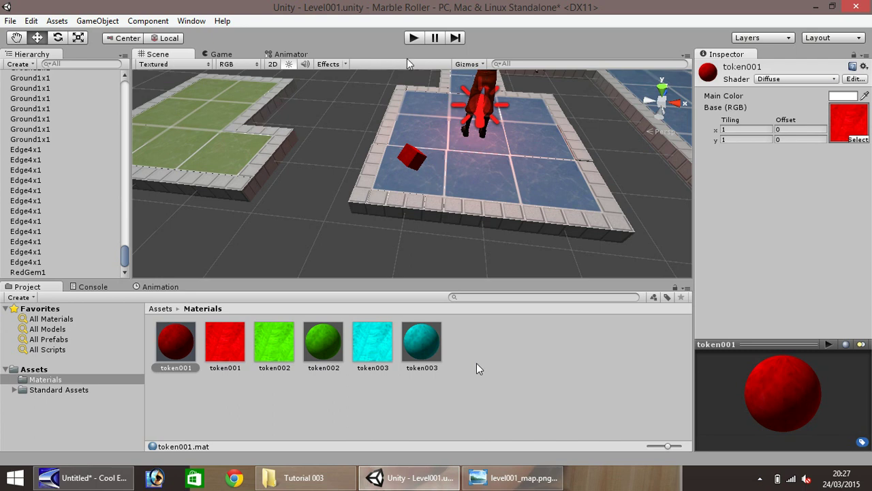
Play the level and steer the character forward and left.
left_click(414, 39)
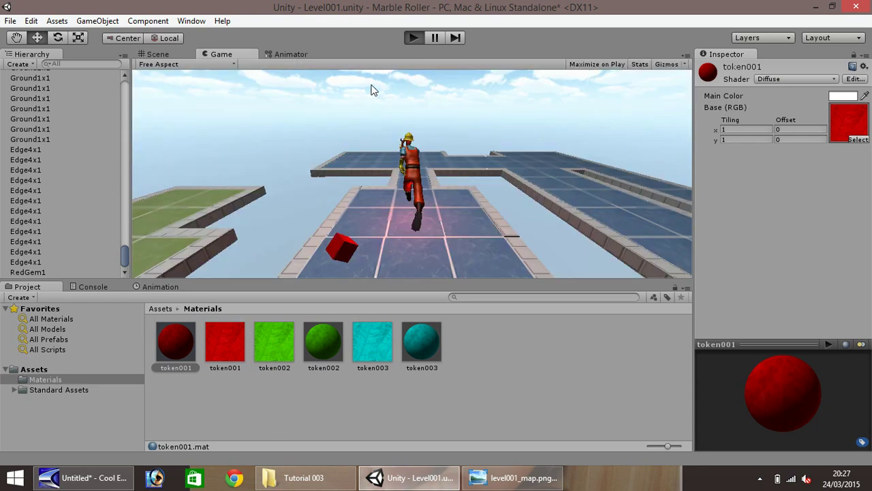
key("Up")
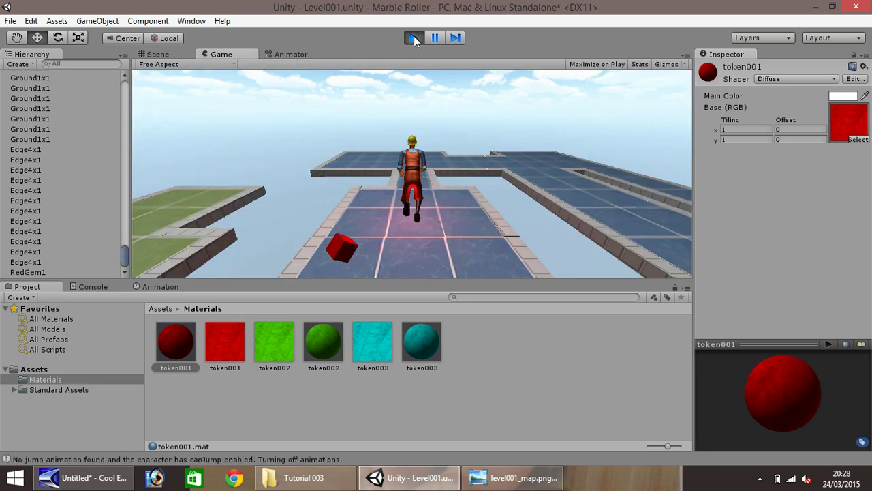
key("Left")
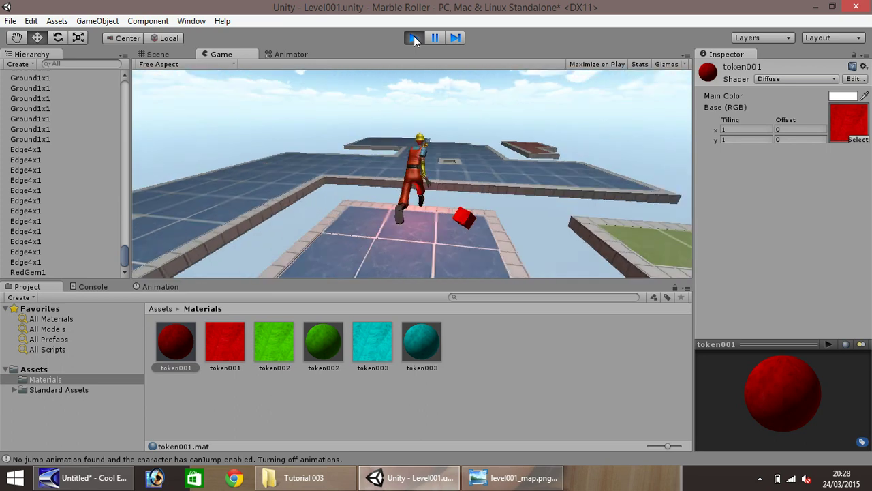
Stop play mode and create a JavaScript asset named gem_spin in the Materials folder.
left_click(414, 37)
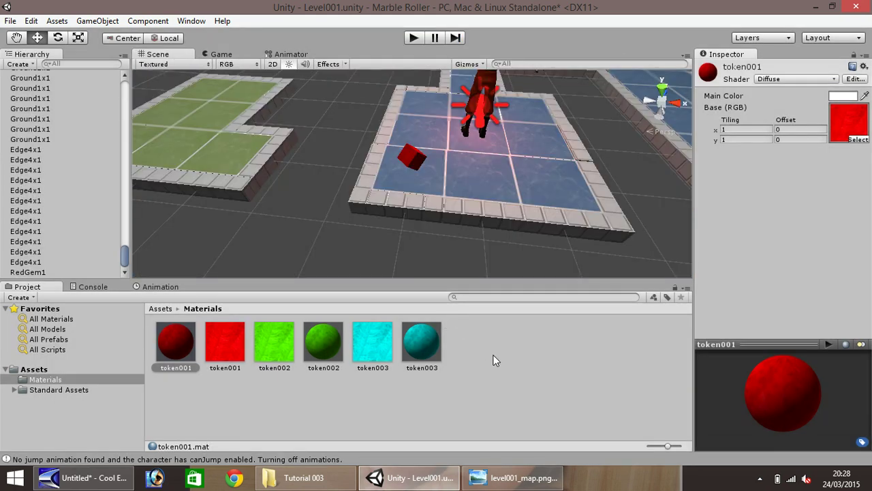
right_click(493, 355)
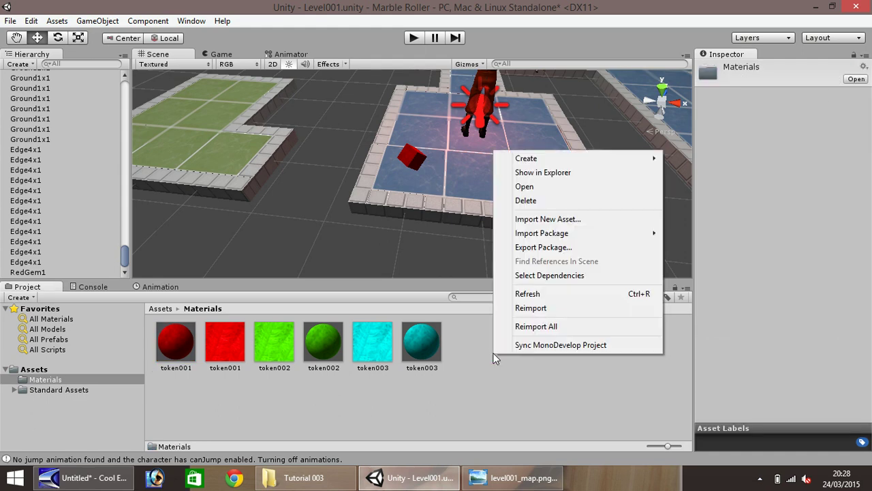
mouse_move(550, 157)
left_click(691, 178)
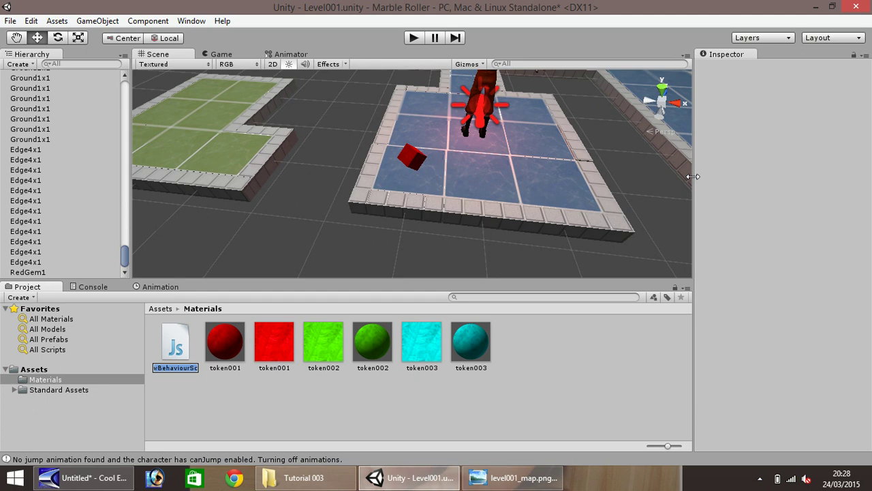
type("gem_spin")
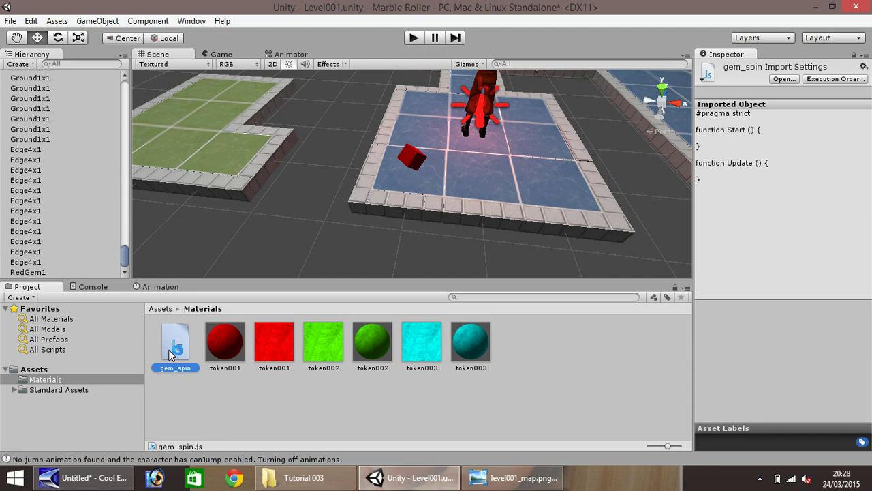
Open gem_spin in MonoDevelop and delete all of its template Start and Update code.
double_click(175, 348)
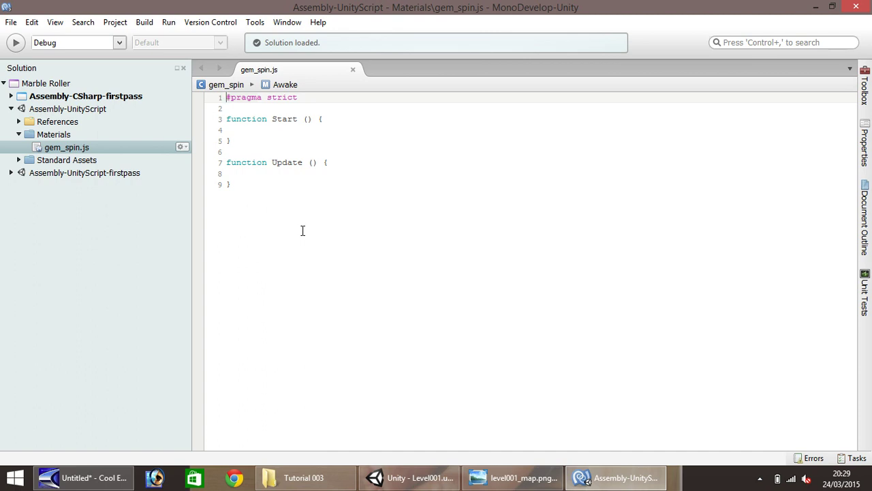
left_click_drag(302, 231, 214, 97)
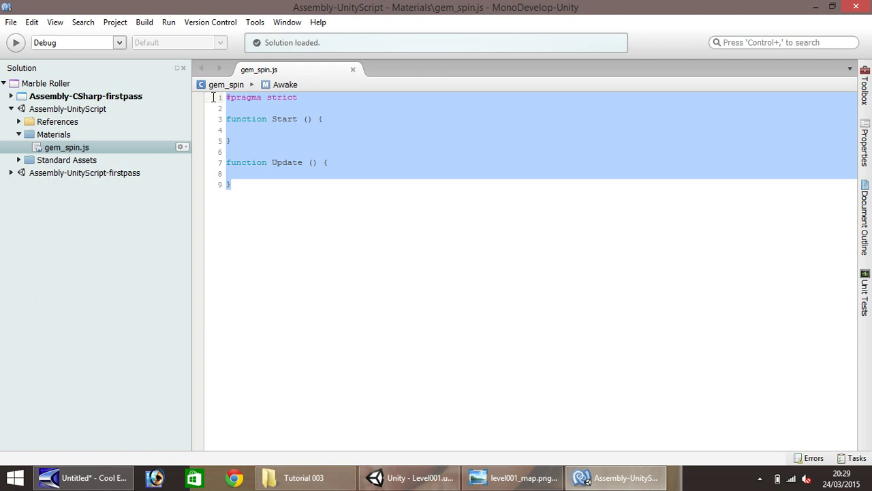
key("BackSpace")
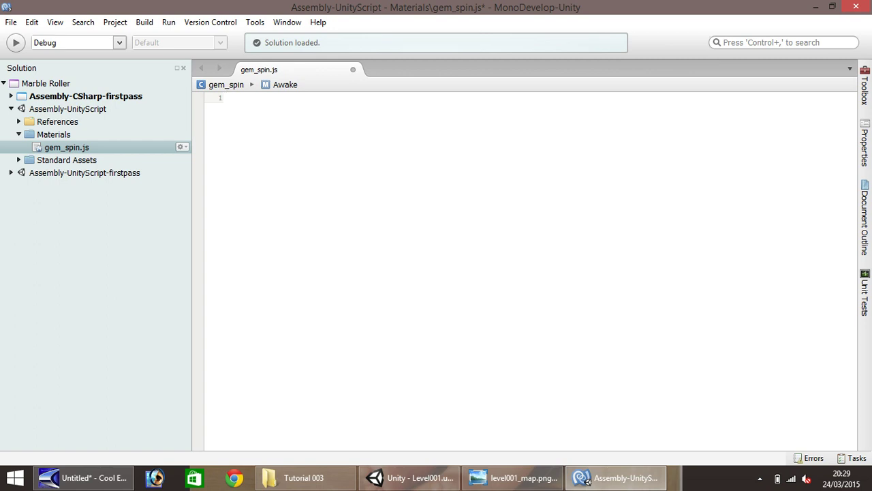
Write an Update function calling transform.Rotate(0, 5, 0, Space.World) and save gem_spin.js.
type("function Update")
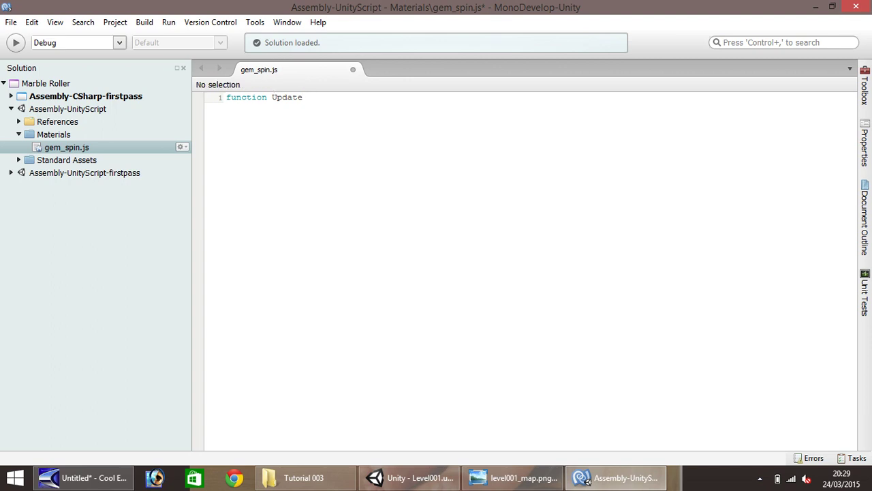
type(" (){")
key("Return")
key("Tab")
type("transform")
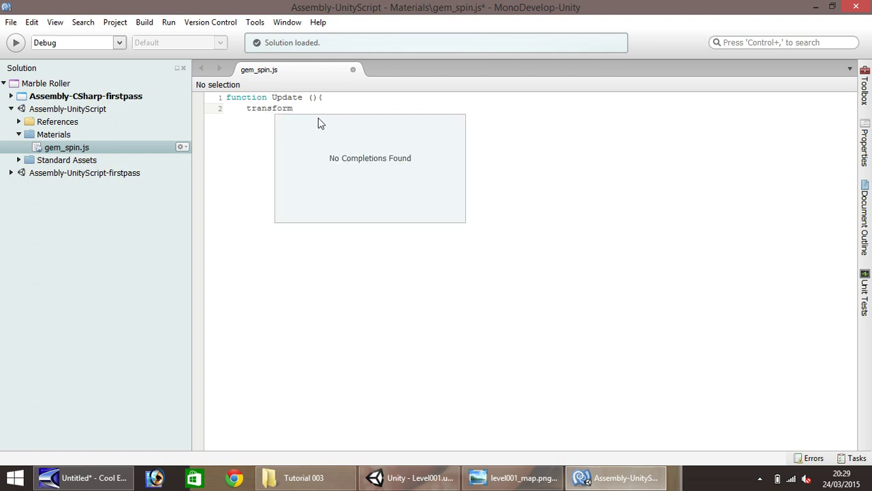
type(".")
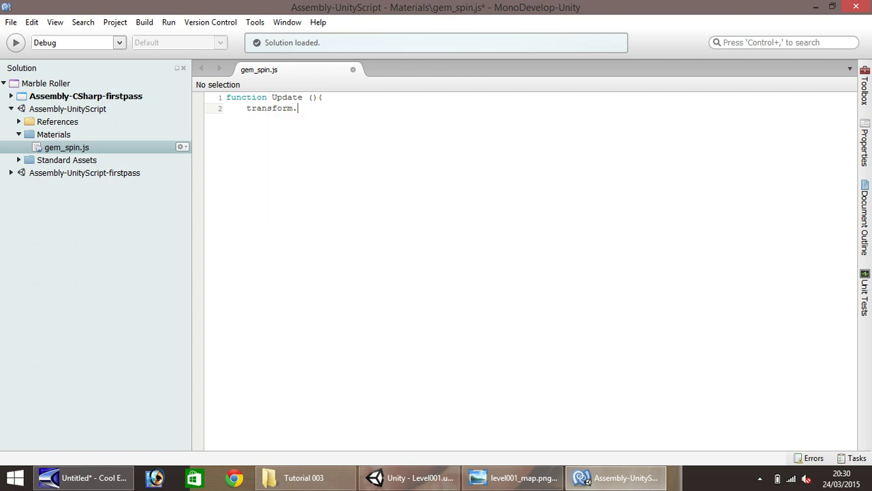
type("Rotate(0, 5, 0, Space.Wor")
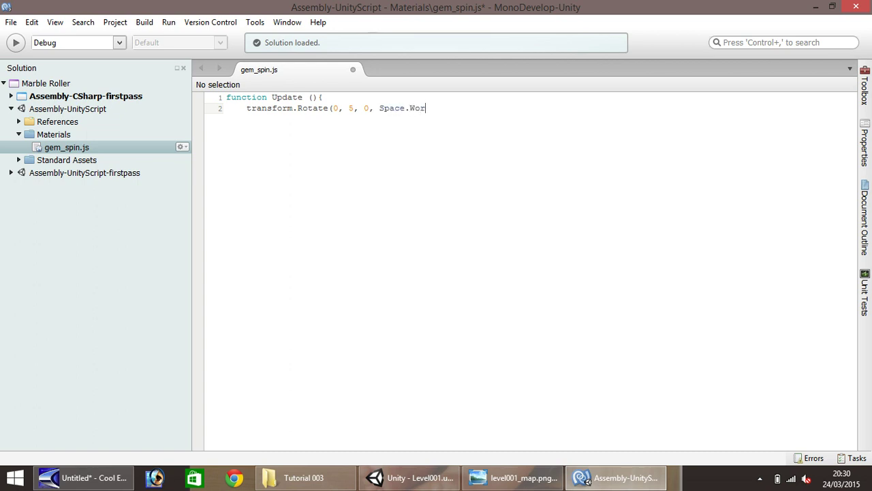
type("ld);")
key("Return")
key("BackSpace")
type("}")
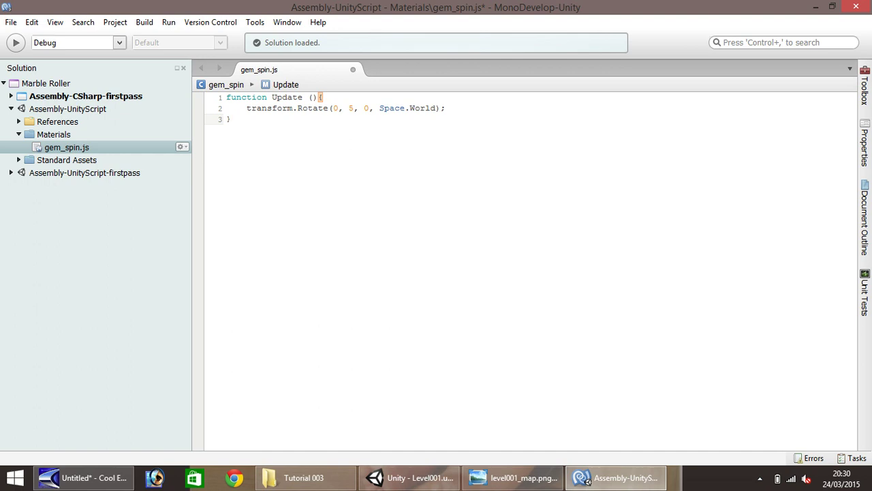
key("ctrl+s")
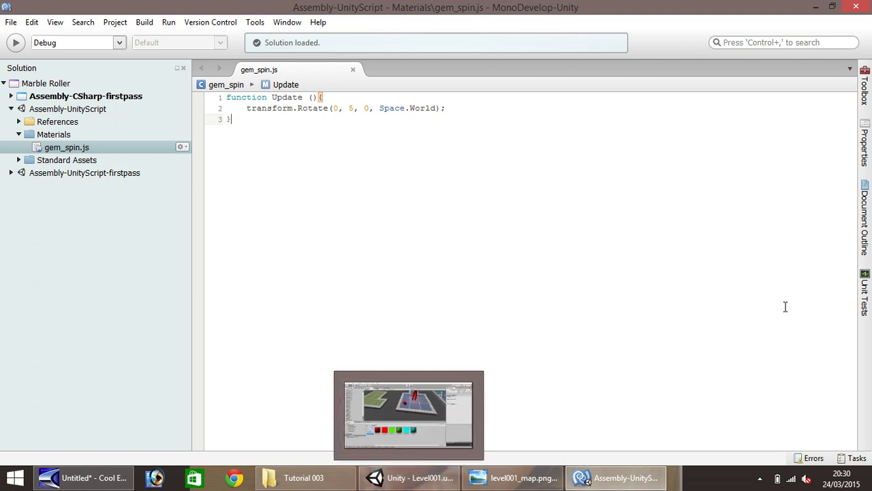
left_click(419, 479)
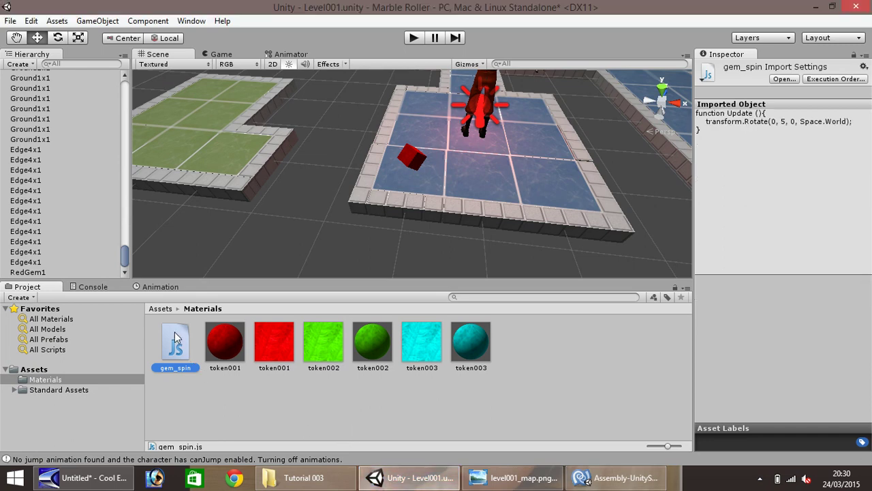
left_click_drag(173, 349, 415, 161)
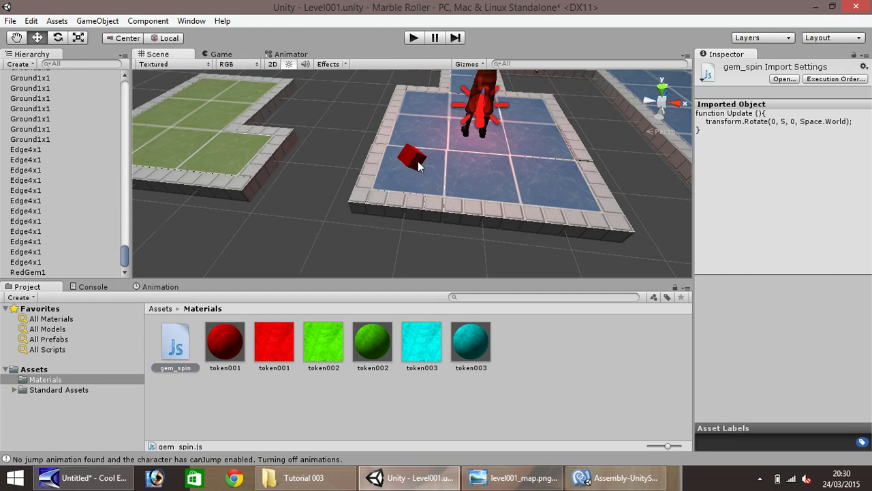
left_click(412, 37)
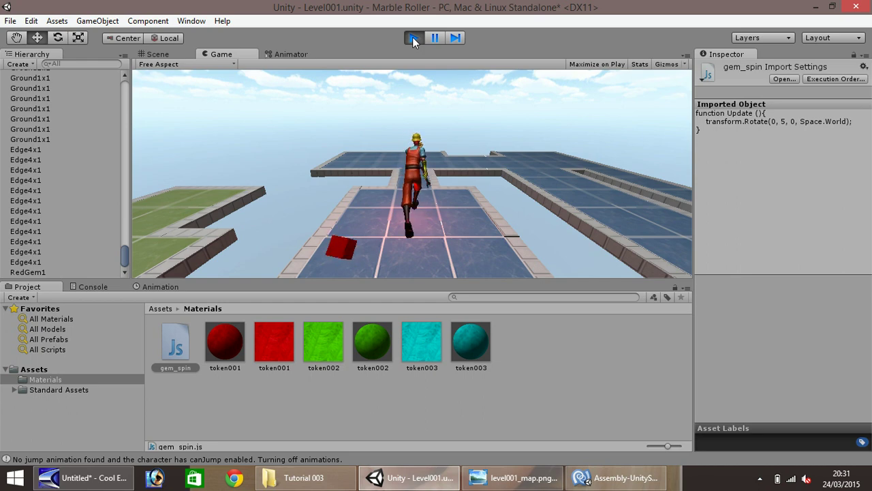
left_click(413, 38)
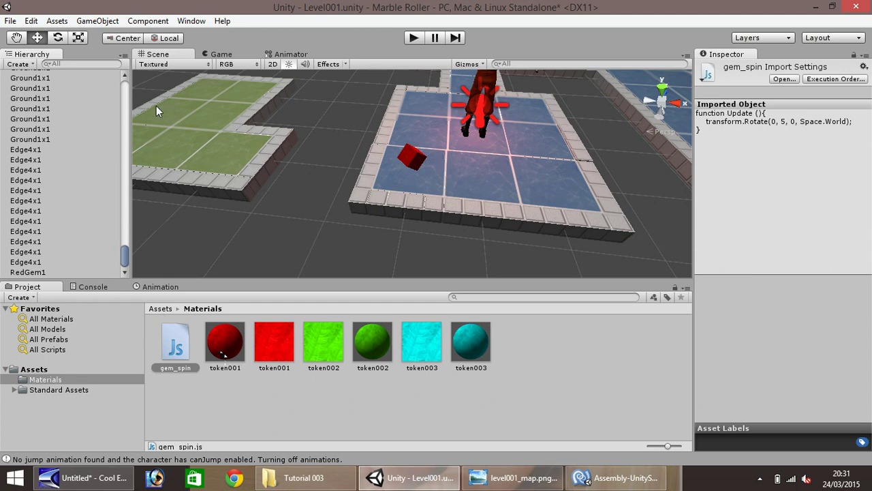
Add a point light to the scene from the GameObject menu.
left_click(97, 21)
mouse_move(122, 64)
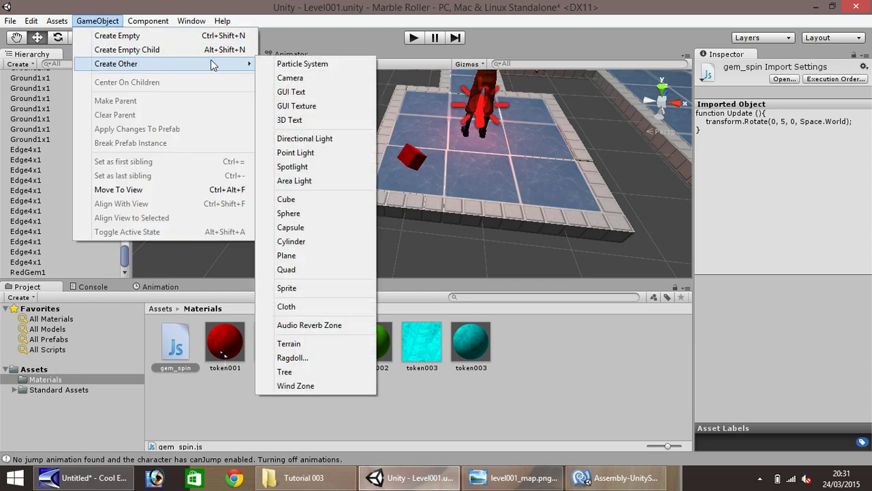
left_click(304, 154)
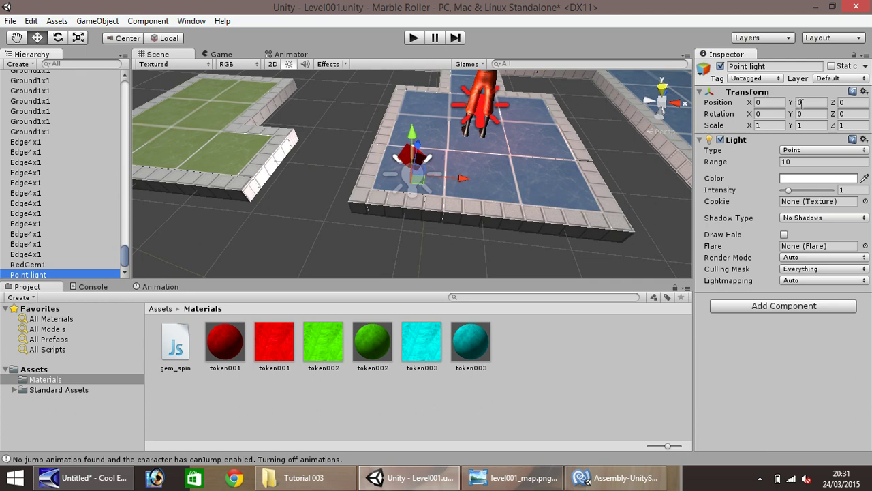
Rename the new point light to RedGemGlow in the Hierarchy.
right_click(41, 276)
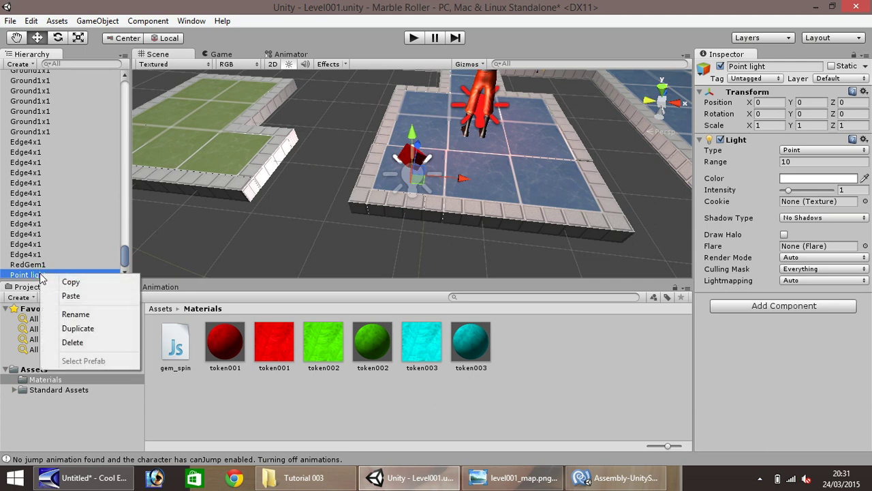
left_click(75, 314)
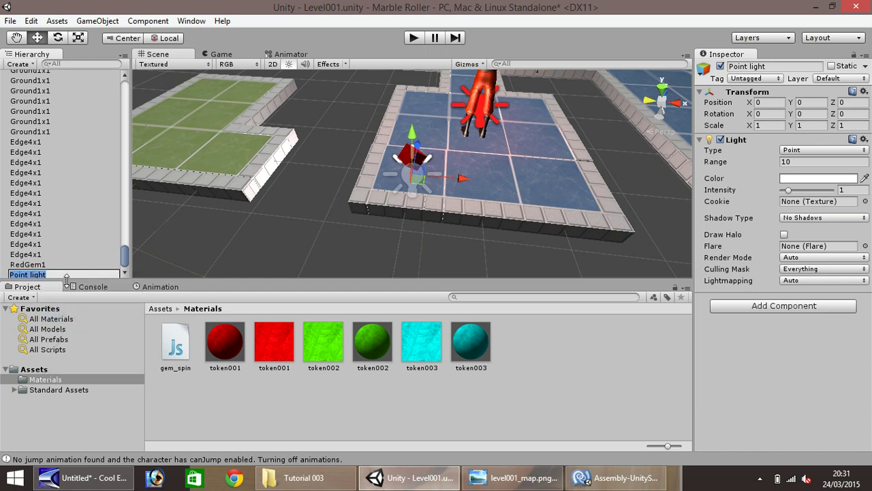
type("PedGemGlow")
key("Return")
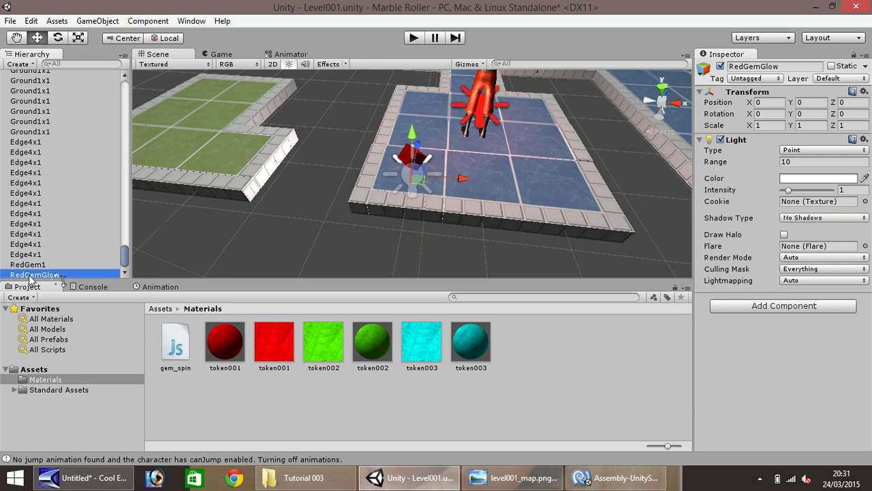
Drag RedGemGlow onto RedGem1 in the Hierarchy and check it appears as a child.
left_click_drag(29, 280, 33, 265)
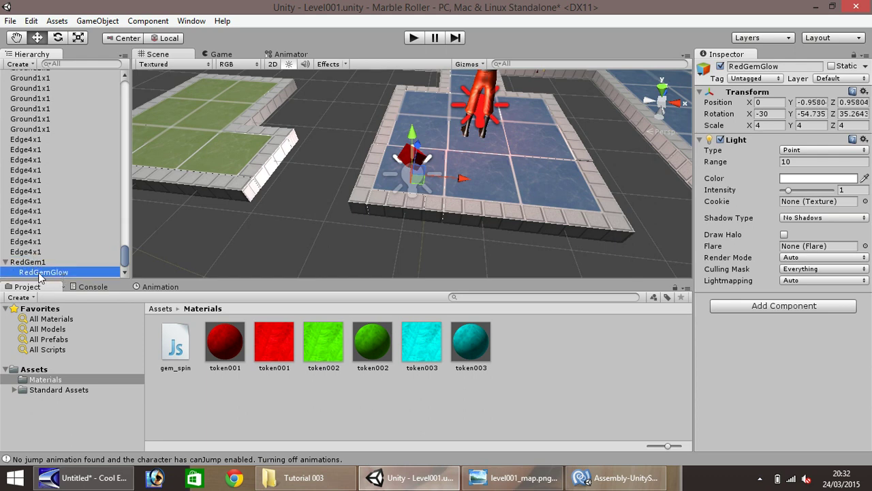
left_click(6, 262)
left_click_drag(26, 273, 8, 275)
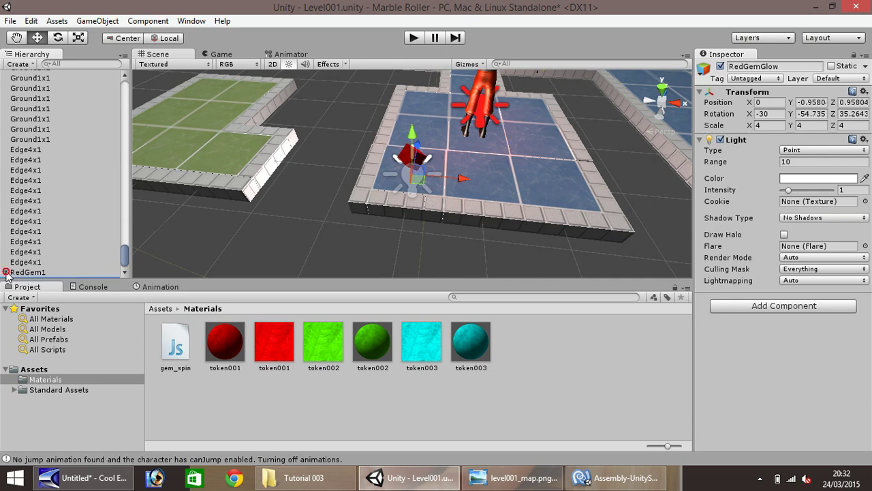
left_click(5, 271)
left_click(5, 263)
Set the RedGemGlow light colour to red (R 219, G 31, B 31) in the colour picker.
left_click(6, 271)
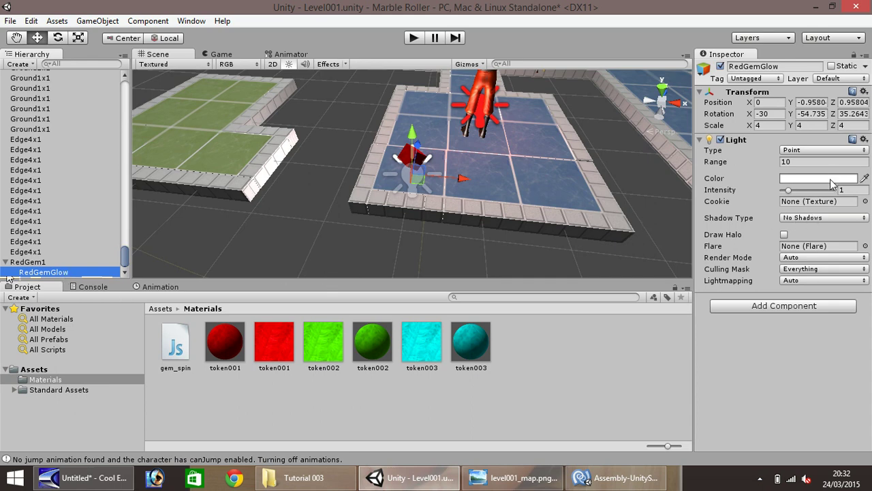
left_click(831, 180)
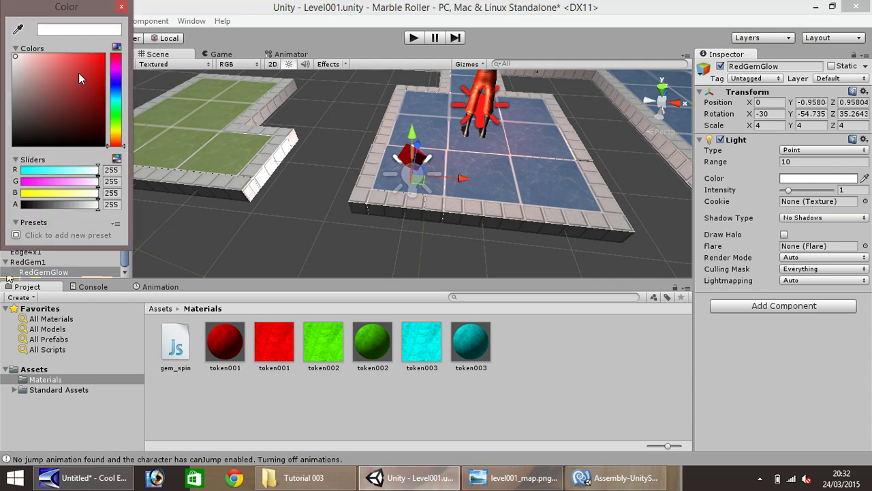
left_click_drag(78, 73, 92, 69)
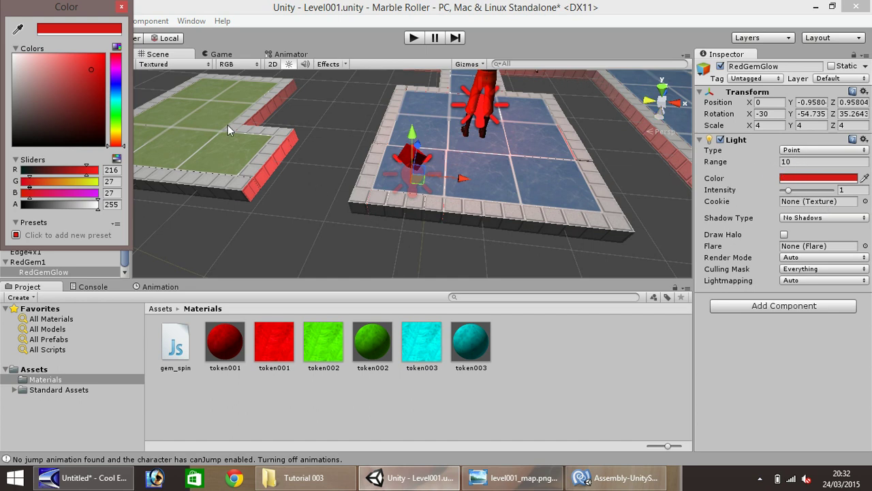
left_click(91, 69)
left_click(121, 6)
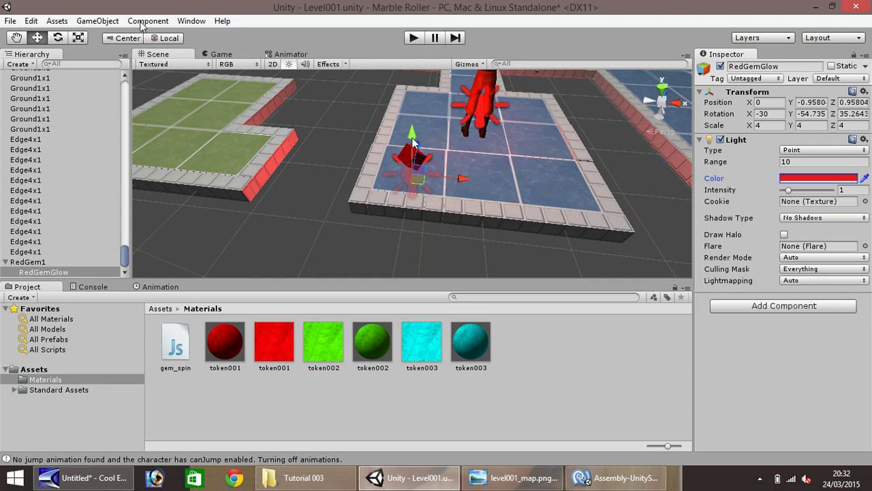
Move the glow light up onto the red gem, undoing one misplaced move.
left_click_drag(412, 141, 405, 127)
key("ctrl+z")
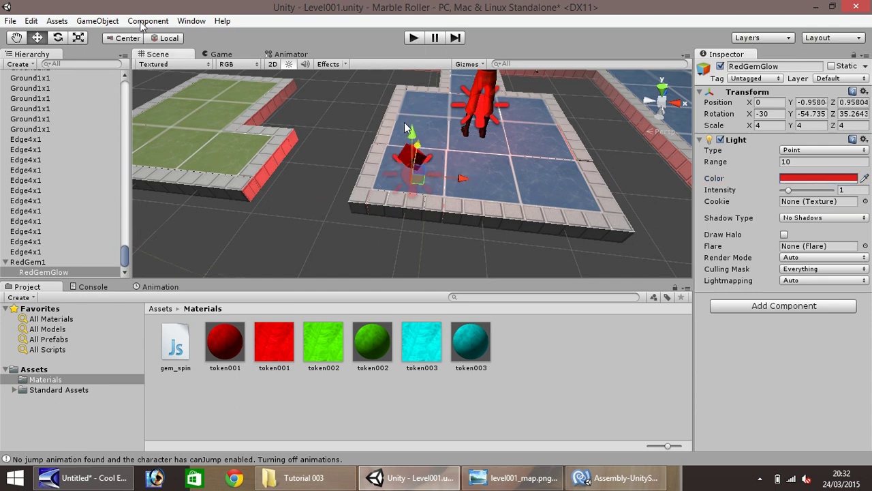
left_click_drag(412, 141, 412, 123)
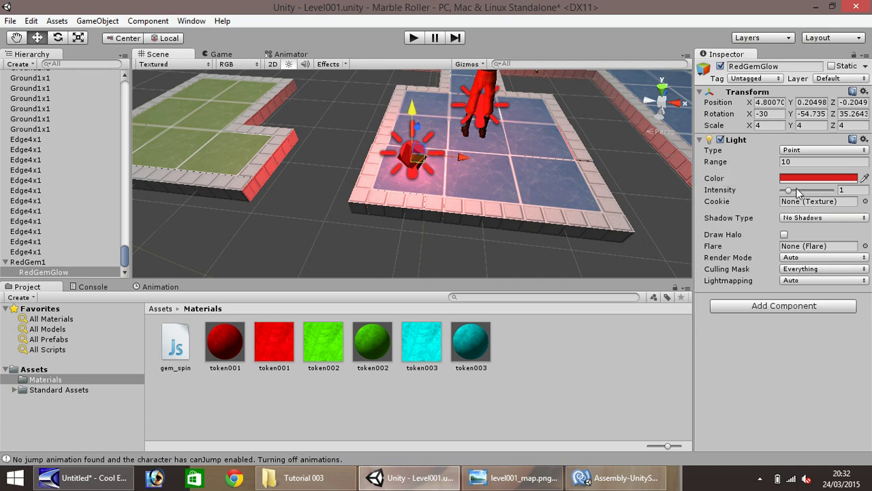
Change the light's Range from 10 to 3.
left_click(799, 163)
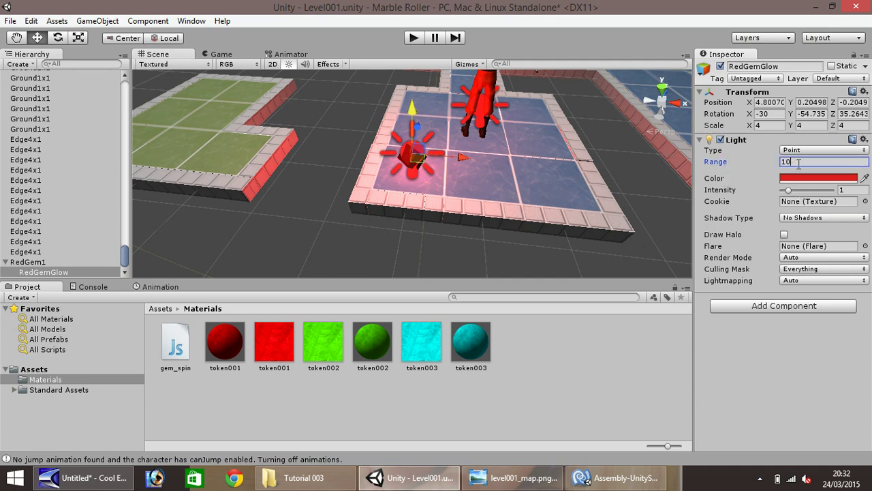
key("BackSpace")
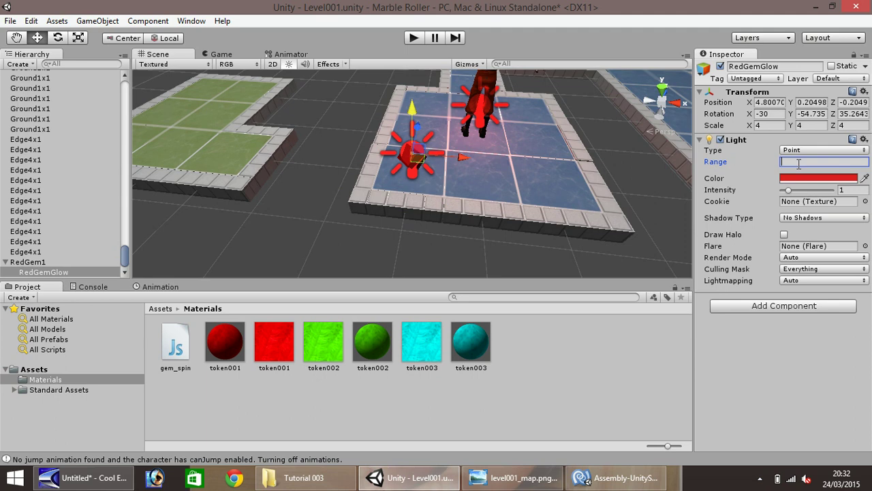
type("2")
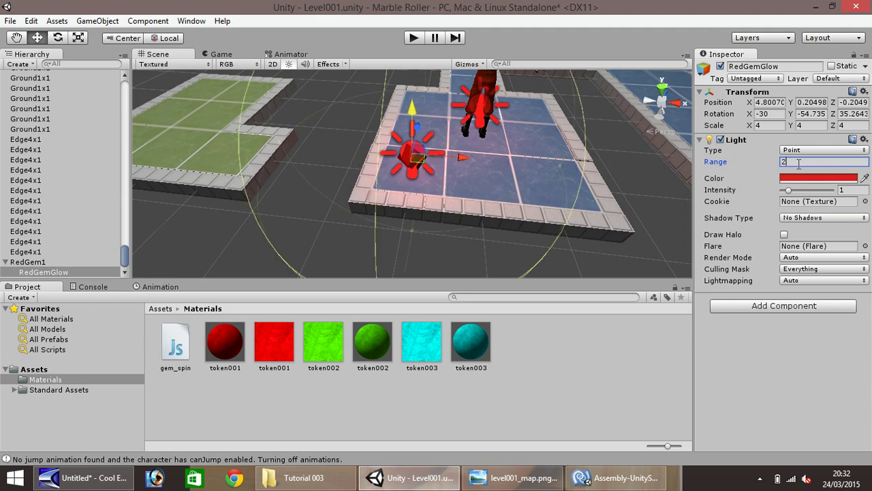
key("BackSpace")
type("3")
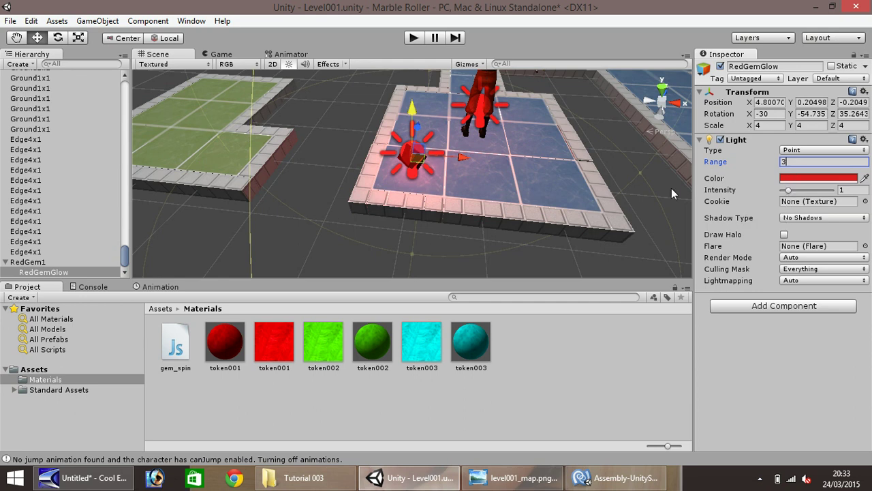
left_click(414, 39)
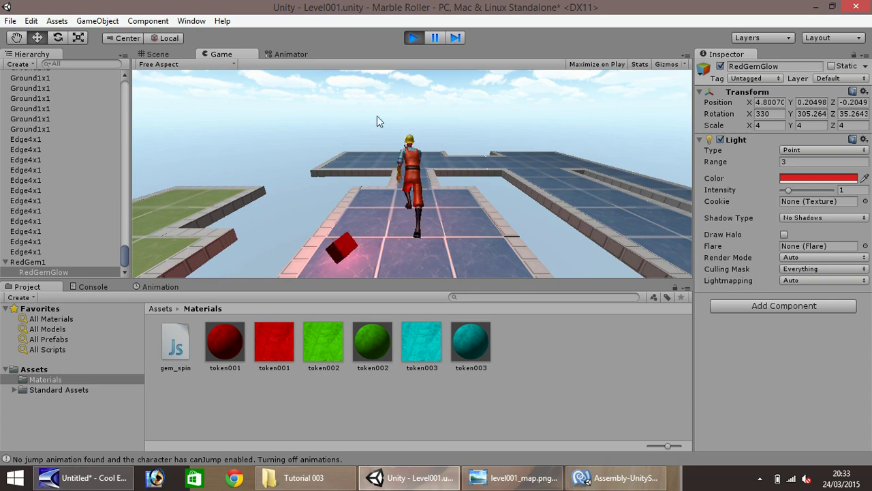
left_click(415, 38)
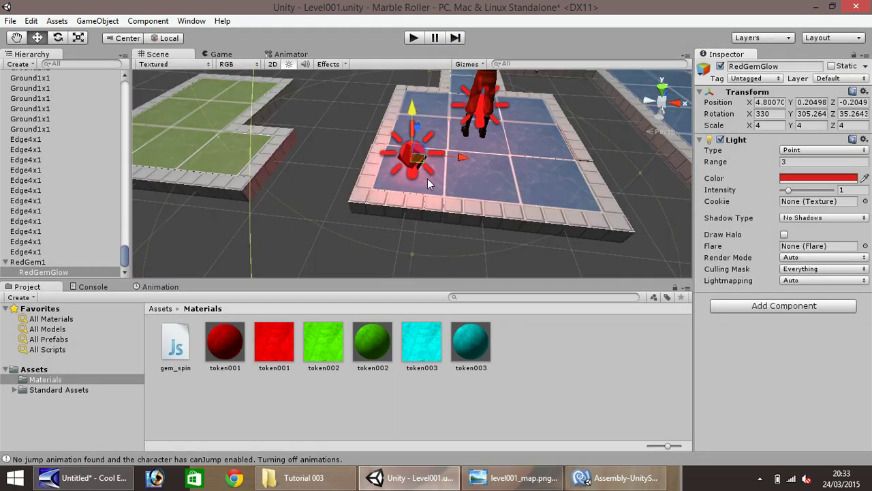
key("f")
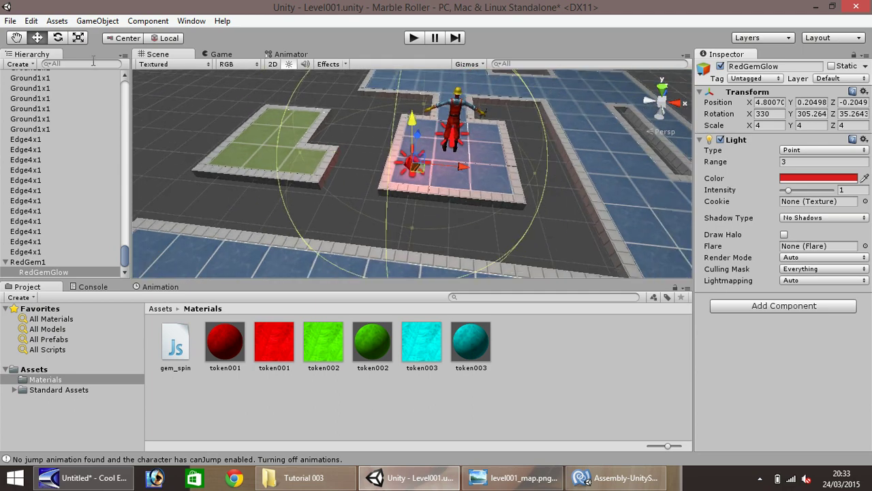
left_click(17, 38)
left_click_drag(310, 114, 165, 177)
left_click(37, 39)
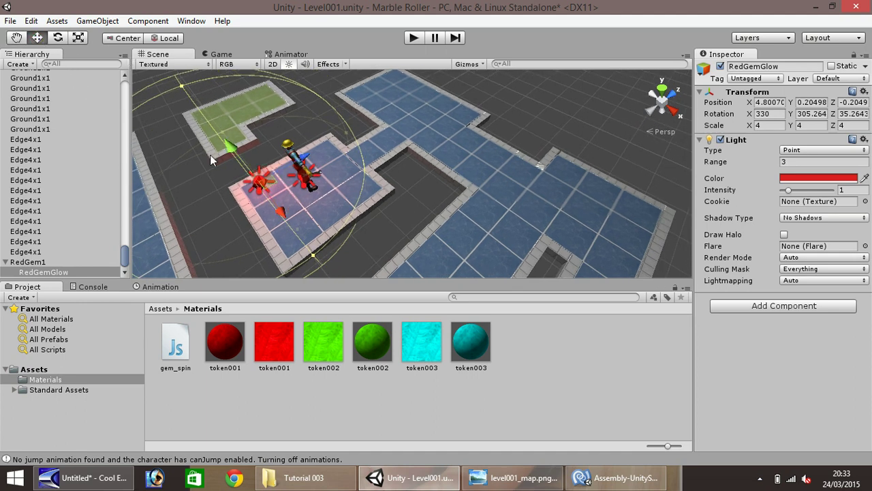
left_click(41, 263)
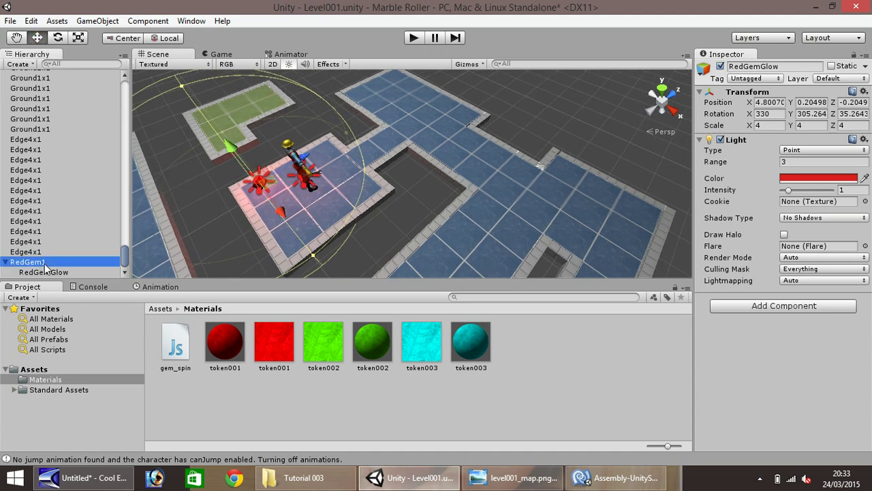
left_click(5, 262)
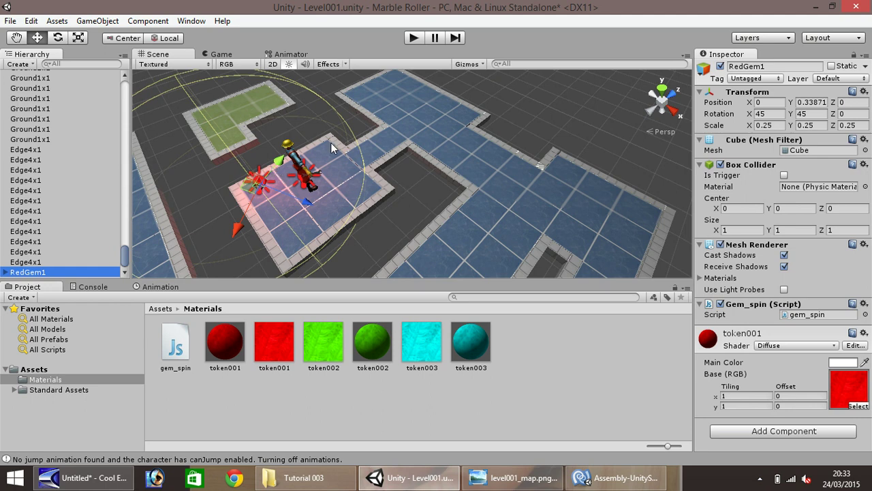
Duplicate the red gem with its glow and set the copy's Z position to 2.
key("ctrl+d")
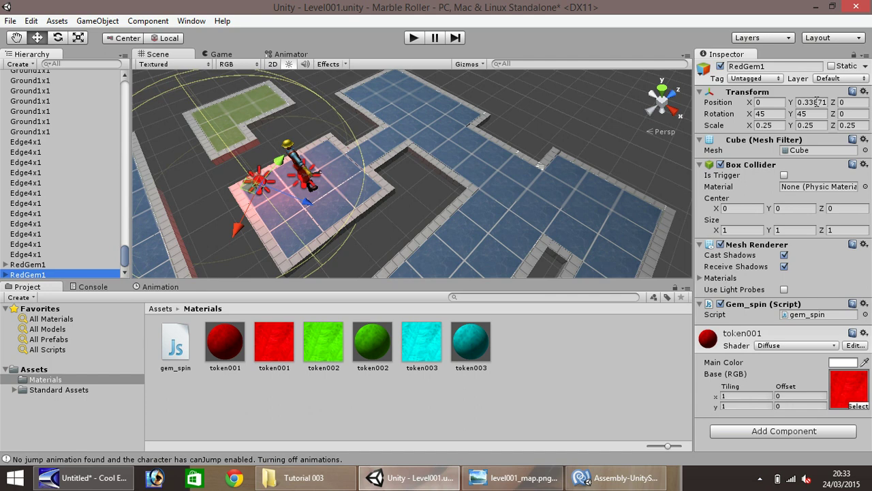
left_click(851, 102)
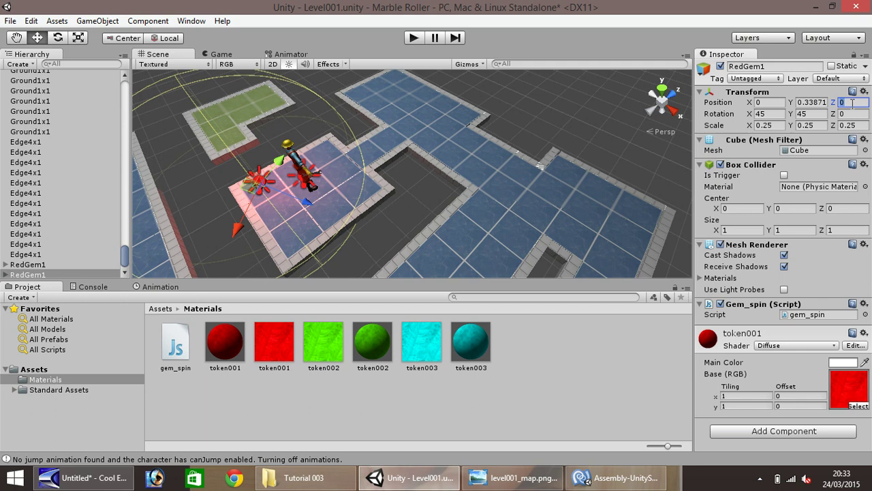
type("3")
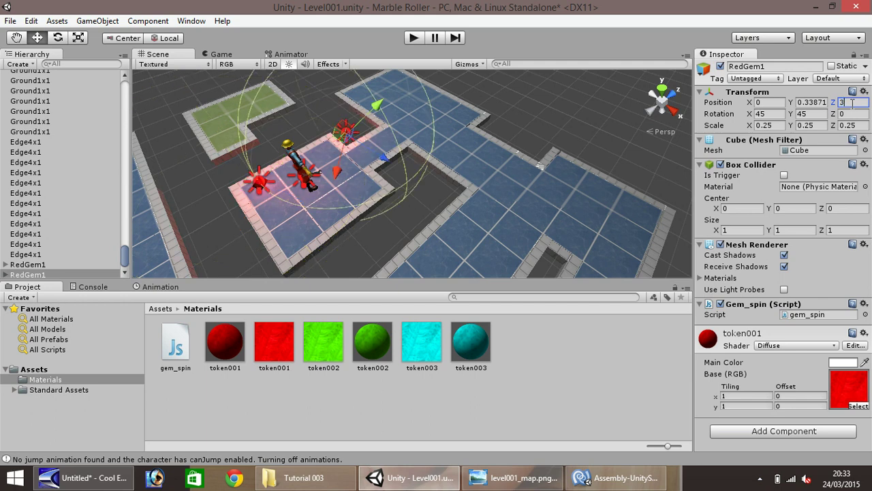
key("BackSpace")
type("2")
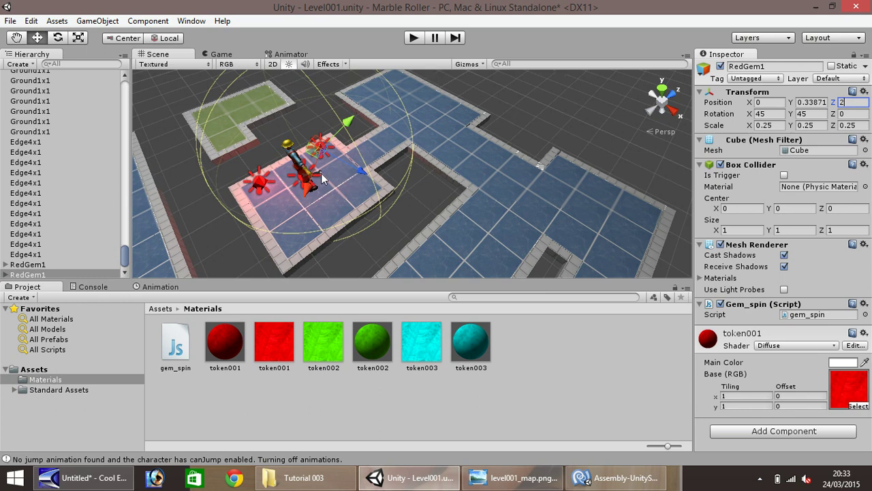
Duplicate the gem again and set the new copy's Z position to 6.
left_click(28, 275)
key("ctrl+d")
left_click(849, 102)
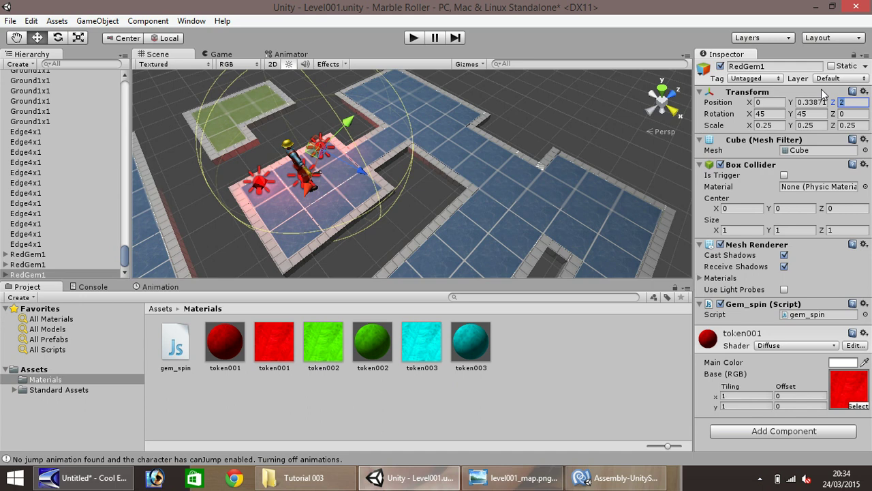
type("6")
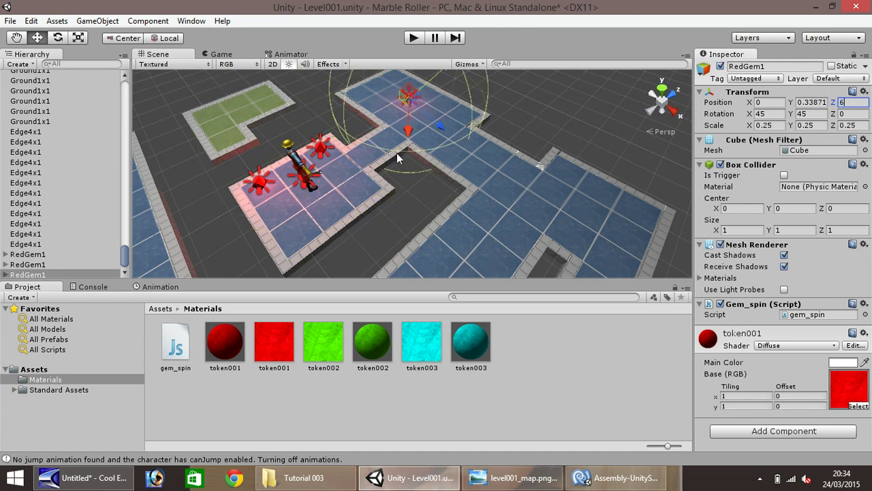
left_click(435, 119)
left_click_drag(398, 122, 391, 112, "alt")
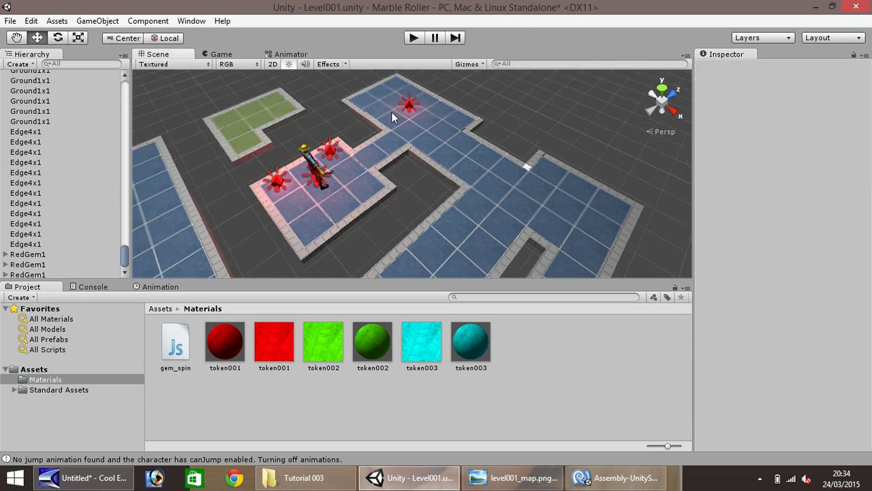
left_click(409, 37)
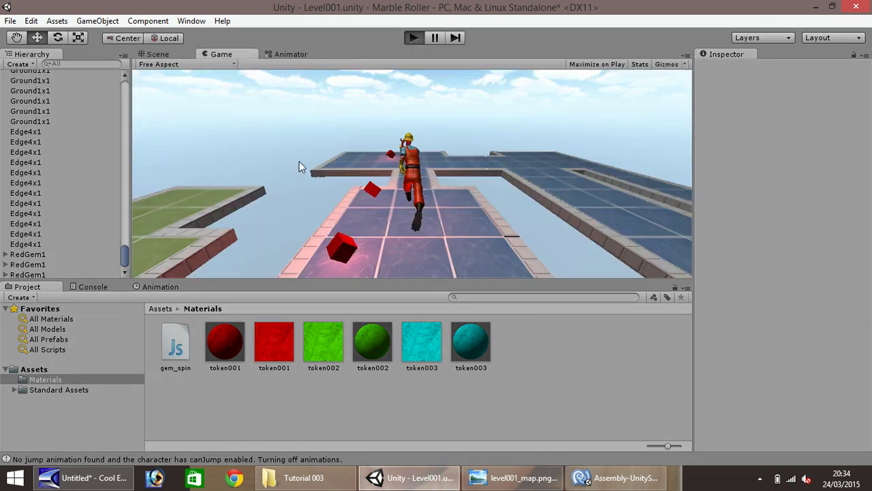
key("Up")
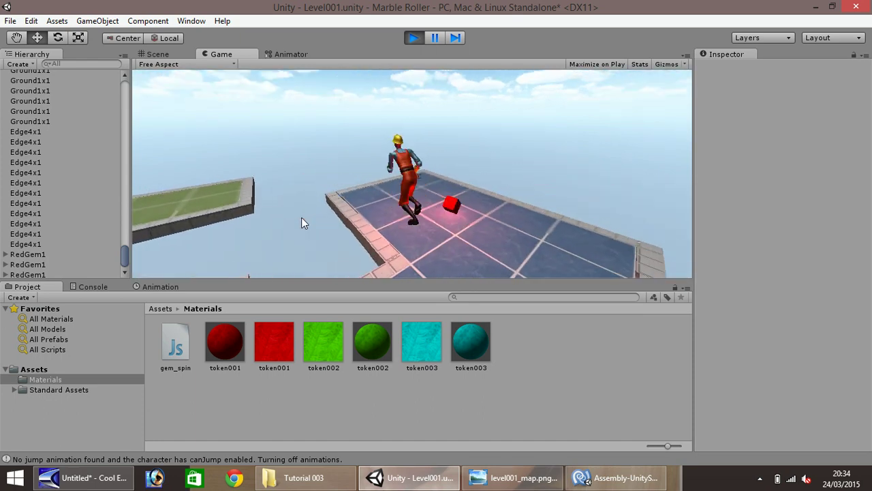
key("Left")
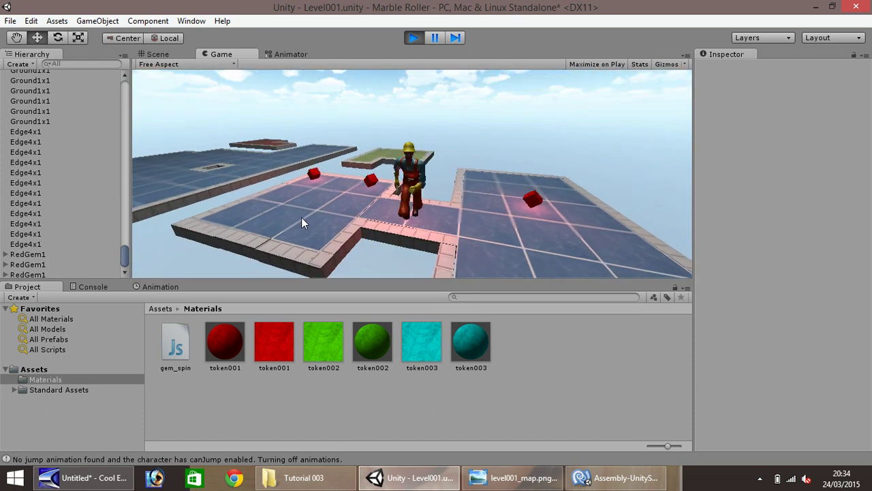
key("Left")
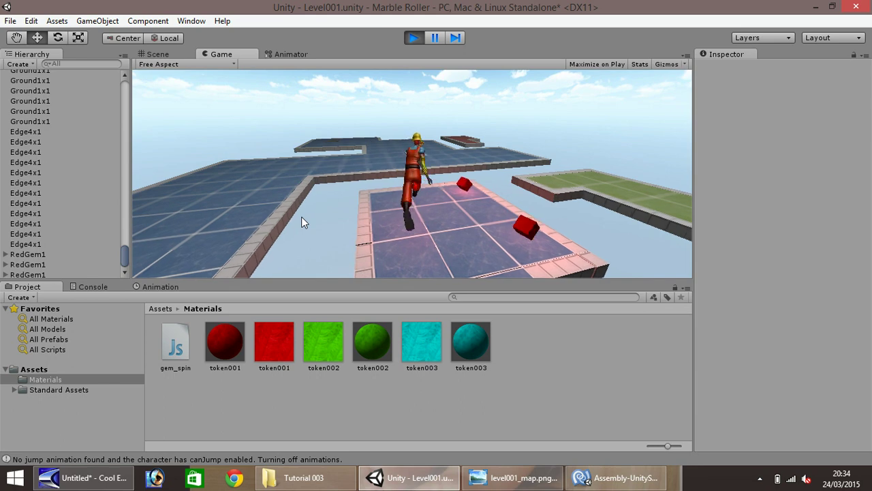
left_click(414, 38)
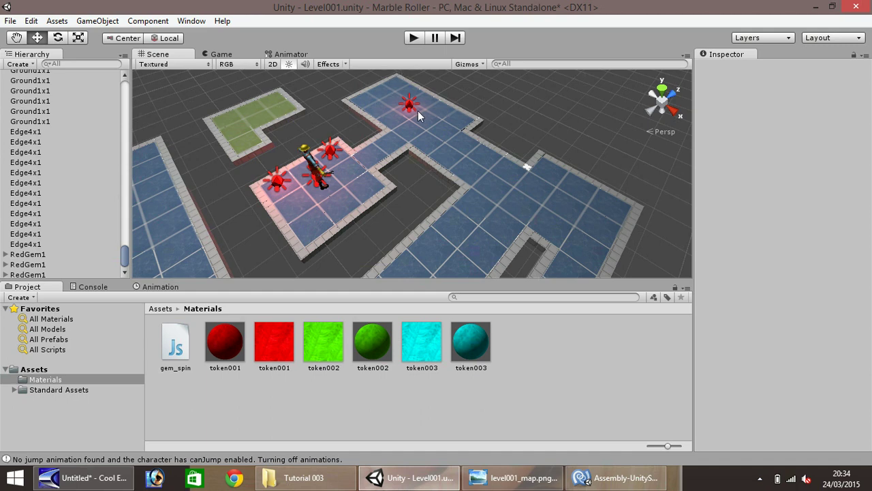
Duplicate the red gem on the upper platform and set the copy's X position to -2.
left_click_drag(124, 251, 124, 264)
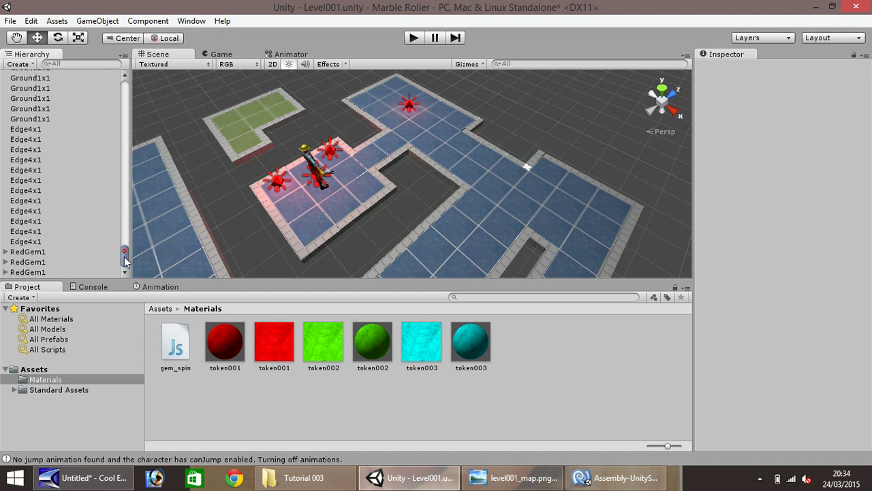
left_click(83, 269)
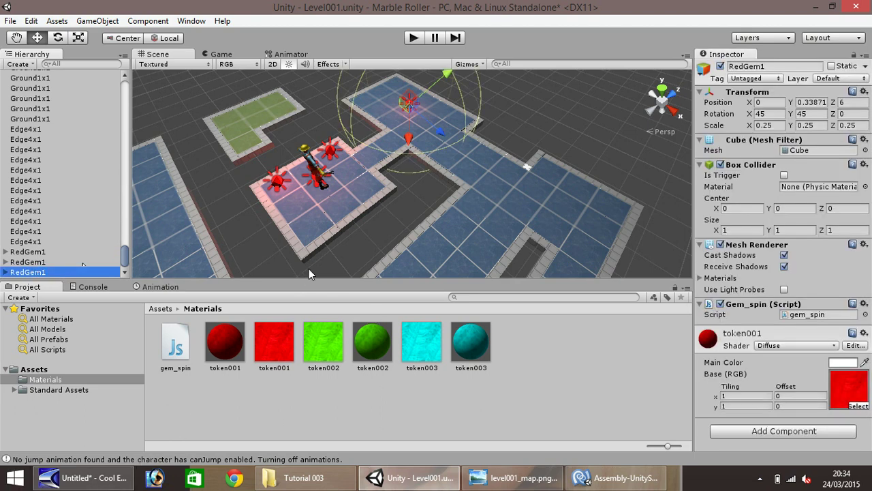
key("ctrl+d")
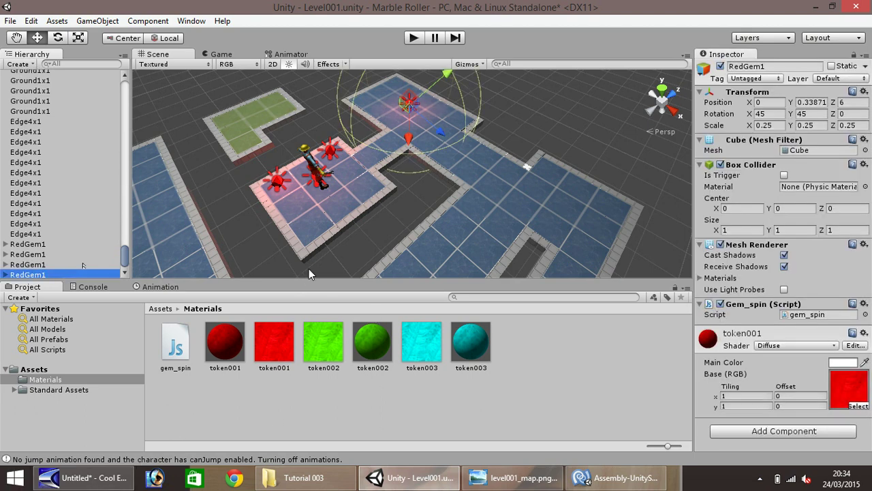
left_click(770, 102)
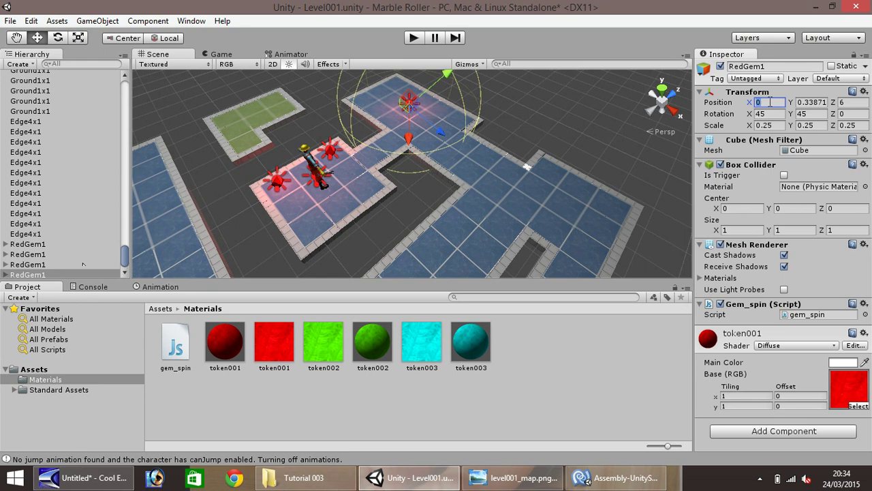
type("-2")
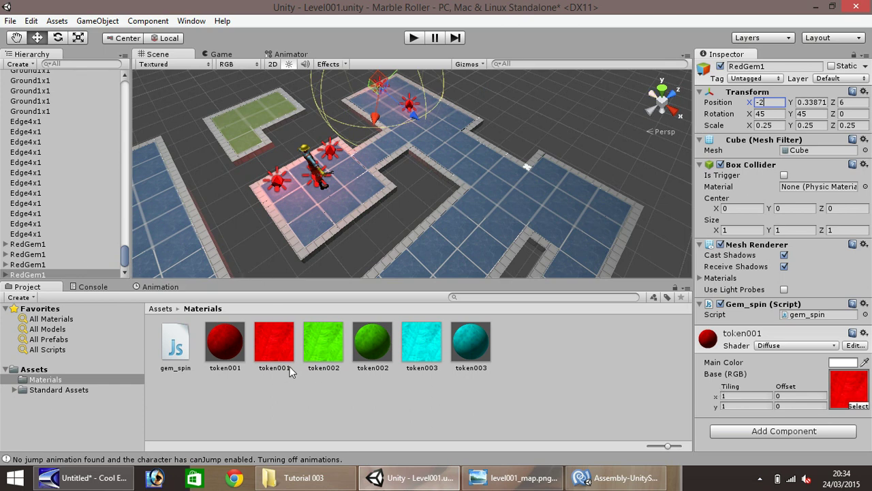
left_click(372, 344)
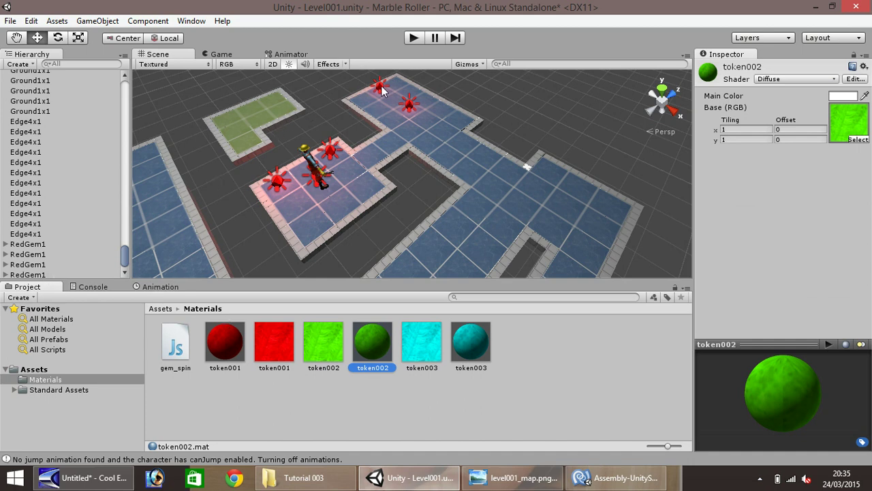
Select the newest gem copy, try assigning token002 as its texture, and frame it.
left_click(39, 275)
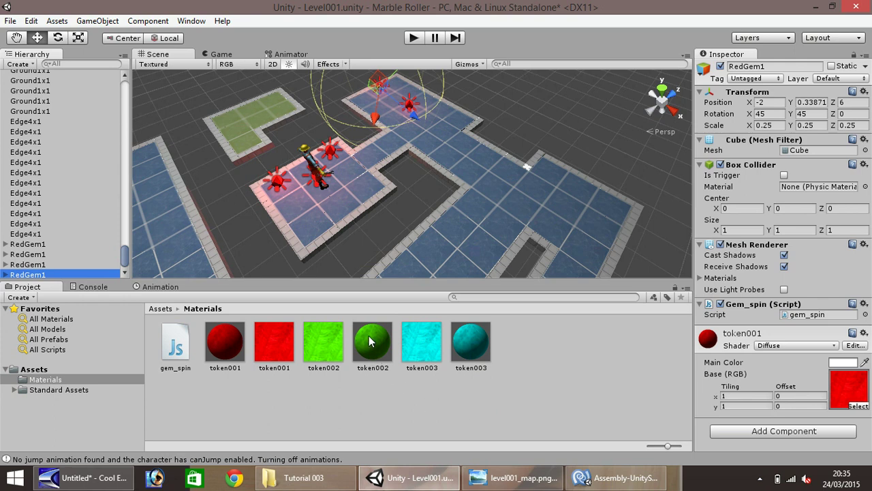
left_click_drag(373, 352, 852, 391)
left_click(860, 405)
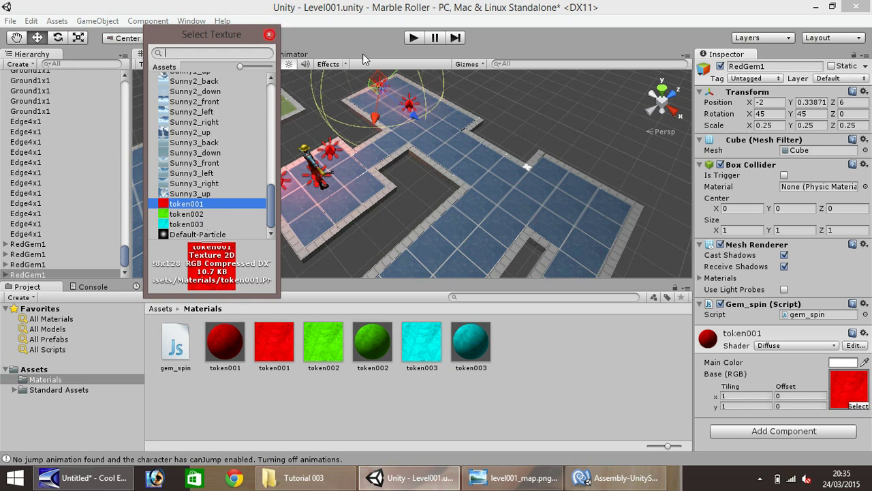
left_click(269, 36)
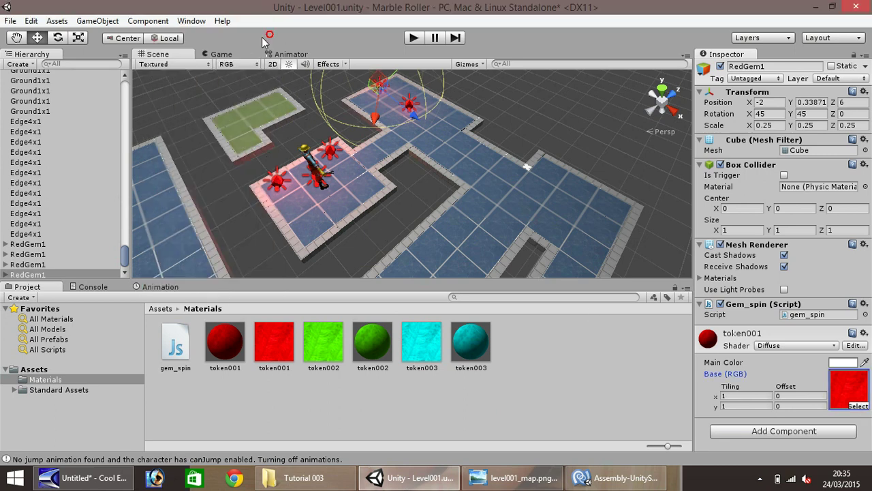
left_click(43, 274)
scroll(360, 147, "up", 6)
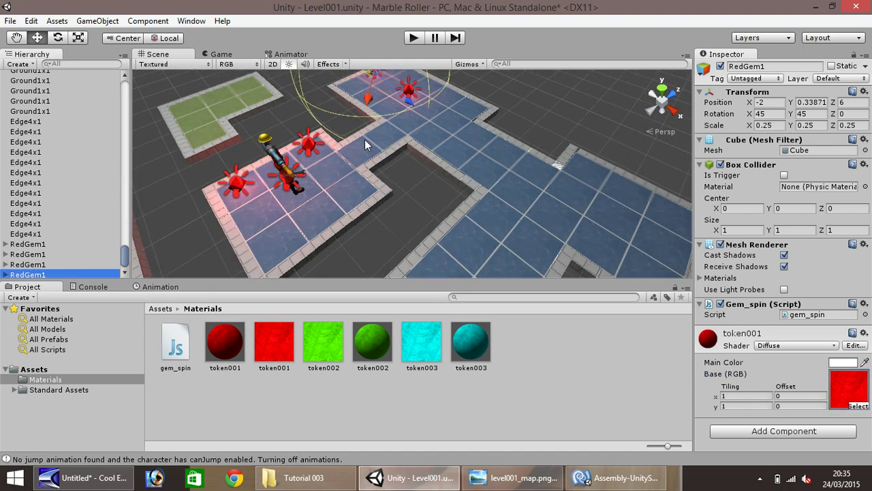
scroll(272, 204, "down", 6)
scroll(310, 160, "up", 3)
key("f")
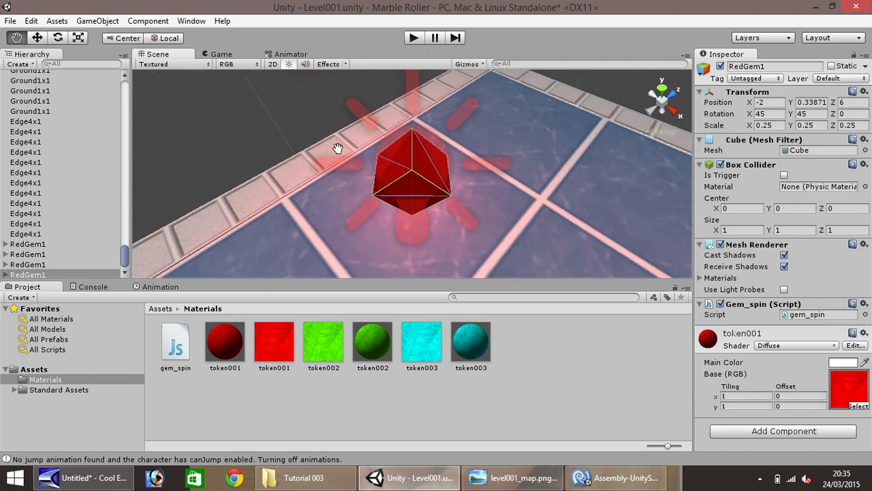
left_click_drag(371, 343, 435, 156)
Delete the copy's RedGemGlow child light and apply the green token002 material to the cube.
left_click(6, 274)
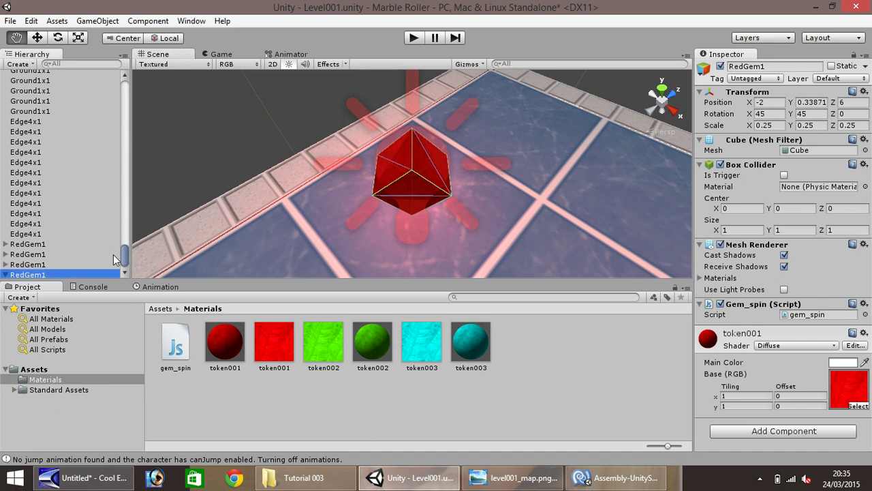
left_click_drag(126, 257, 128, 268)
left_click_drag(465, 174, 187, 276, "alt")
left_click_drag(382, 342, 114, 289)
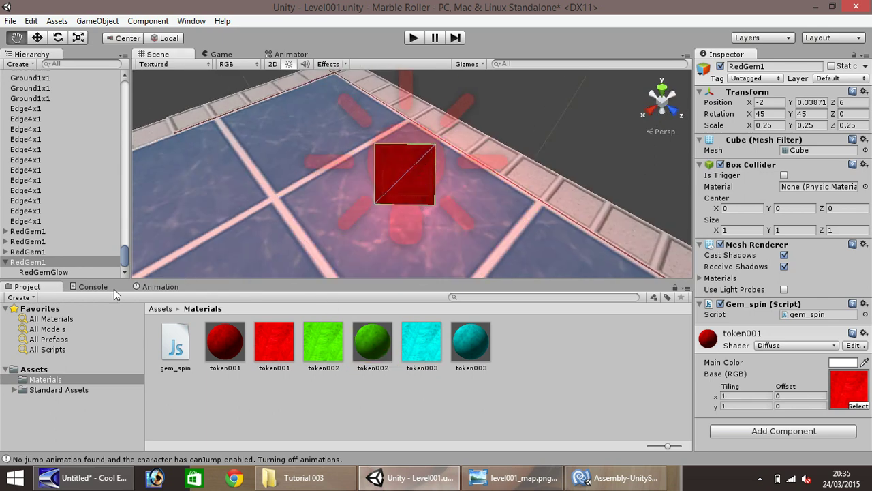
left_click(54, 272)
key("Delete")
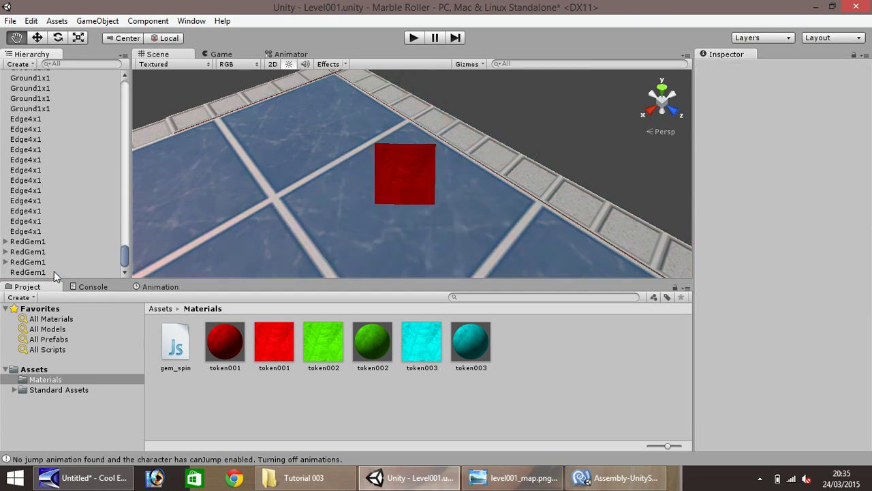
left_click_drag(370, 345, 404, 169)
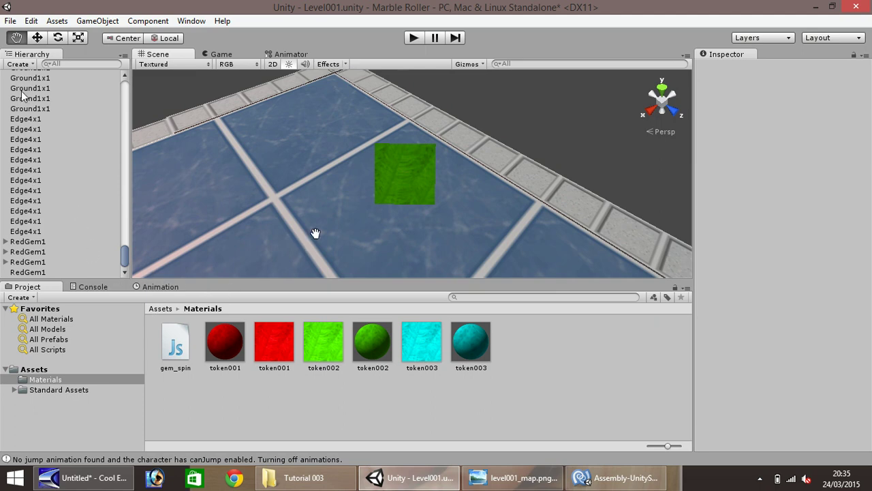
Add a new point light to the scene and name it GreenGlow.
left_click(93, 21)
mouse_move(135, 62)
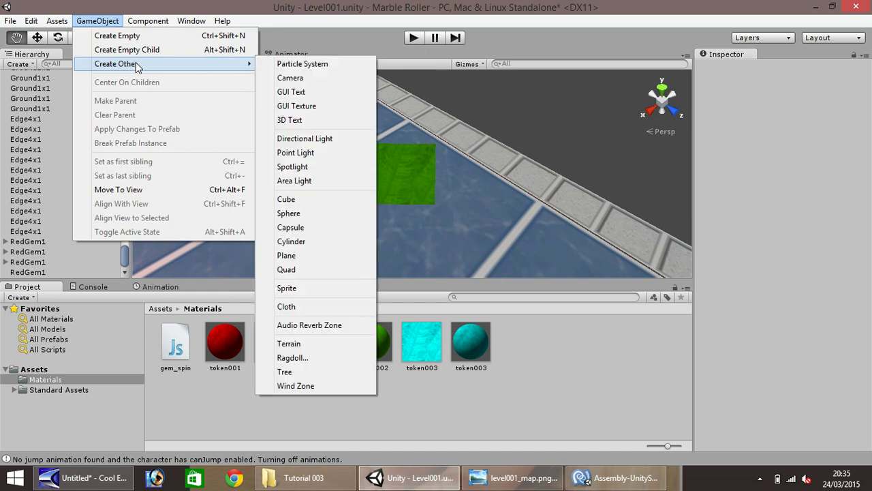
left_click(312, 154)
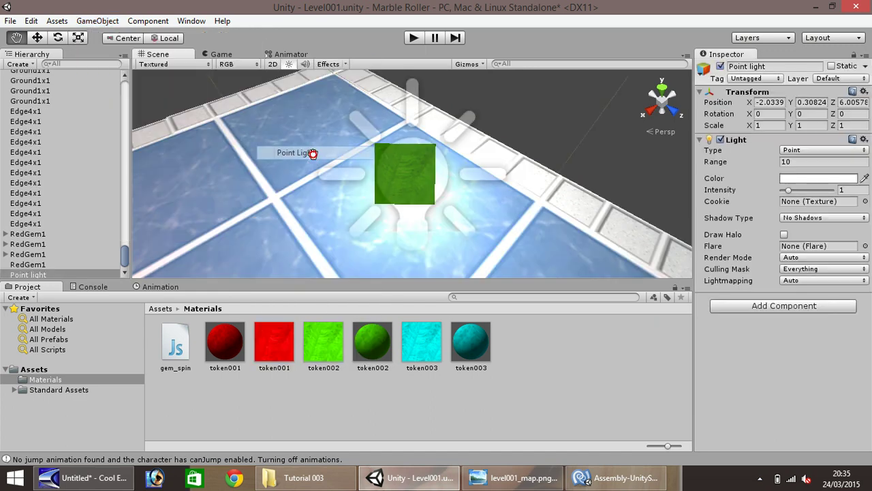
left_click(782, 102)
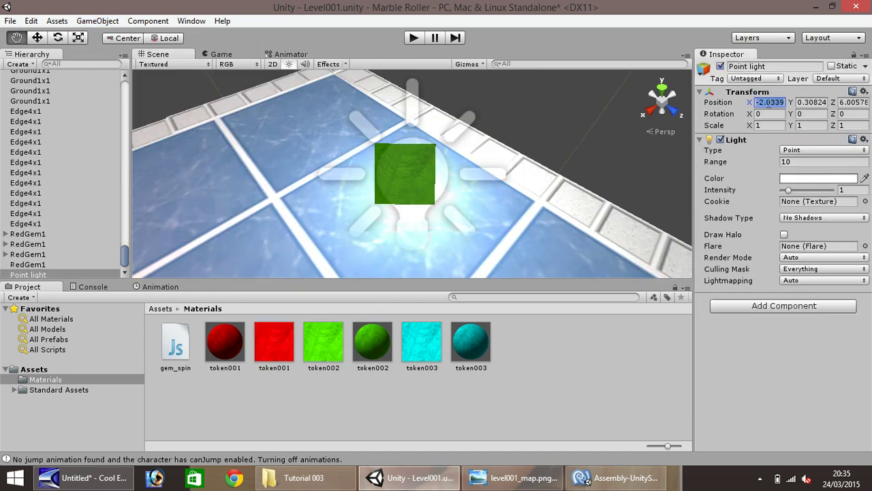
right_click(32, 274)
left_click(67, 316)
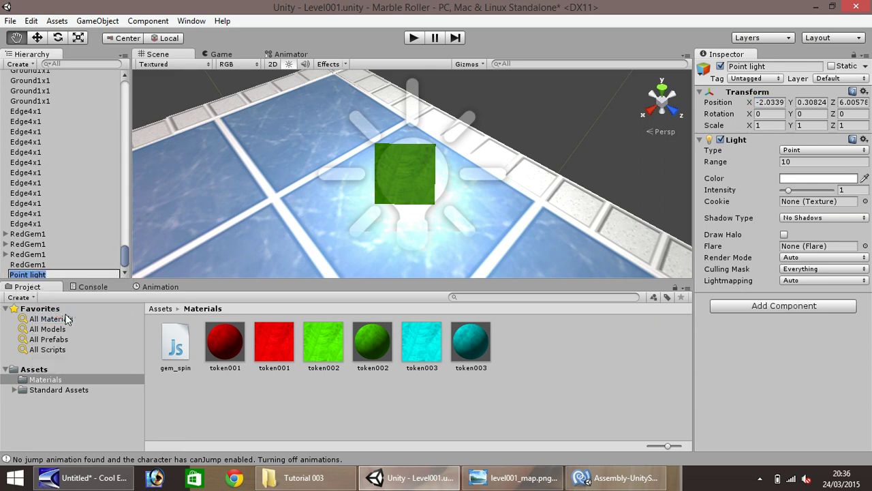
type("GreenGlow")
key("Return")
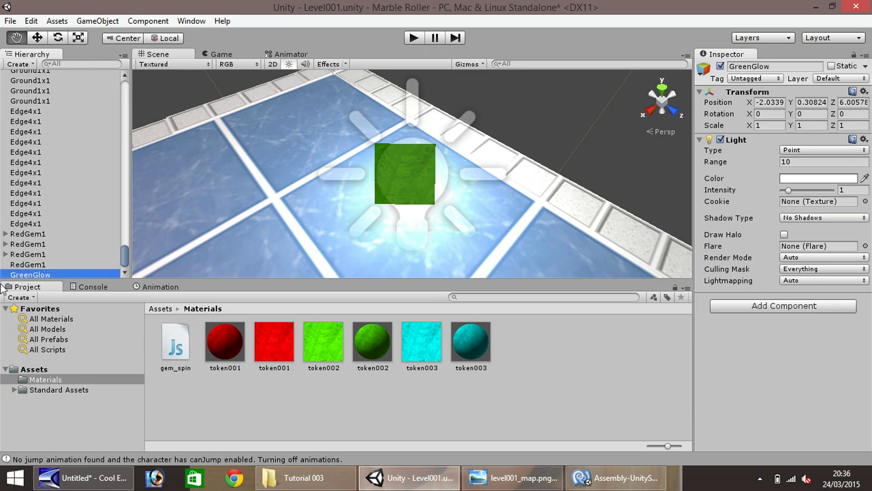
Rename the fourth gem to GreenGem1 and make GreenGlow its child.
right_click(25, 267)
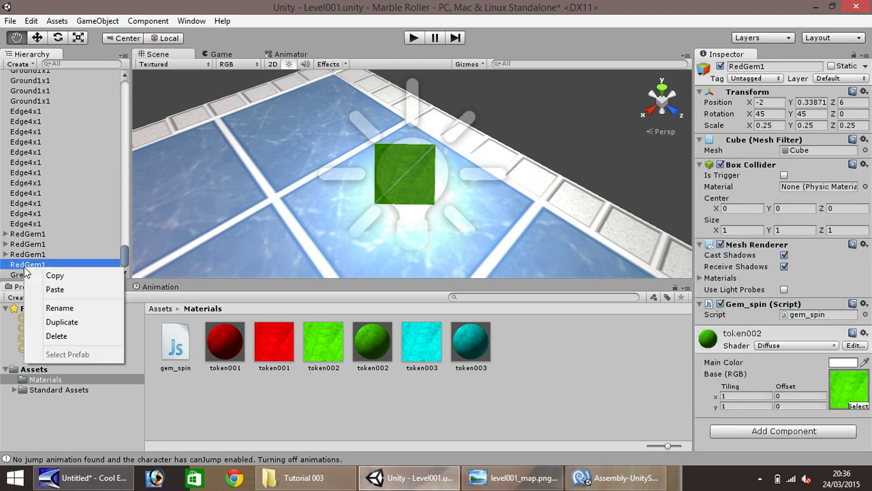
left_click(59, 307)
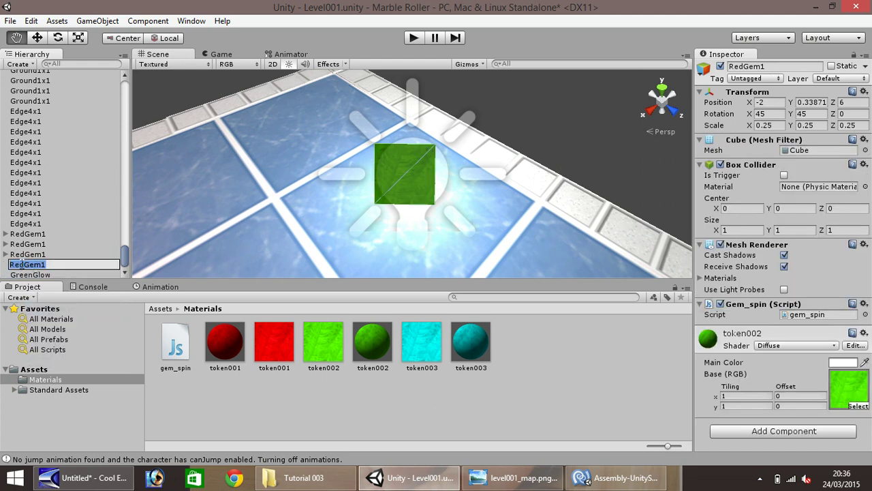
type("Green")
key("Return")
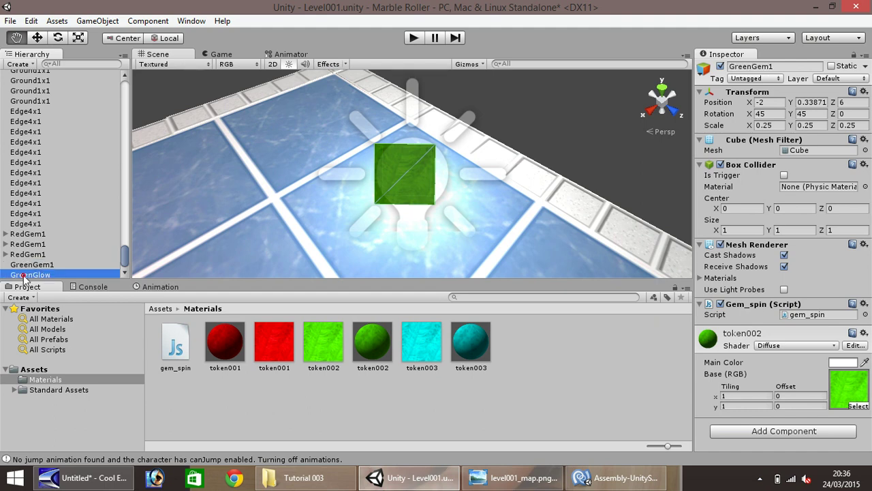
left_click(23, 275)
mouse_move(24, 274)
left_mouse_down()
mouse_move(28, 279)
mouse_move(41, 263)
mouse_move(34, 262)
left_mouse_up()
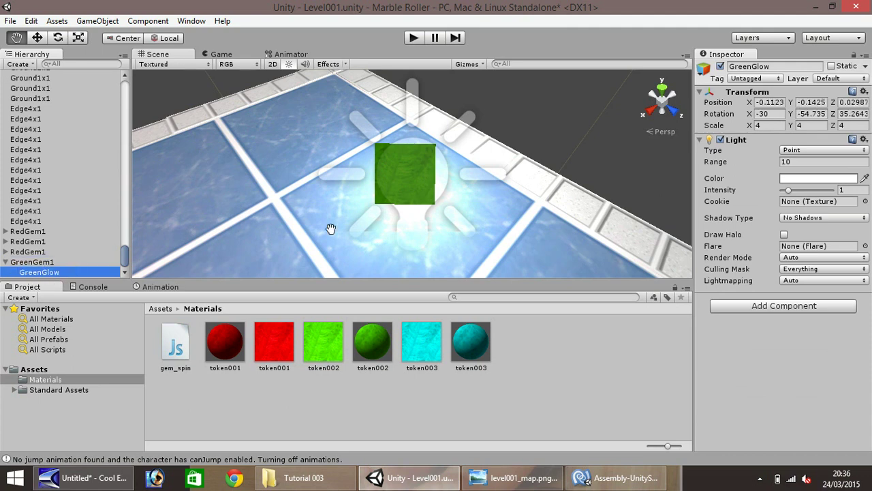
Set the GreenGlow light's position to 0, 0, 0 so it sits on the gem.
left_click(770, 102)
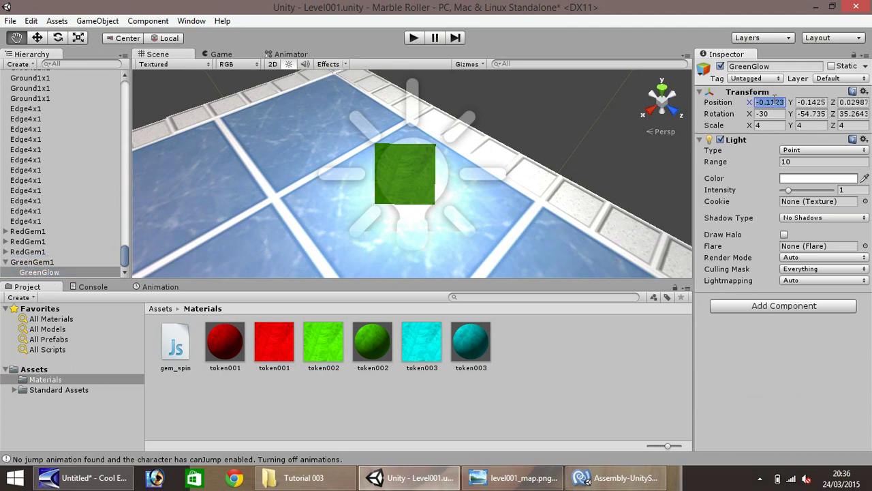
type("0")
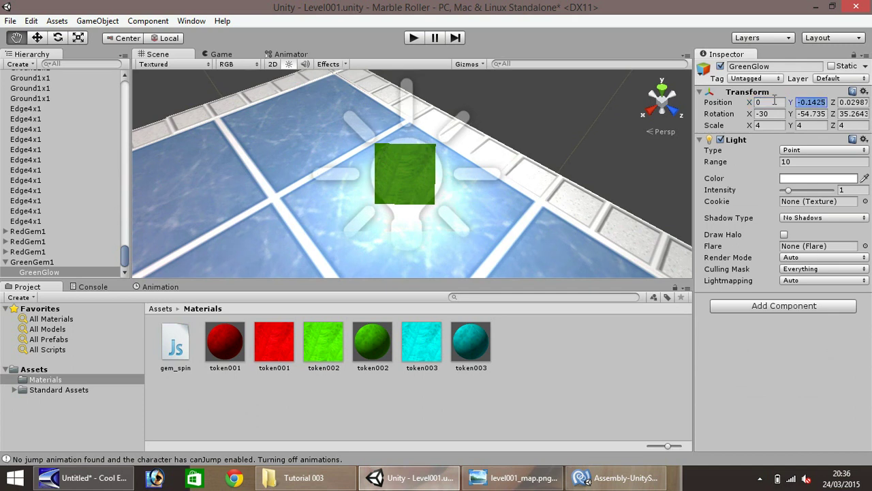
key("Tab")
type("0")
key("Tab")
type("0")
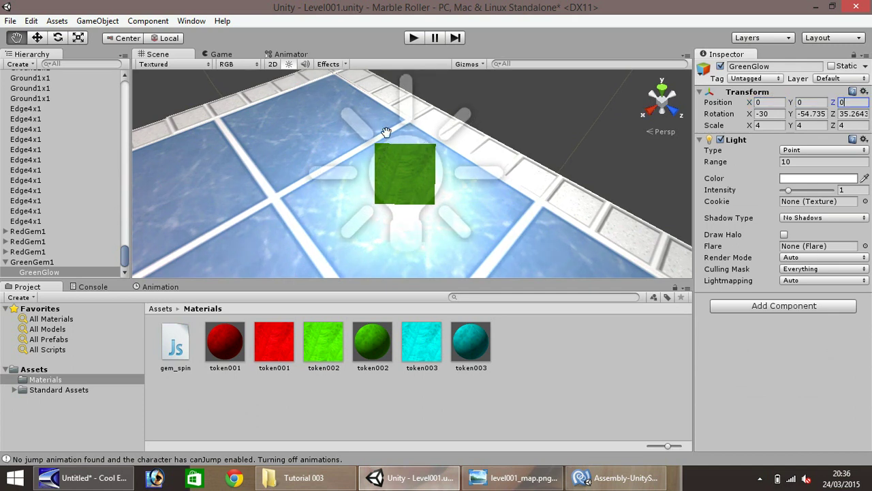
Colour the light green (R 0, G 176, B 1) and set its range to 3.
left_click(827, 178)
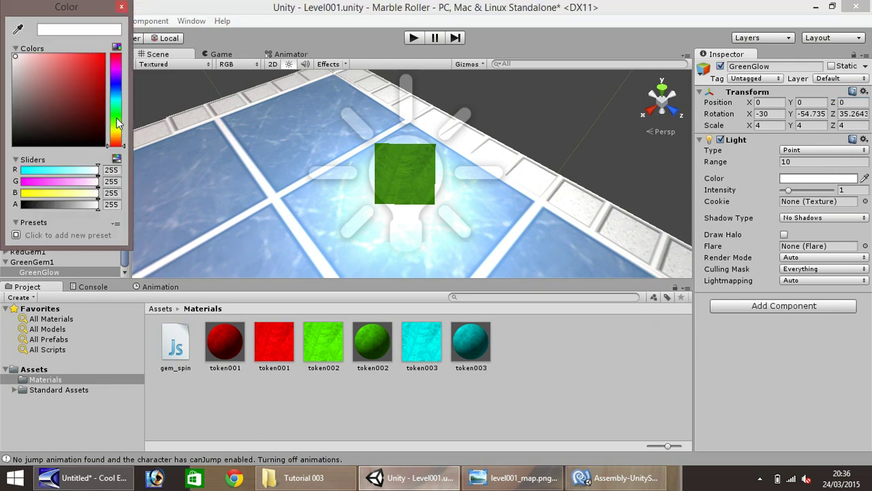
left_click(116, 116)
left_click_drag(85, 89, 103, 86)
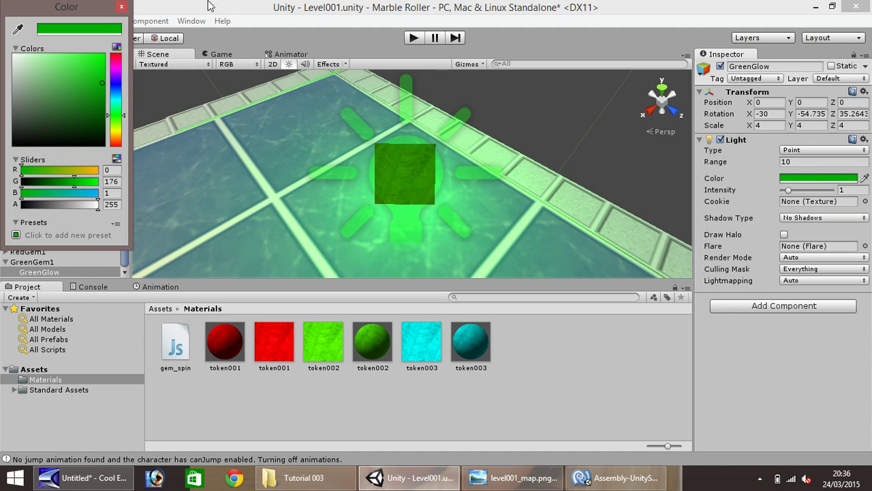
left_click(122, 7)
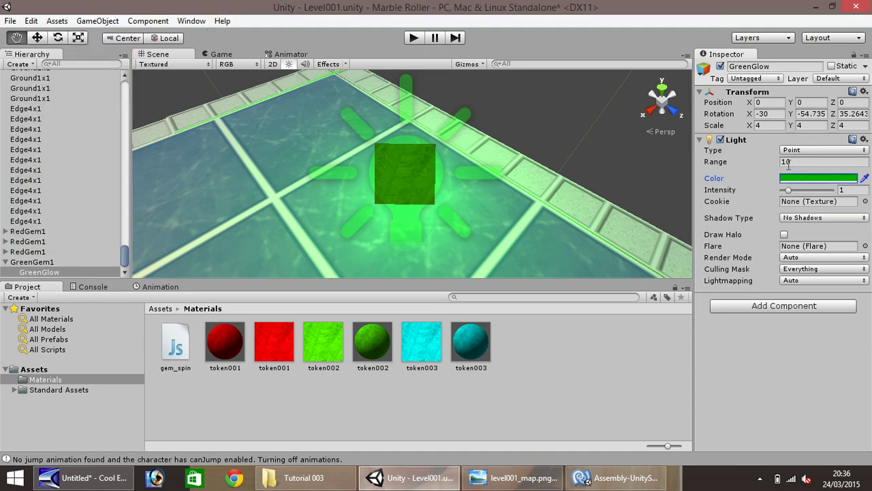
left_click(798, 162)
type("3")
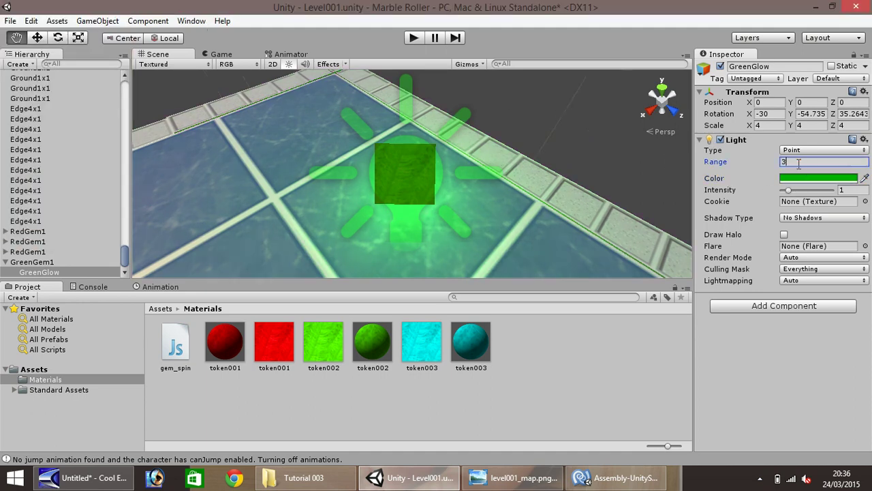
left_click(51, 251)
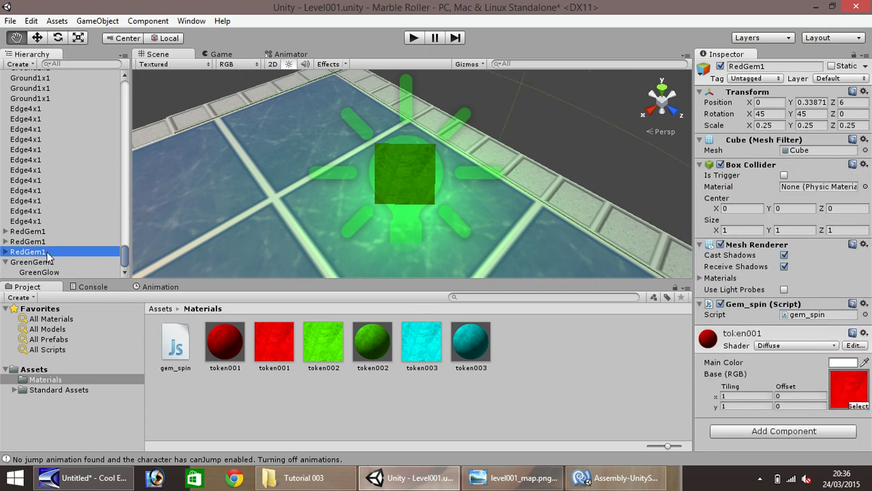
Expand RedGem1 to review its RedGemGlow light's settings.
left_click(6, 252)
left_click(41, 263)
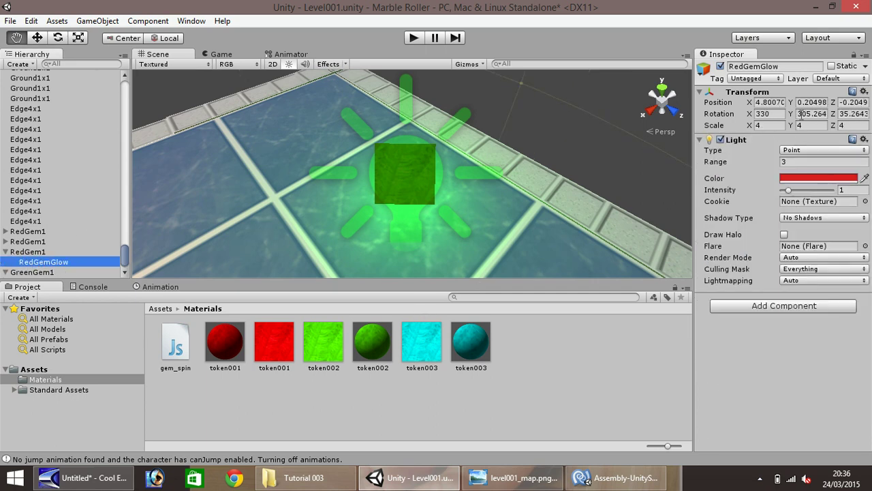
left_click(6, 252)
Rename the GreenGlow light to GreenGemGlow and collapse GreenGem1.
left_click(38, 273)
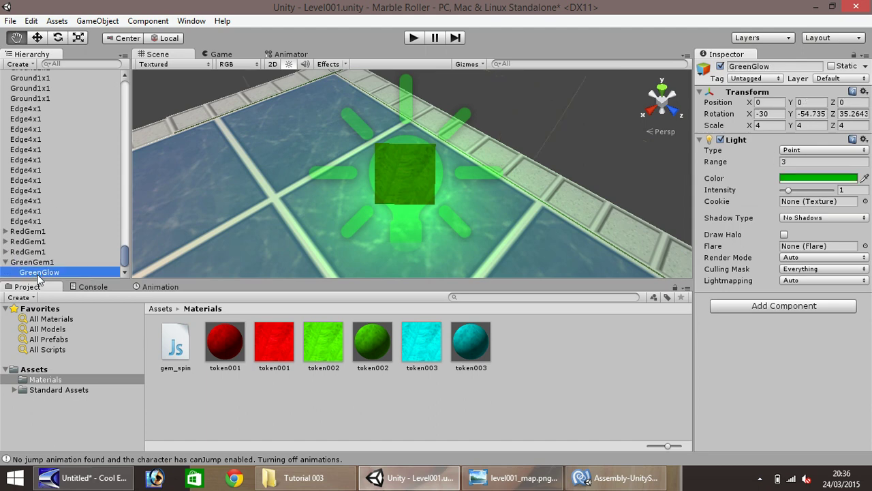
right_click(38, 275)
left_click(66, 315)
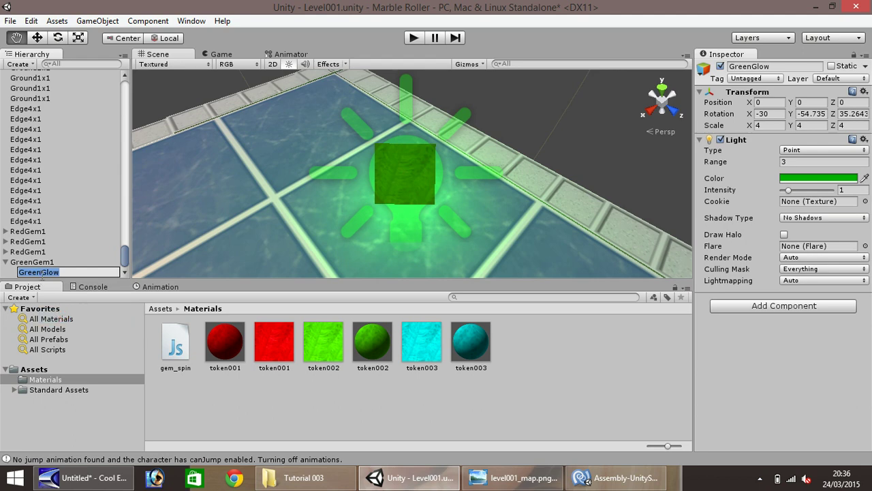
left_click(38, 272)
type("Gem")
key("Return")
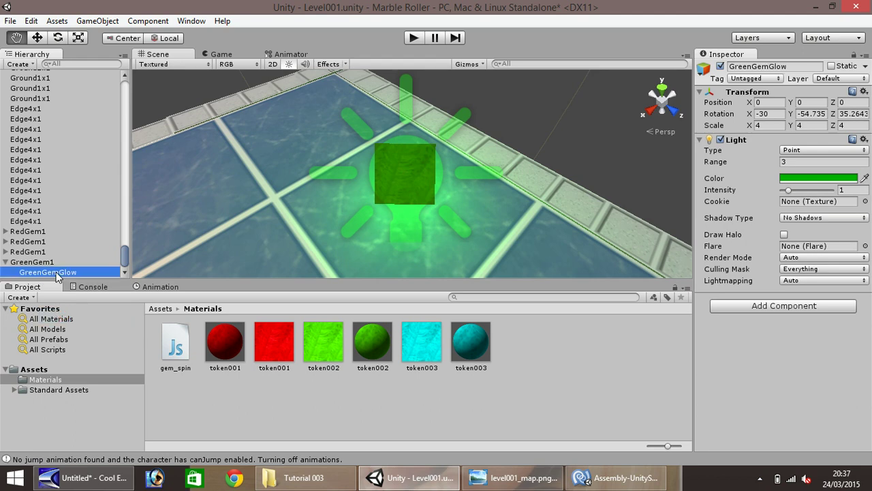
left_click(5, 261)
scroll(198, 181, "down", 5)
scroll(265, 175, "down", 4)
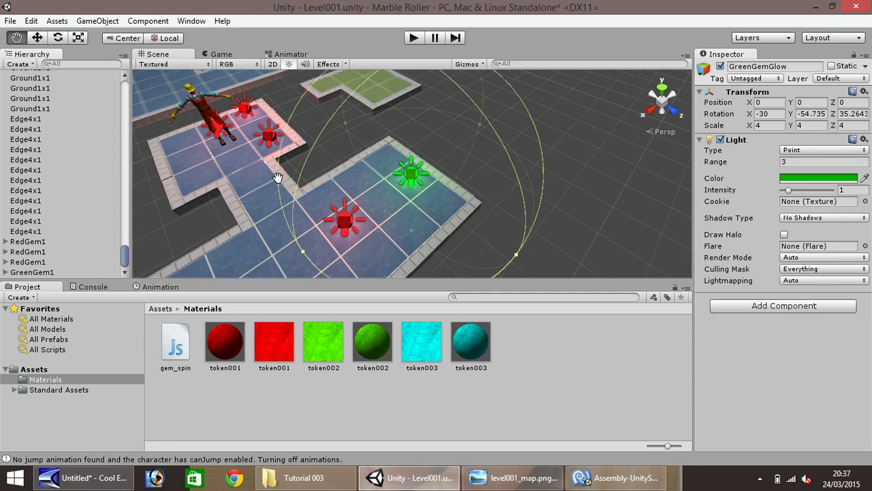
left_click(413, 39)
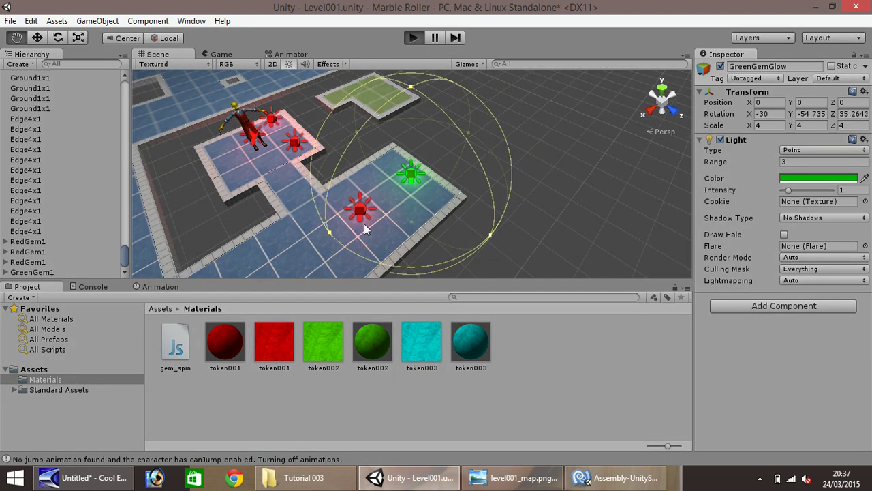
key("w")
key("a")
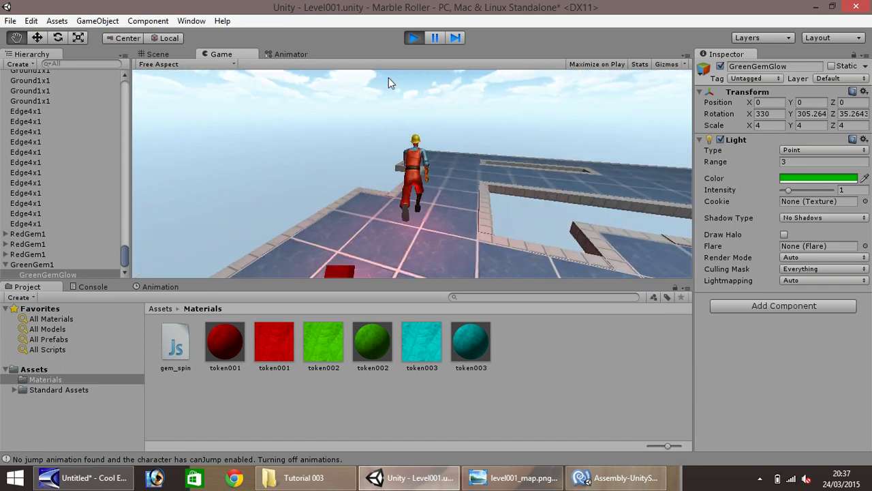
left_click(415, 37)
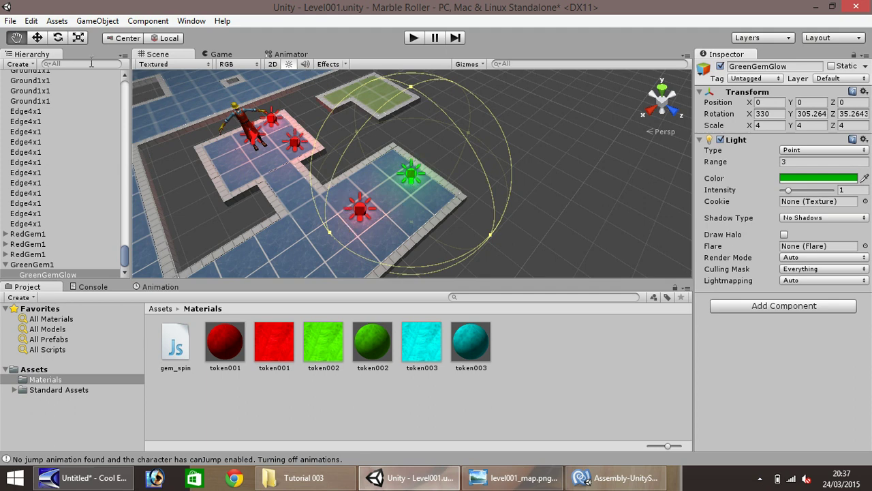
Duplicate GreenGem1 with its light and set the copy's X position to 3.
left_click(38, 38)
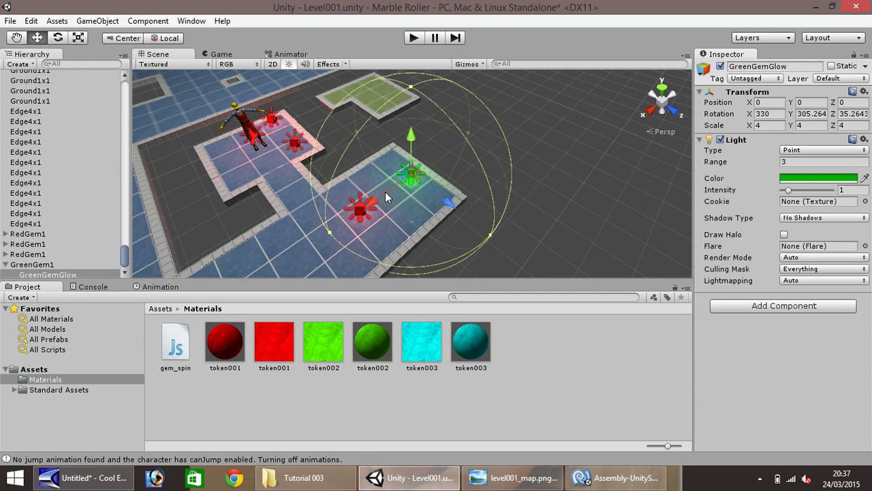
left_click(74, 265)
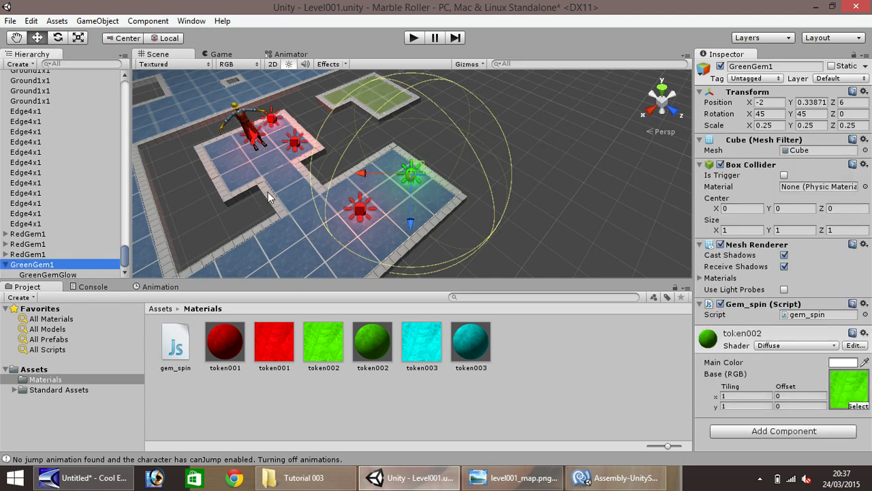
key("ctrl+d")
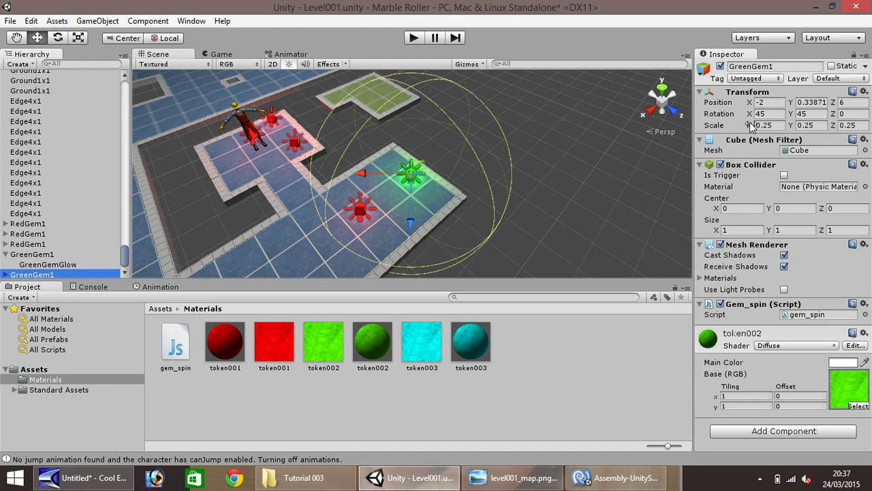
left_click(773, 102)
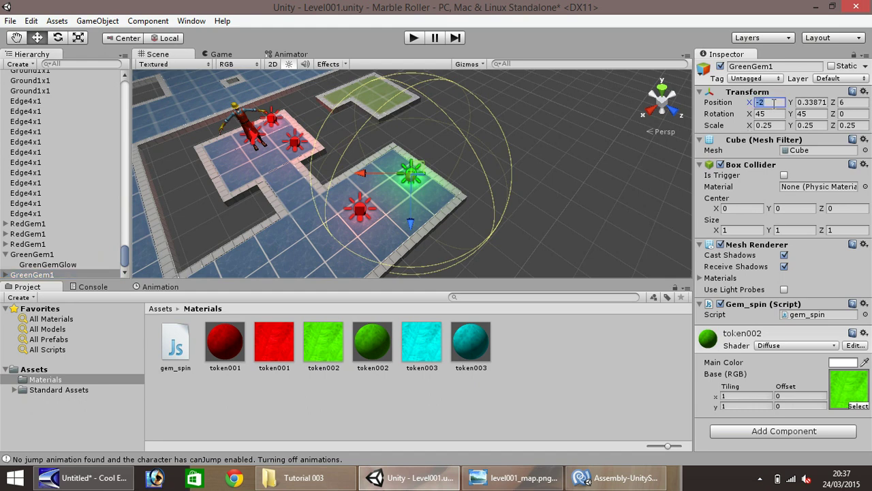
type("2")
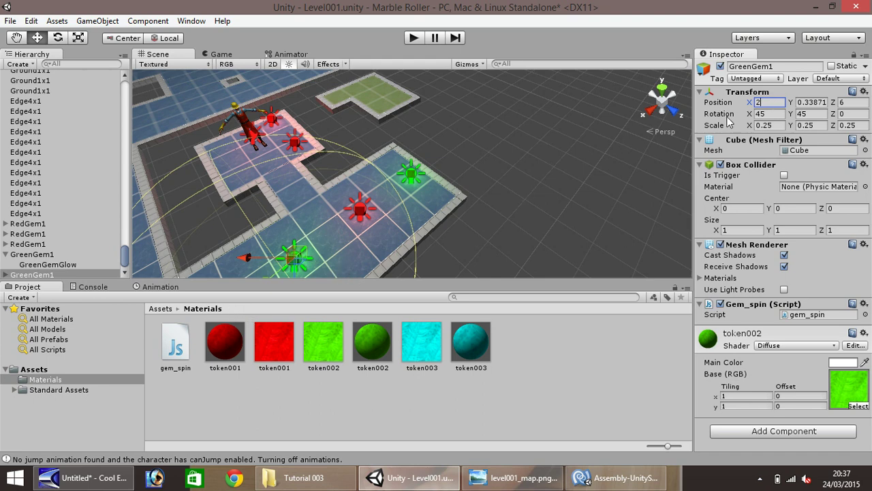
double_click(768, 105)
type("3")
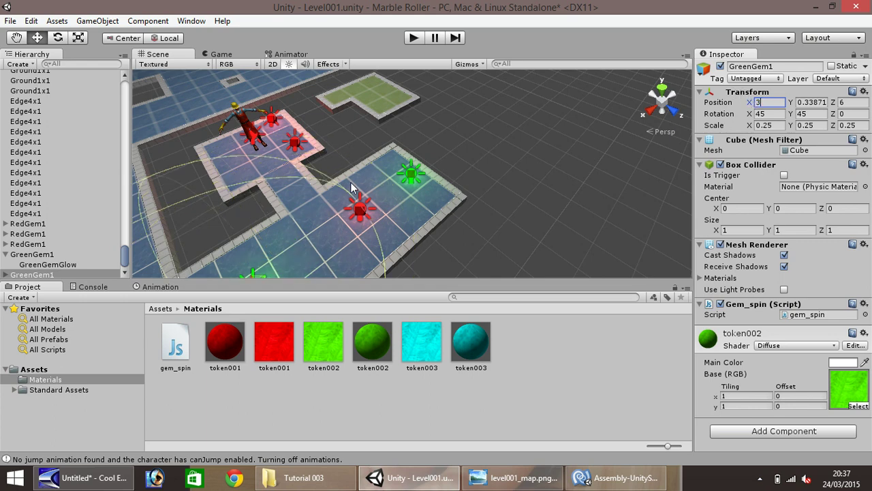
scroll(227, 225, "down", 3)
Duplicate the new green gem and set that copy's X position to 2.
left_click(41, 274)
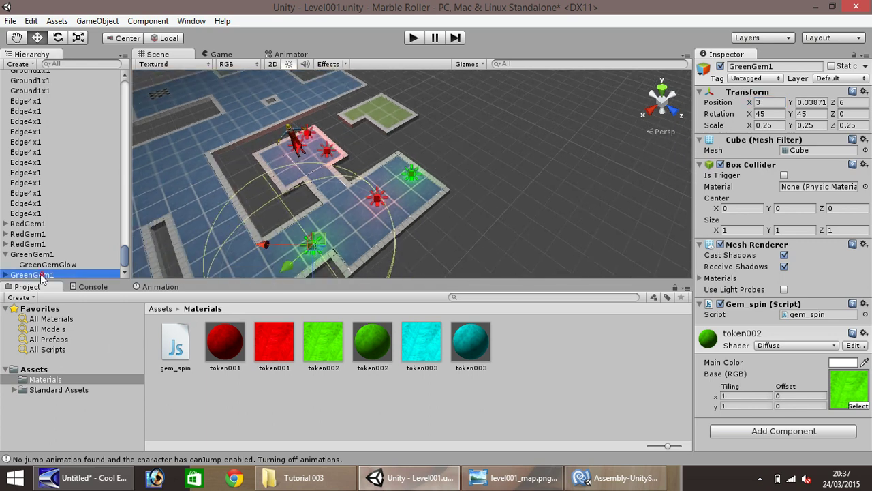
key("ctrl+d")
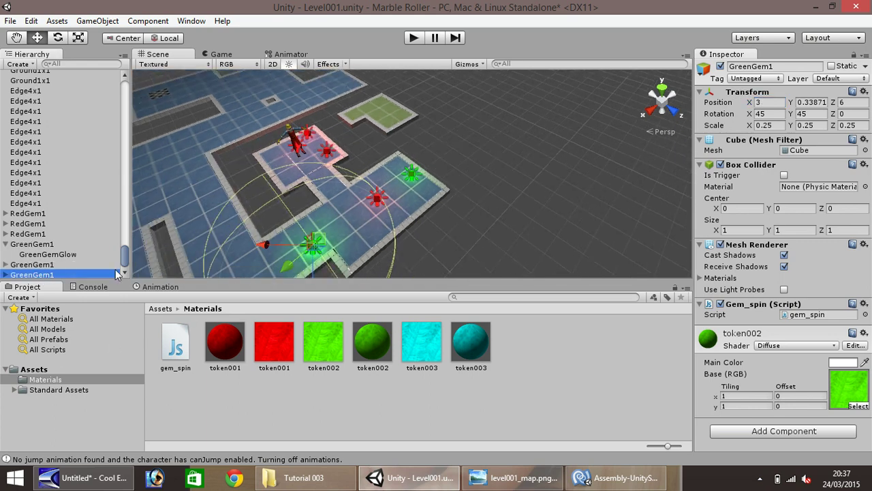
left_click(768, 103)
type("2")
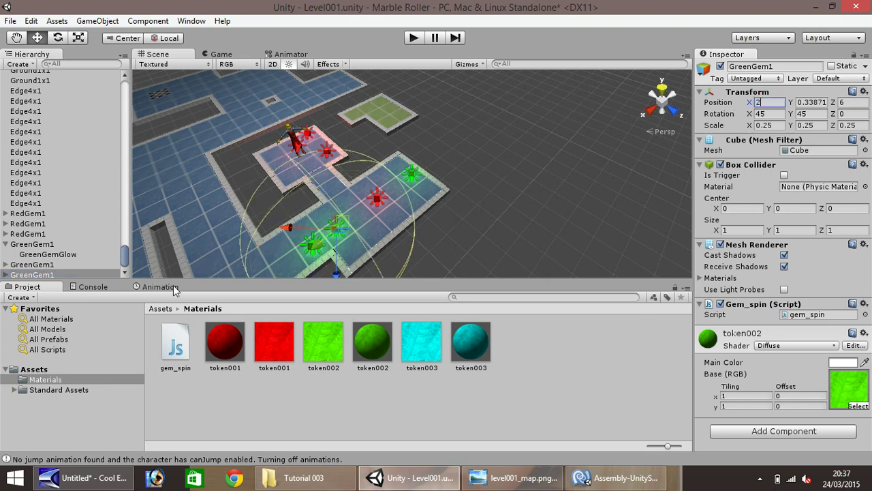
scroll(252, 209, "down", 3)
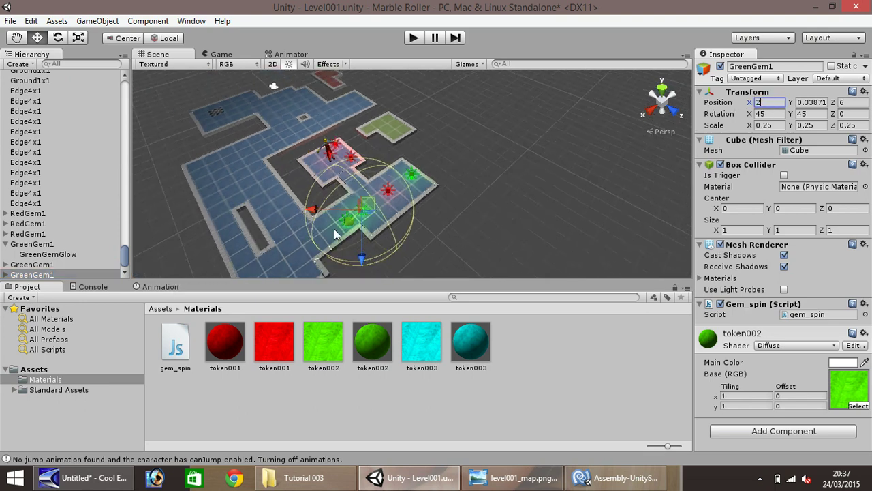
Duplicate the green gem once more and set the newest copy's X position to 6.
left_click(6, 244)
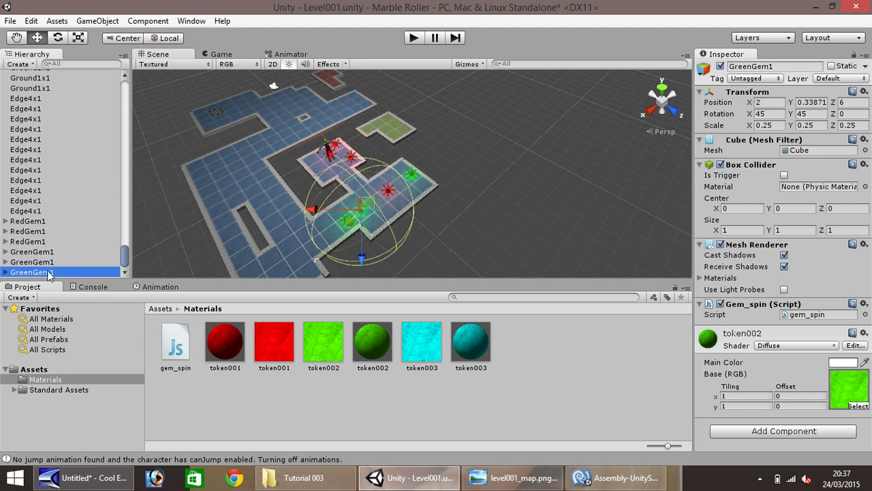
left_click(45, 272)
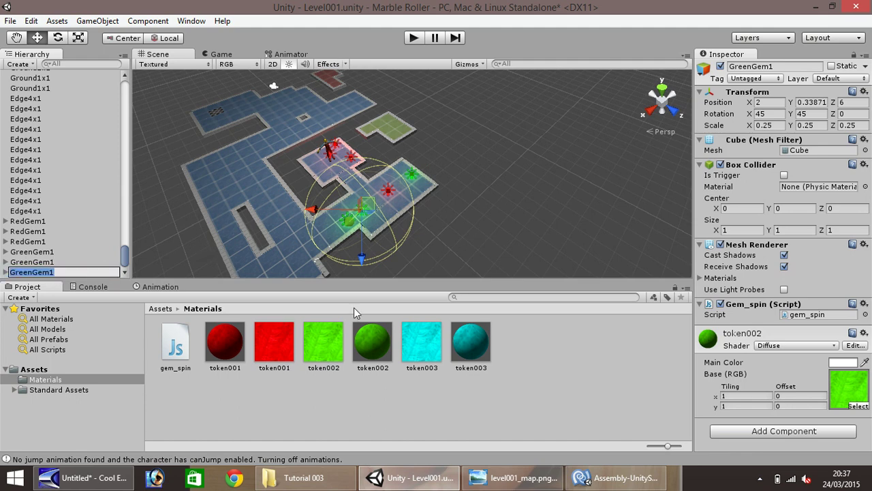
key("Return")
left_click(39, 272)
key("ctrl+d")
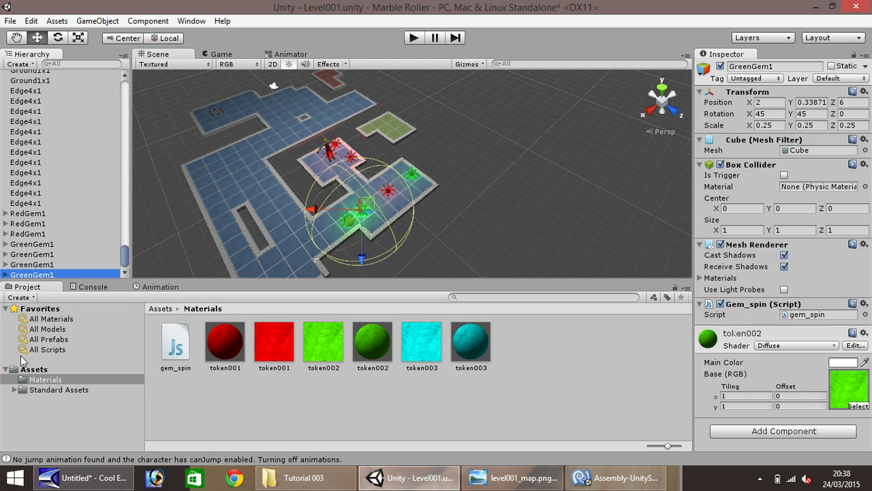
left_click(758, 102)
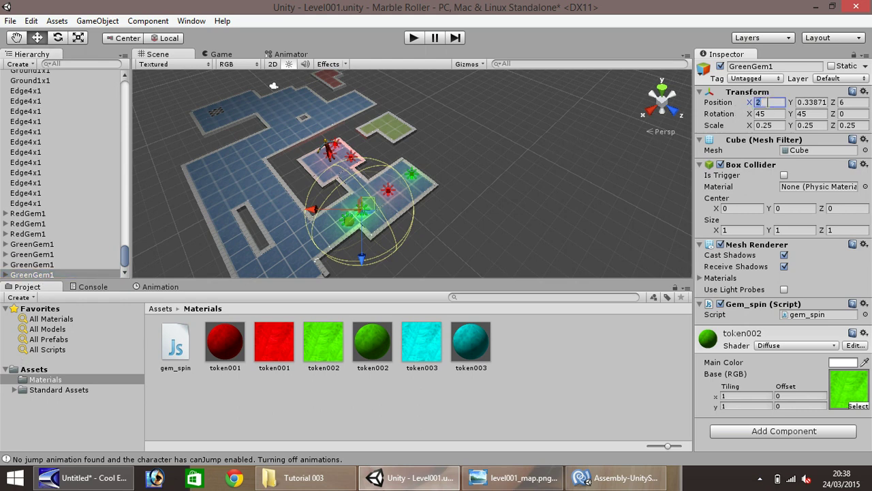
type("6")
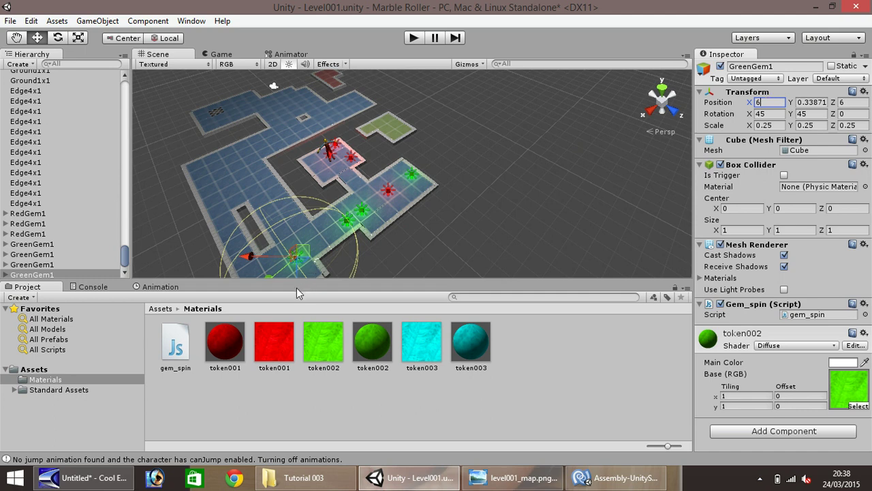
Delete the newest gem's green glow light and apply the teal token003 material.
left_click(5, 275)
left_click(37, 273)
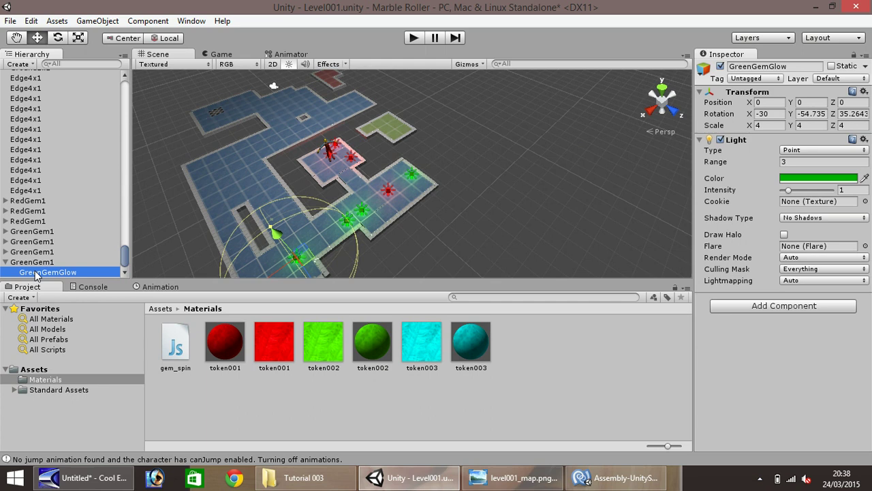
key("Delete")
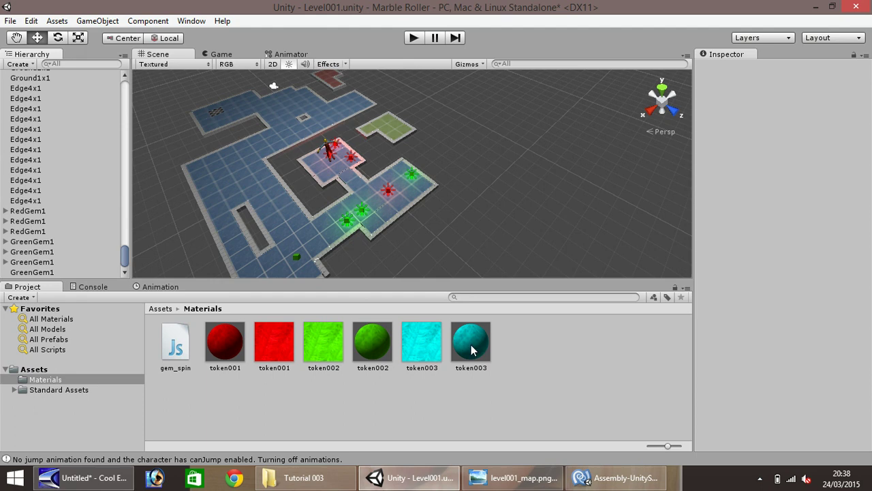
left_click_drag(472, 348, 297, 259)
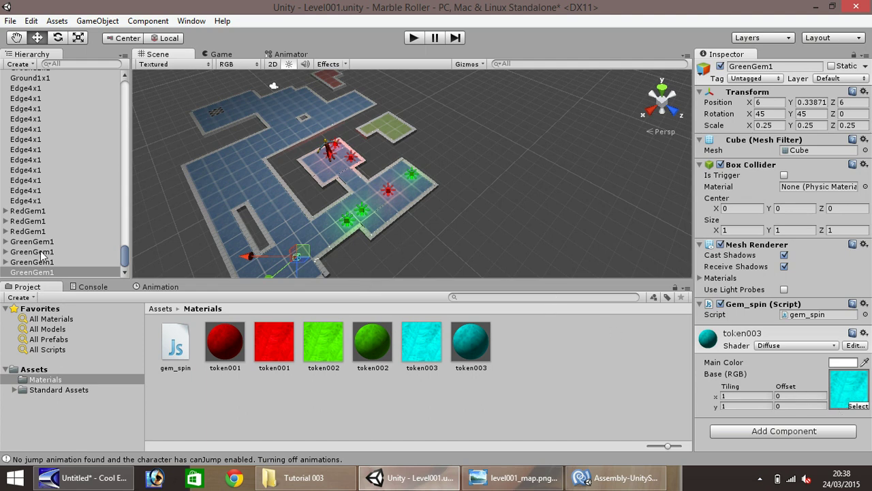
Rename the gem, replacing Green with Blue to make BlueGem1.
right_click(21, 274)
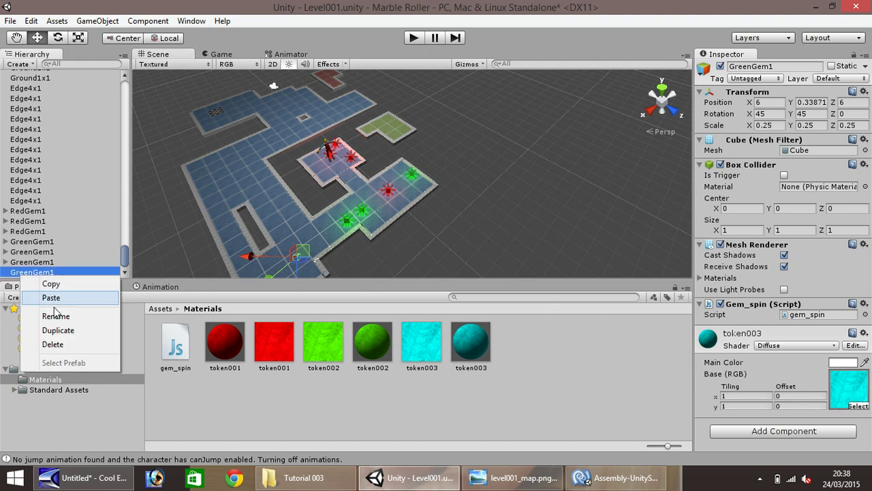
left_click(59, 314)
left_click_drag(32, 273, 5, 274)
type("BlueGem1")
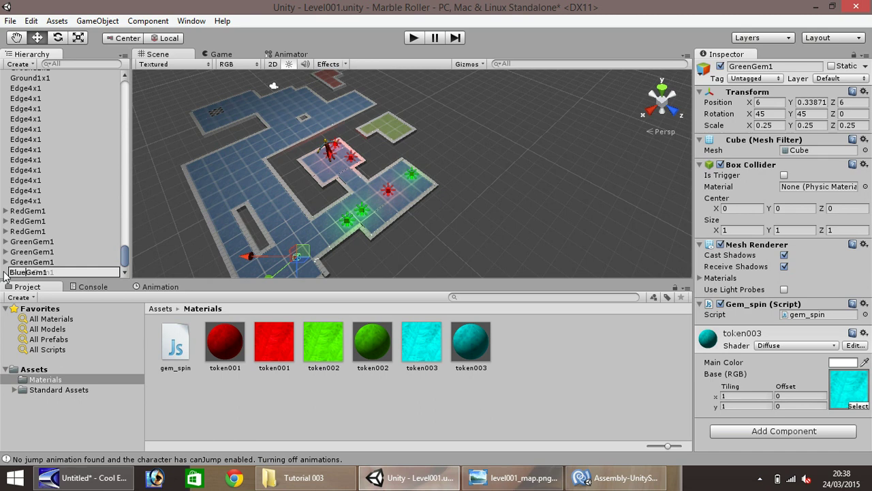
Add a point light as a child of BlueGem1 and name it BlueGemGlow.
left_click(30, 273)
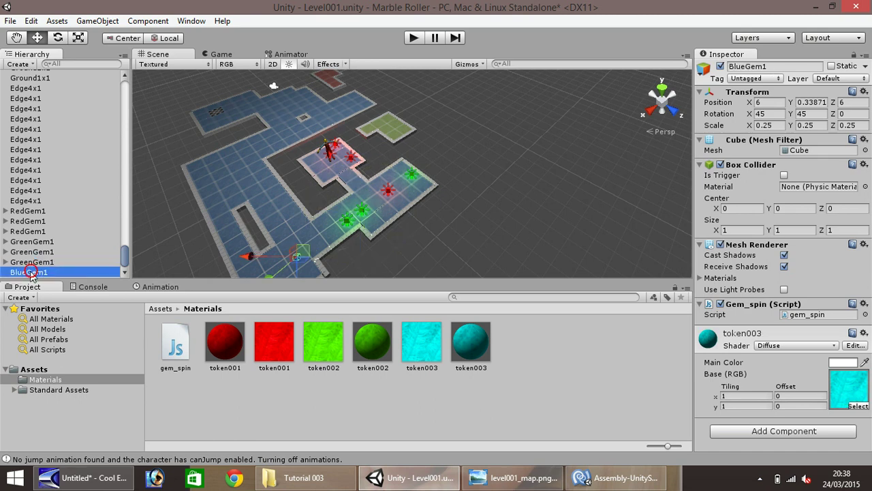
left_click(97, 21)
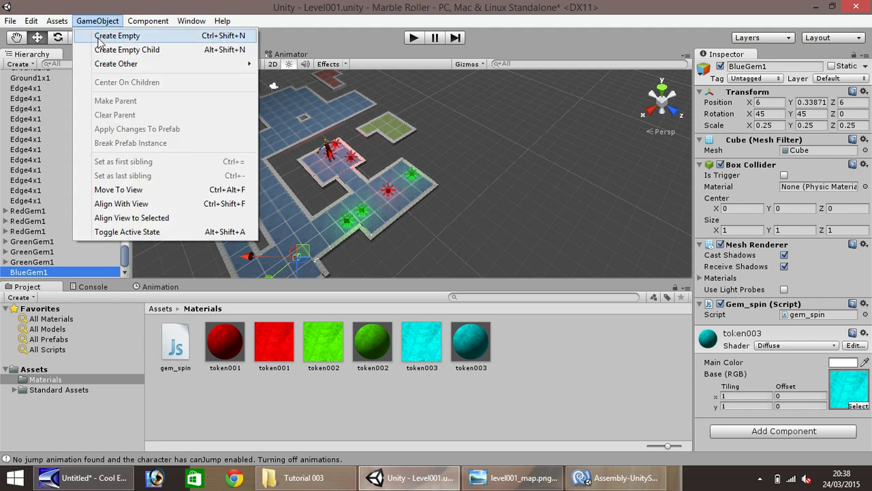
mouse_move(102, 65)
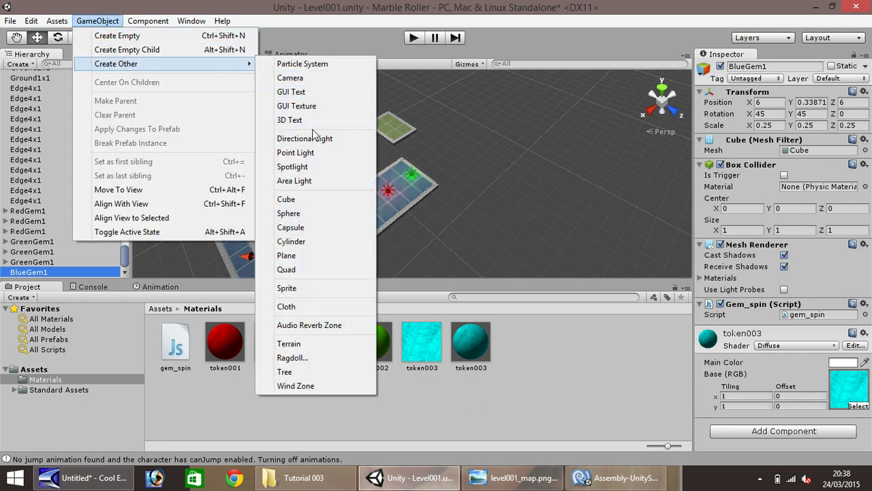
left_click(296, 152)
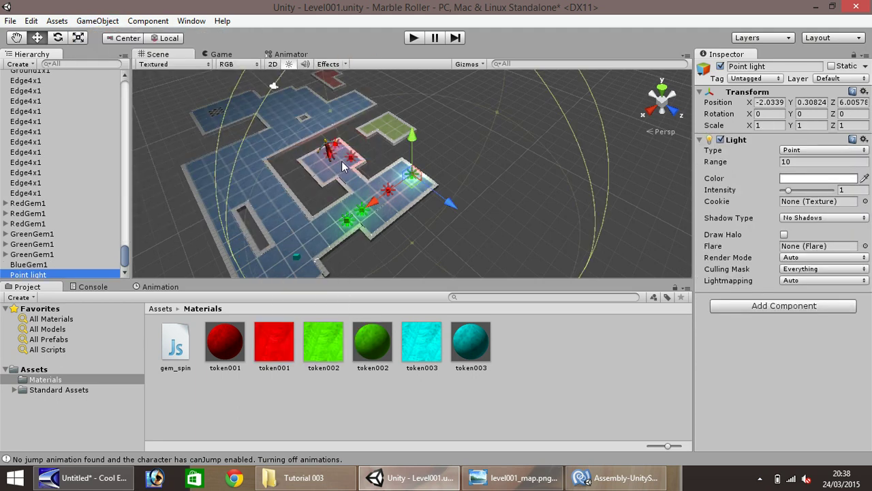
left_click_drag(30, 278, 31, 266)
right_click(39, 273)
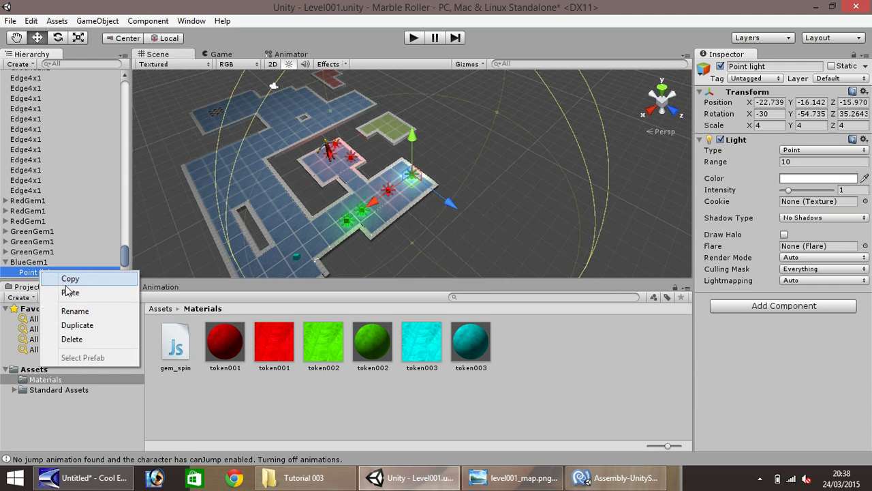
left_click(85, 312)
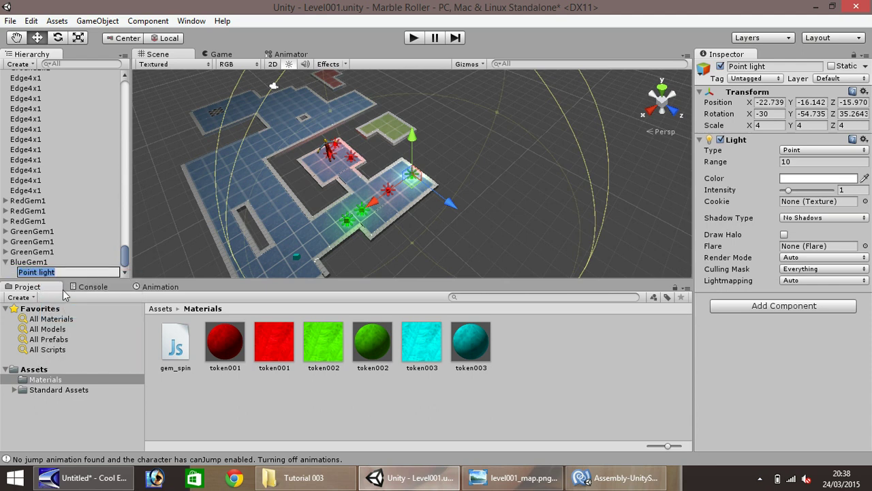
type("Blue")
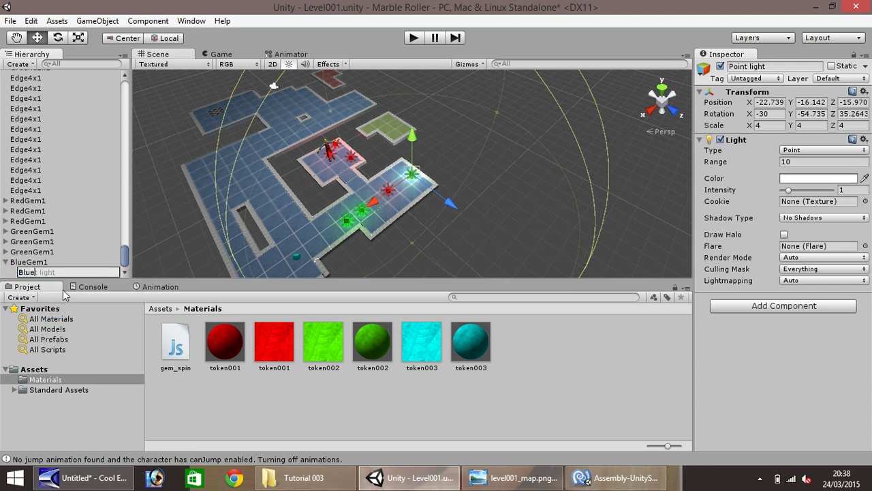
type("GemGlow")
key("Return")
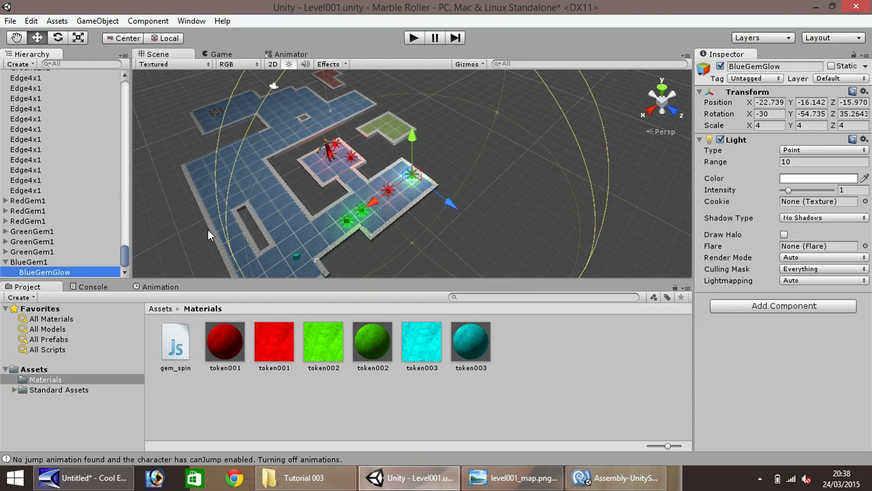
Colour the BlueGemGlow light cyan (R 25, G 177, B 199).
left_click(830, 178)
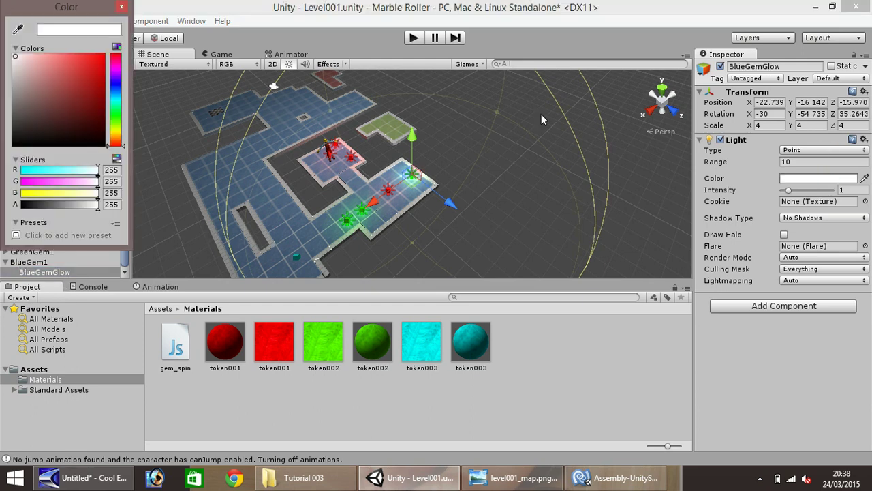
left_click(120, 100)
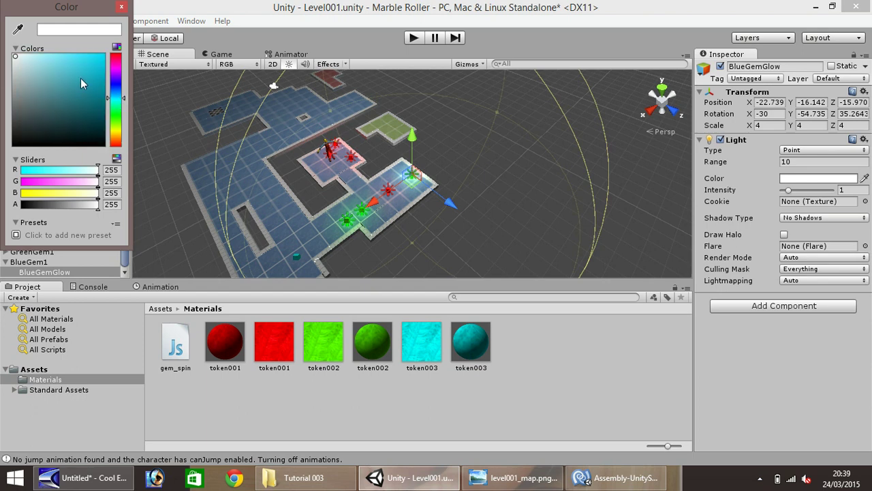
left_click_drag(81, 77, 91, 76)
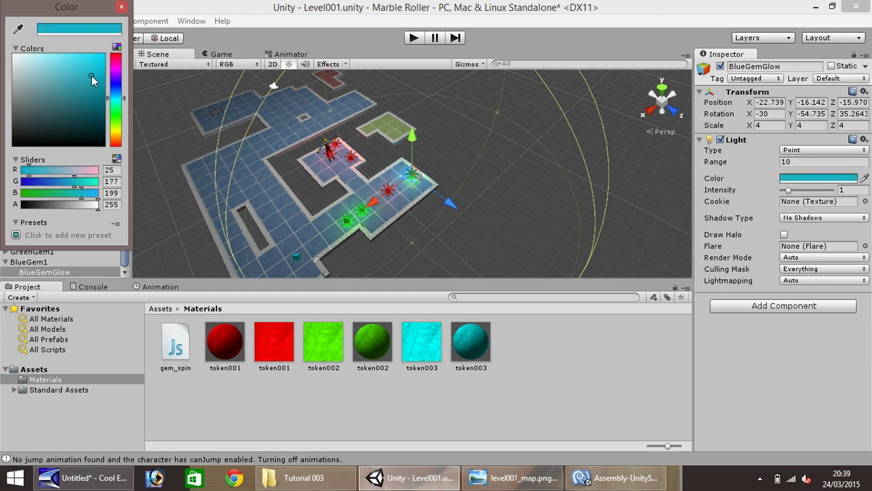
left_click(121, 7)
Centre the light on the gem at position 0, 0, 0 and set its range to 3.
left_click(775, 101)
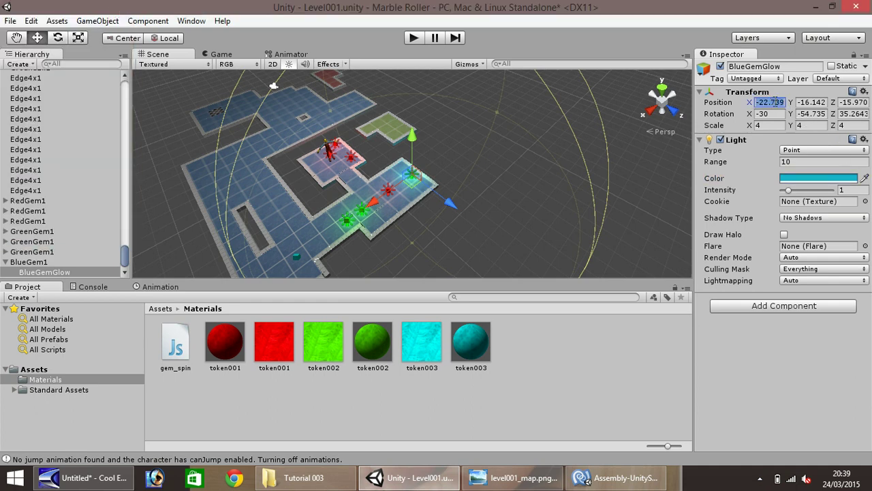
type("0")
key("Tab")
type("0")
key("Tab")
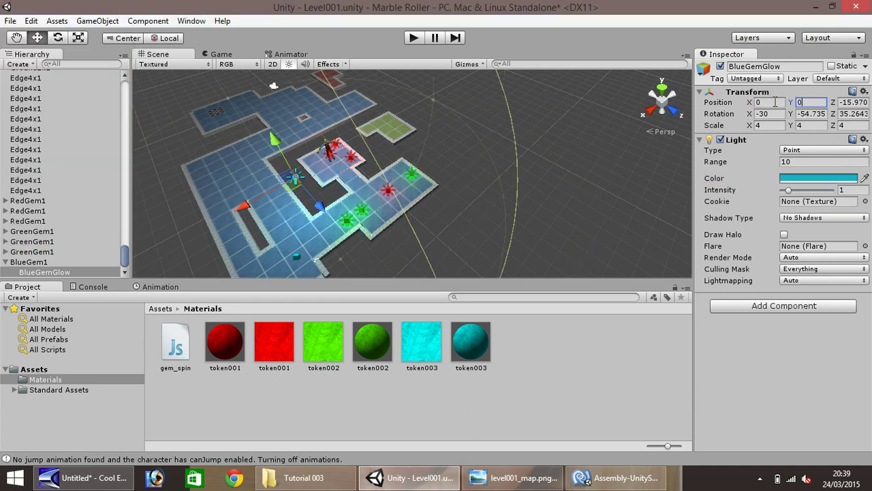
type("0")
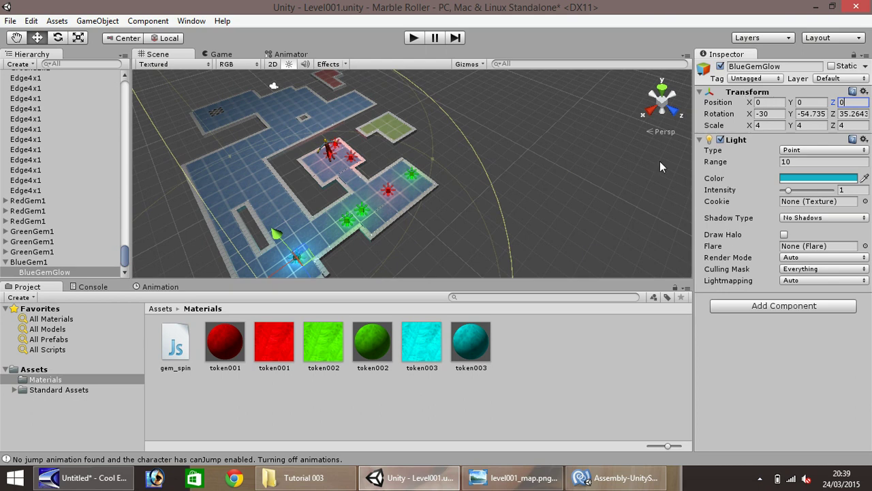
left_click(813, 161)
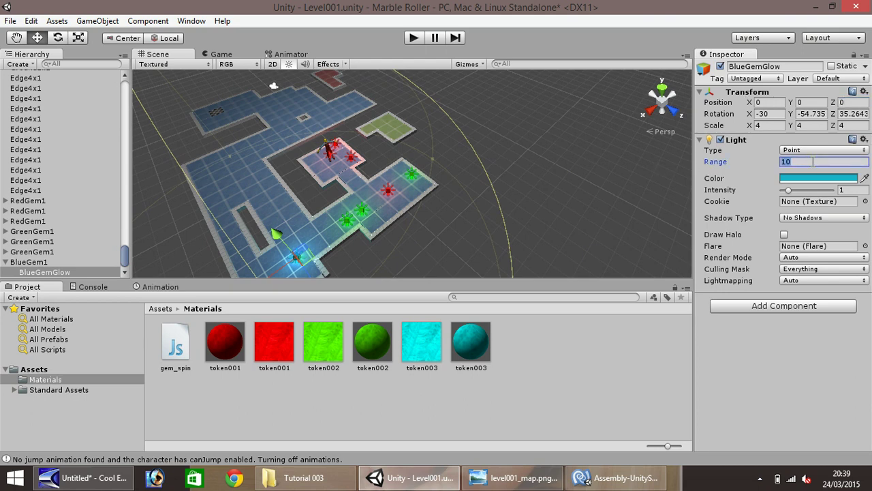
type("3")
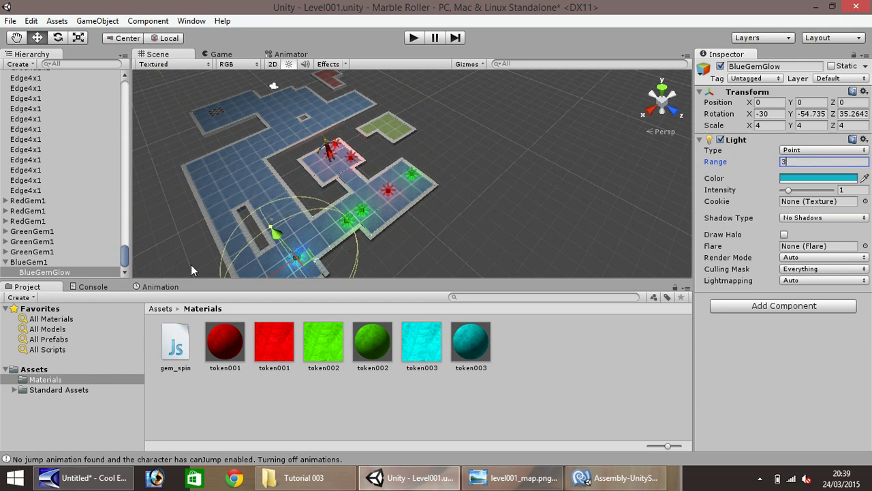
left_click(29, 262)
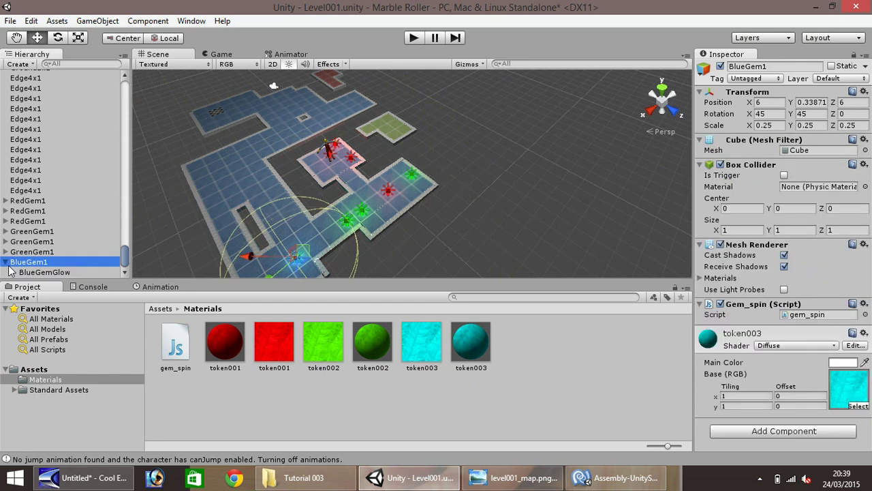
left_click(5, 262)
left_click(413, 39)
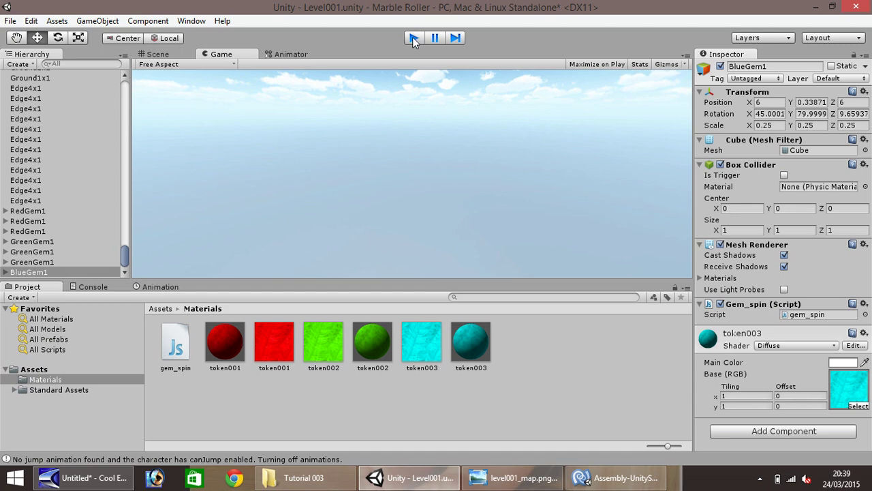
left_click(412, 38)
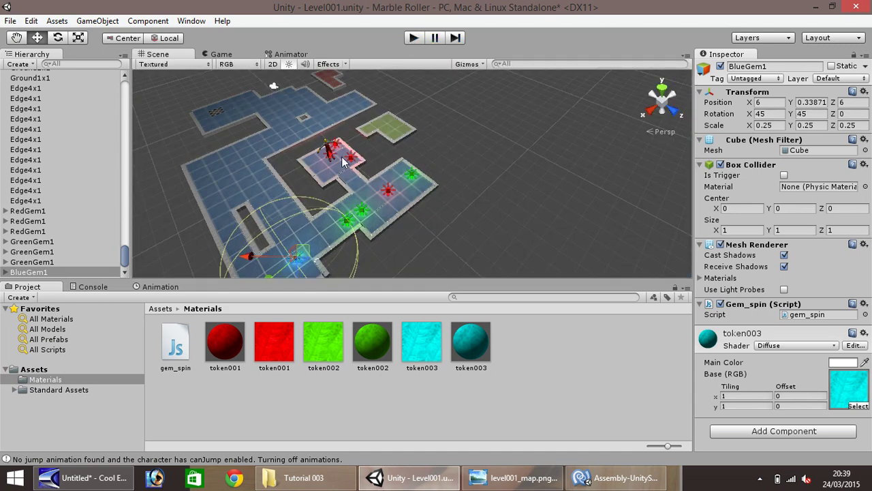
Duplicate BlueGem1 twice, setting the copies' Z positions to 3 and 1.
left_click(53, 271)
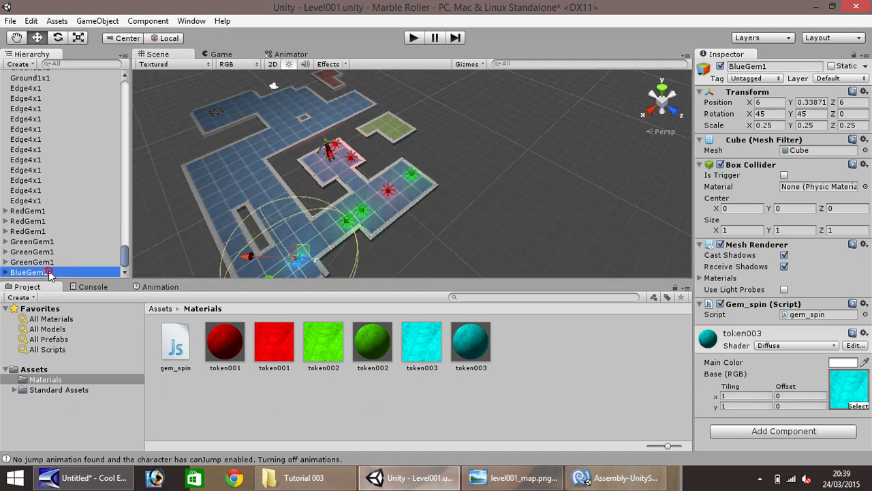
key("ctrl+d")
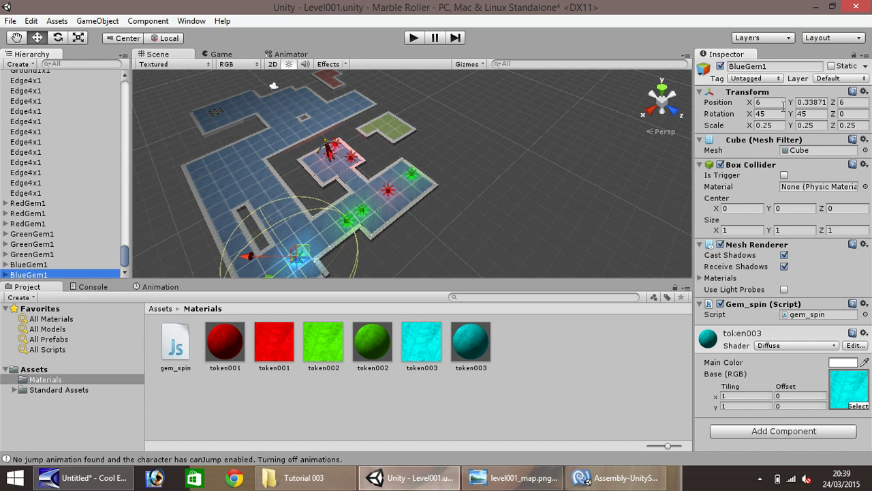
left_click(853, 103)
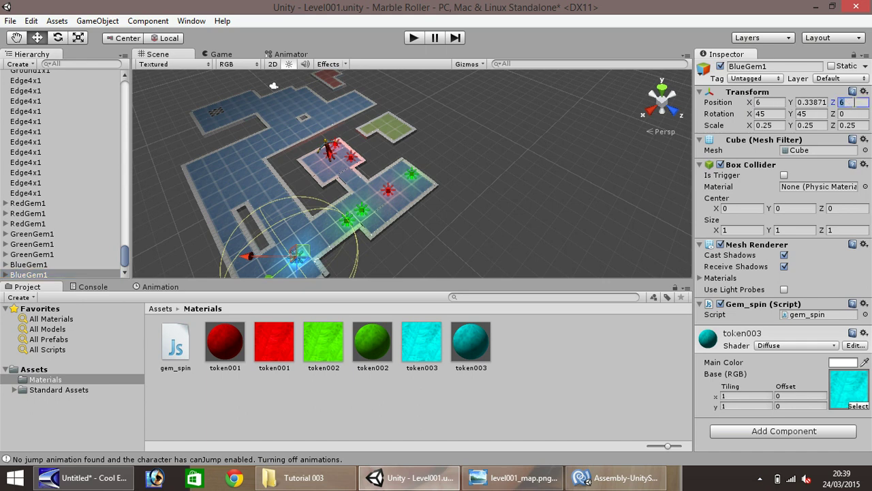
type("3")
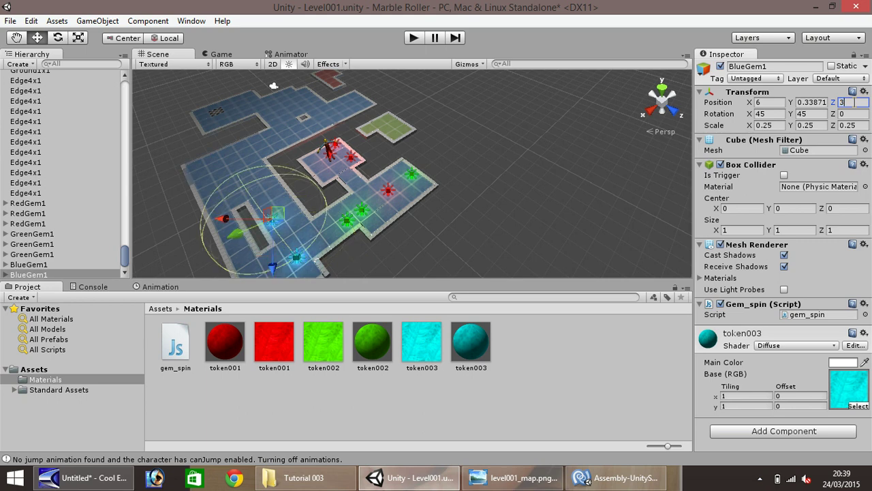
left_click(66, 271)
key("ctrl+d")
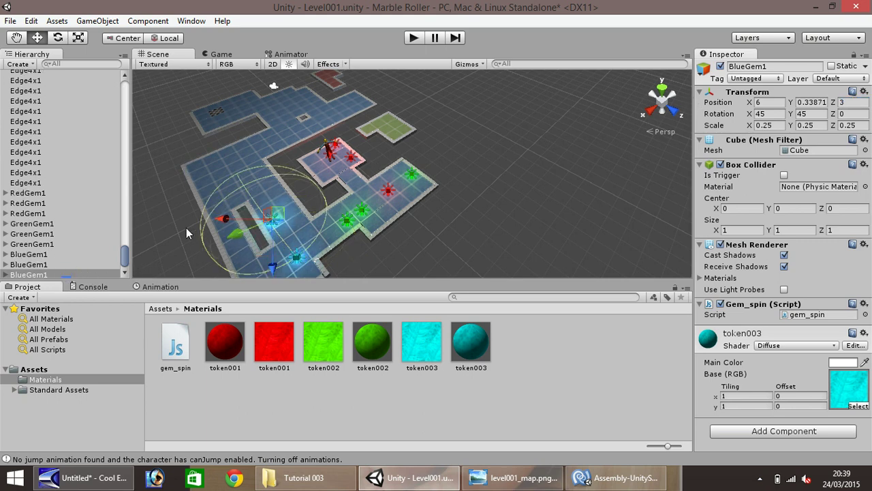
left_click(858, 102)
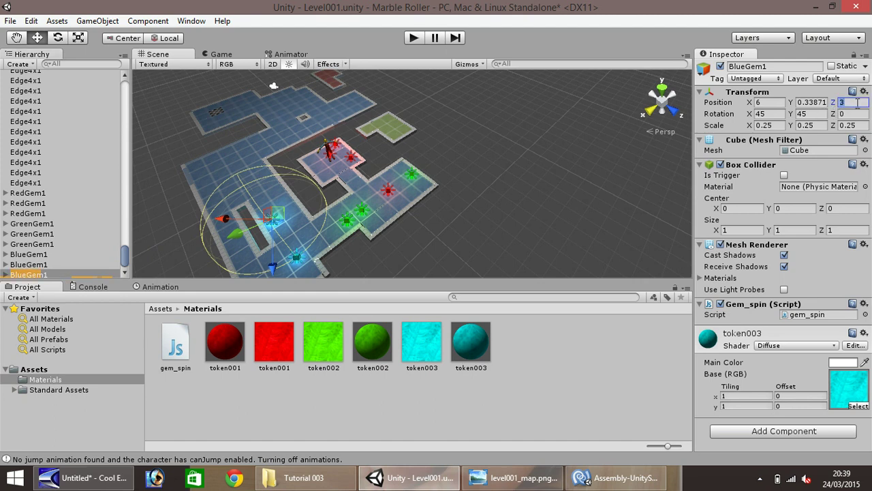
type("1")
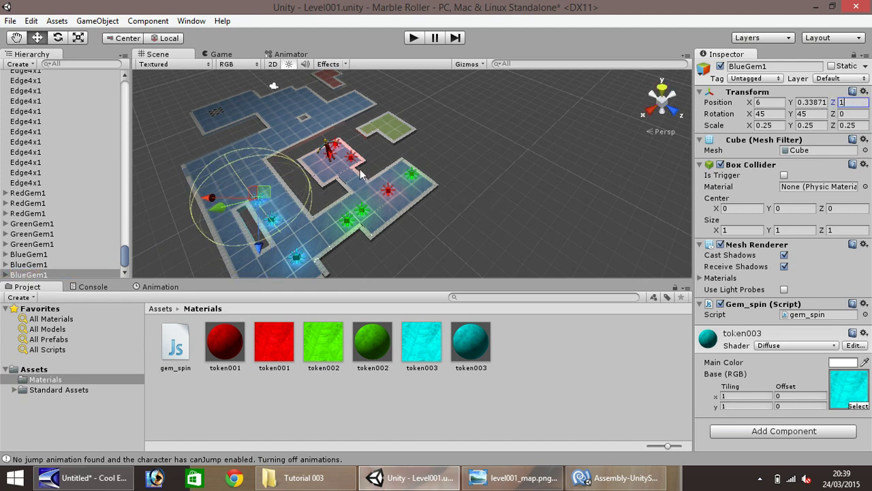
Duplicate a green gem and move the copy to X 8, Z 0.
left_click(36, 246)
key("ctrl+d")
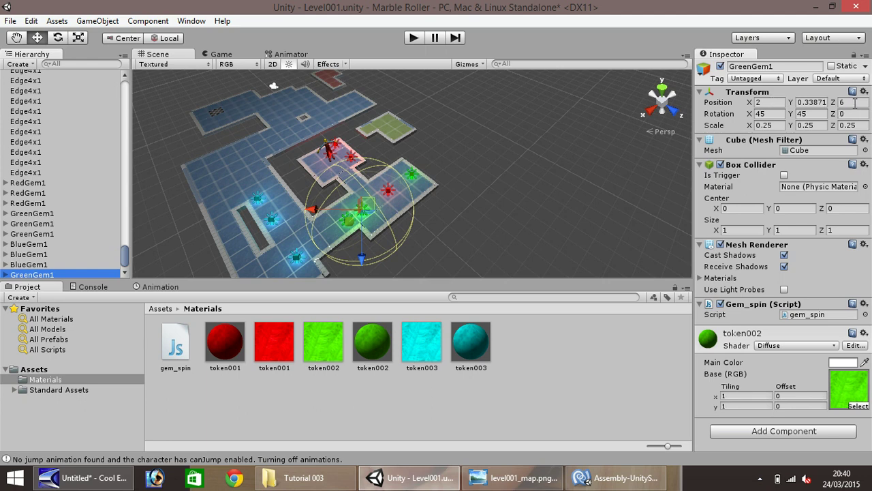
left_click(770, 103)
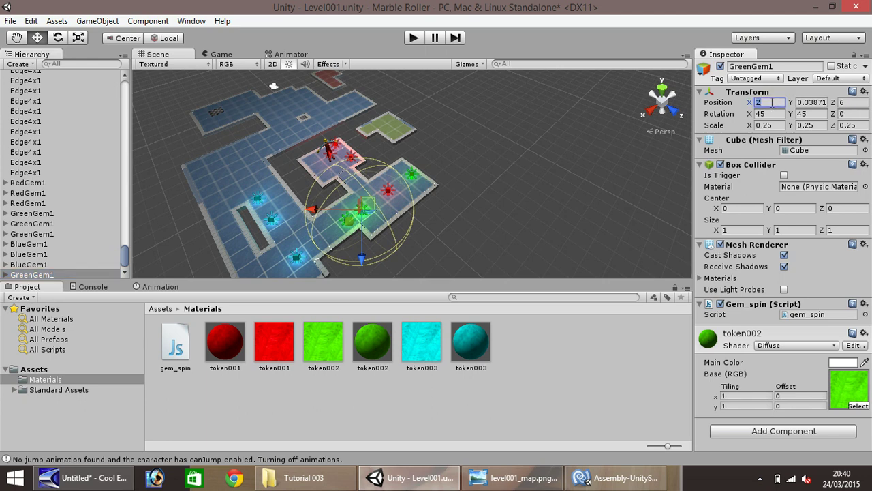
type("8")
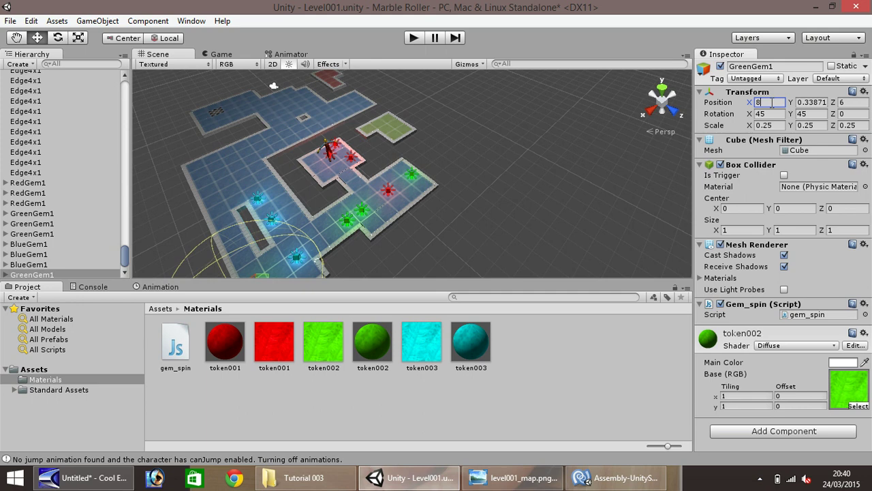
left_click(851, 102)
type("0")
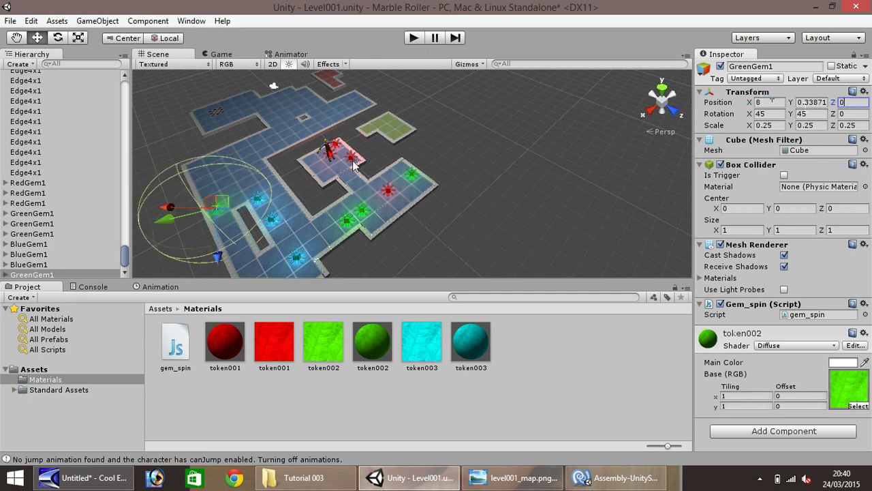
Duplicate a red gem and move the copy to X 7, Z -2.
left_click(42, 203)
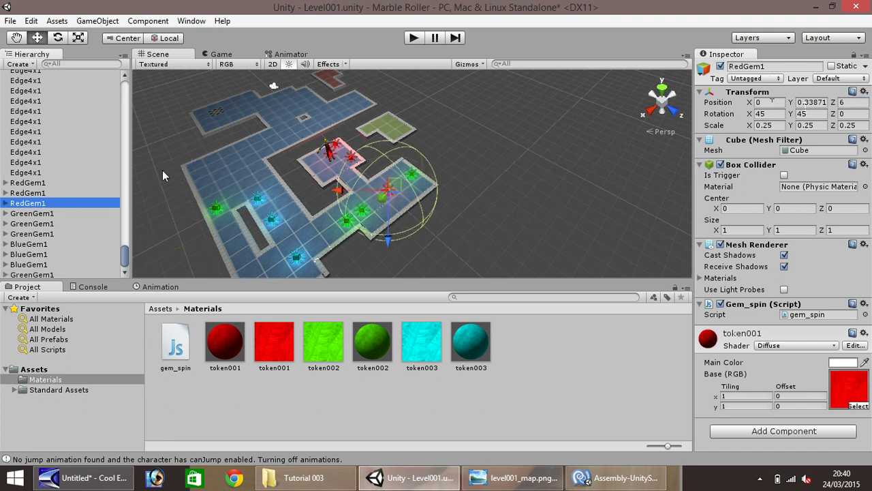
key("ctrl+d")
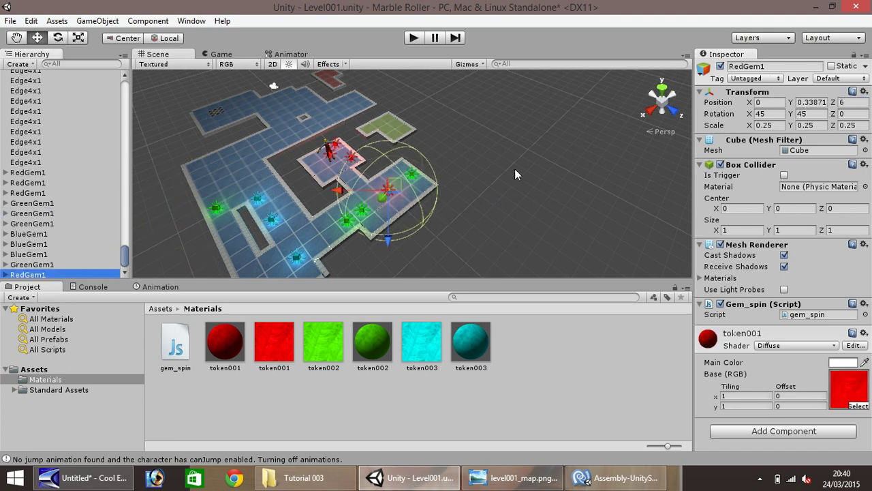
left_click(849, 103)
type("7")
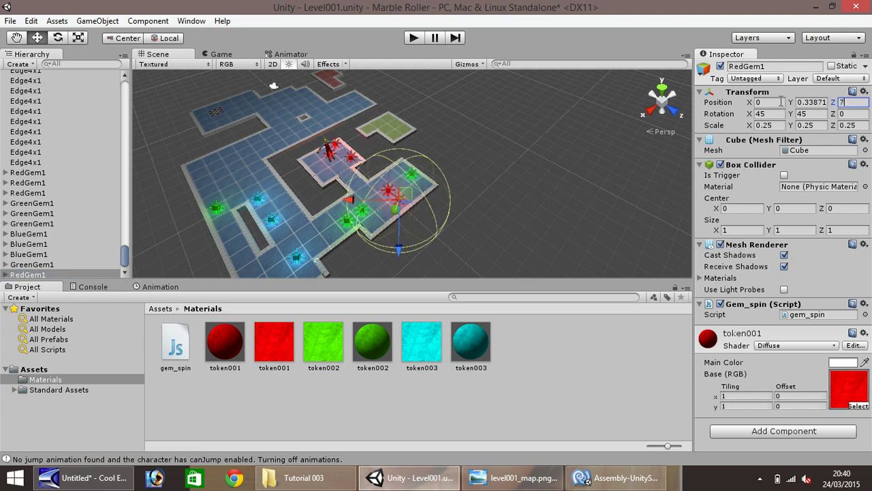
mouse_move(748, 103)
left_mouse_down()
mouse_move(741, 101)
mouse_move(753, 102)
left_mouse_up()
type("7")
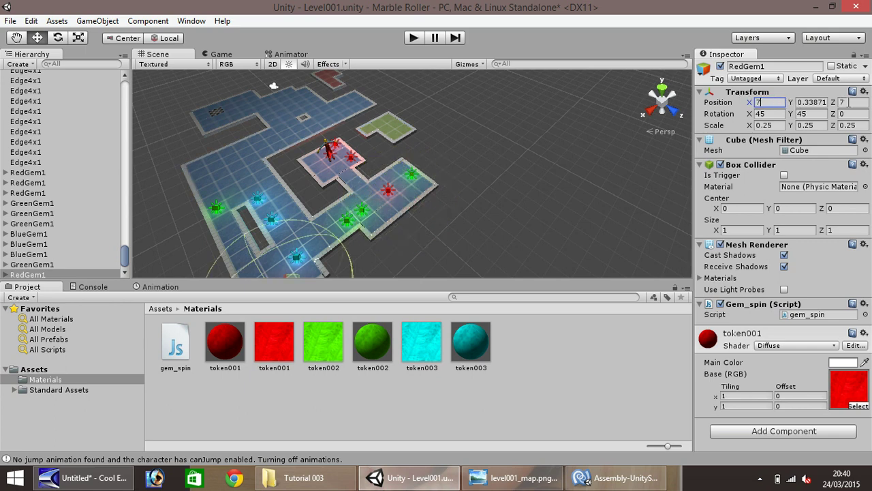
left_click(845, 102)
type("0")
type("2")
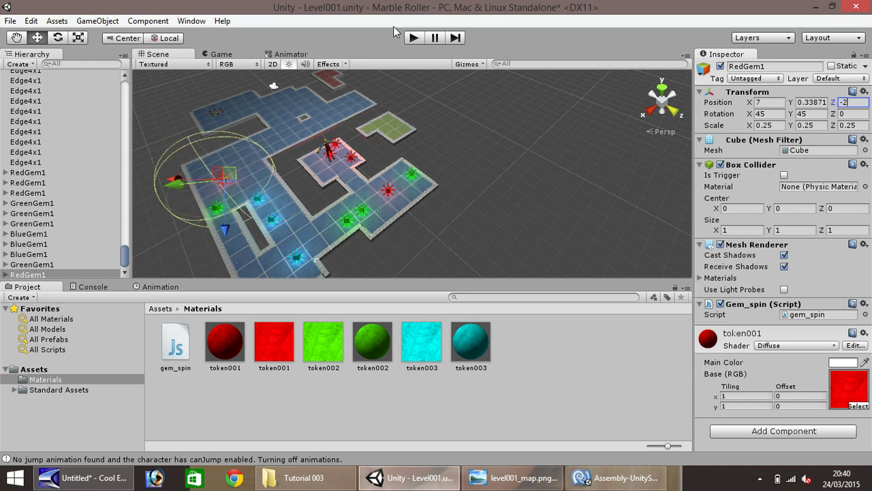
left_click(416, 39)
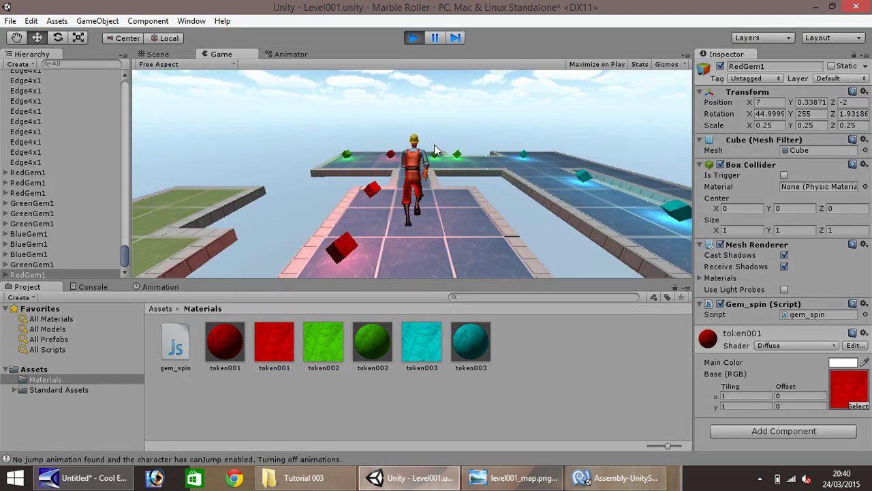
key("Up")
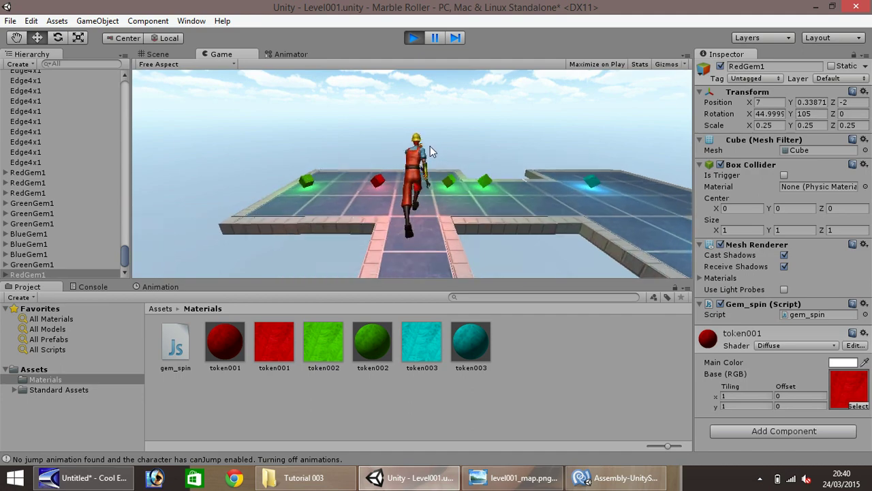
key("Left")
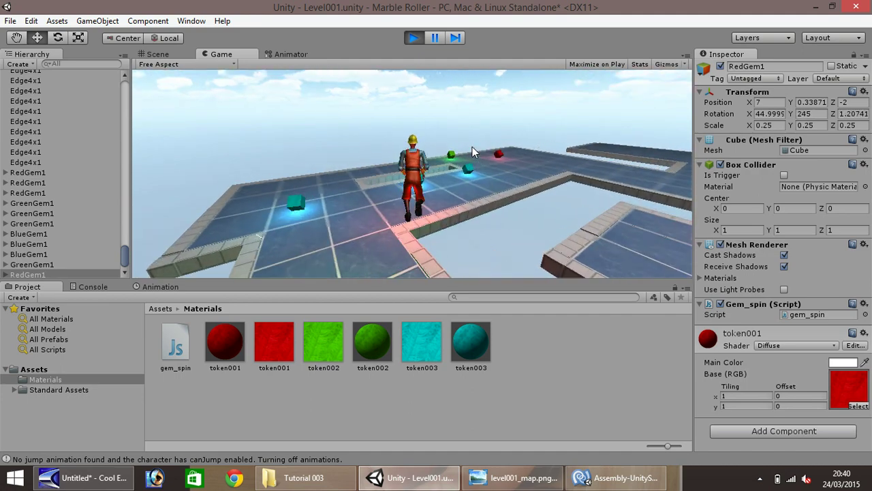
key("Up")
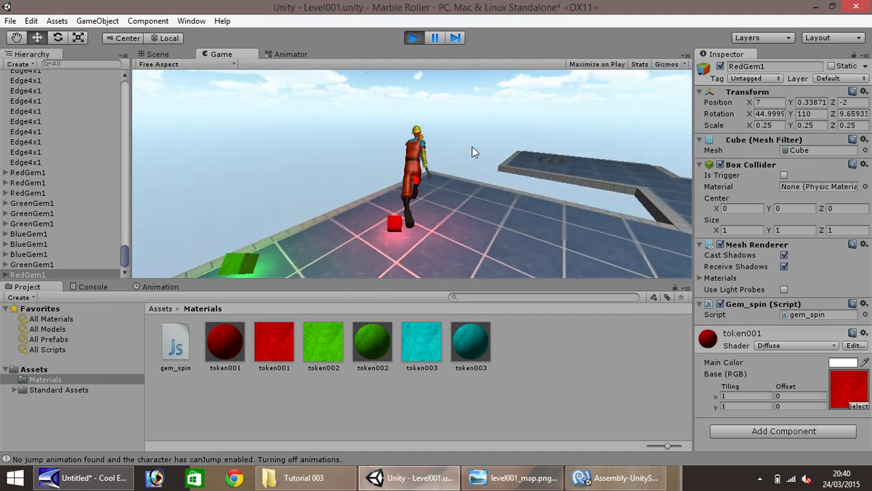
key("Left")
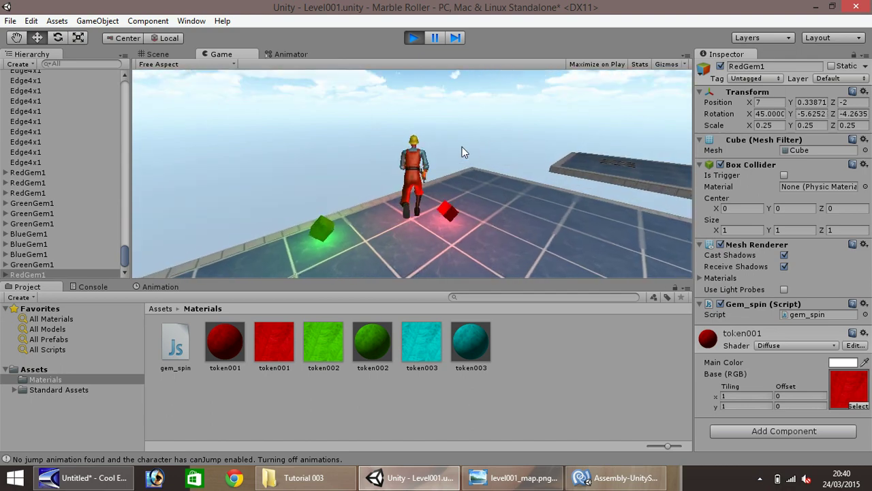
key("Left")
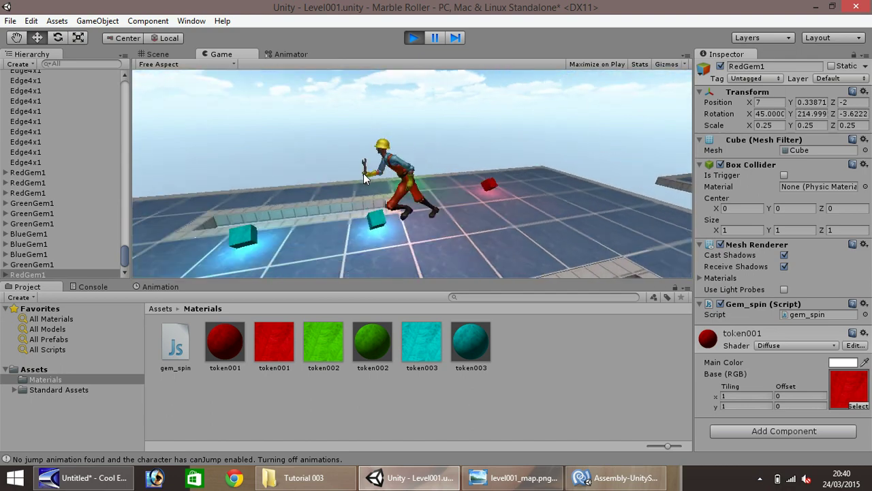
key("Left")
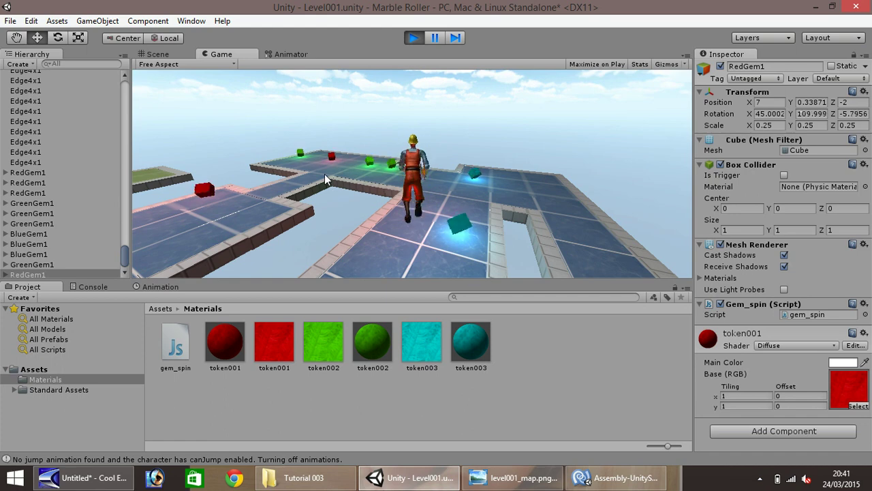
left_click(413, 39)
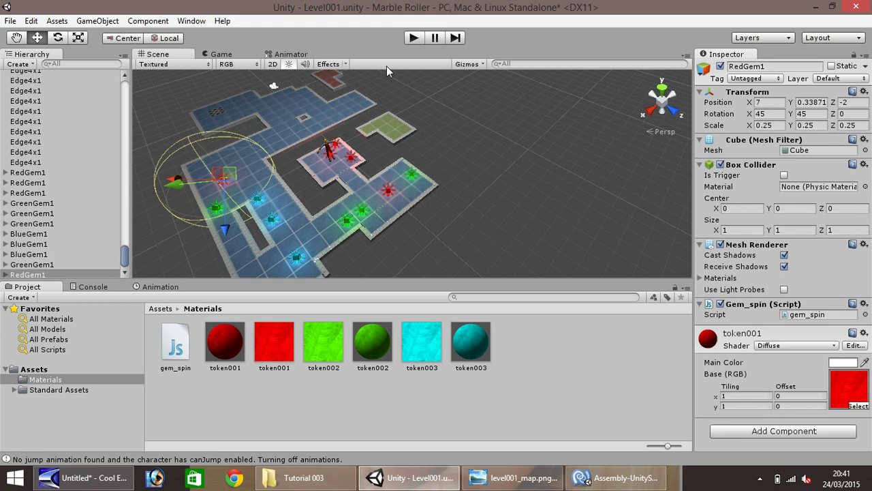
left_click(413, 39)
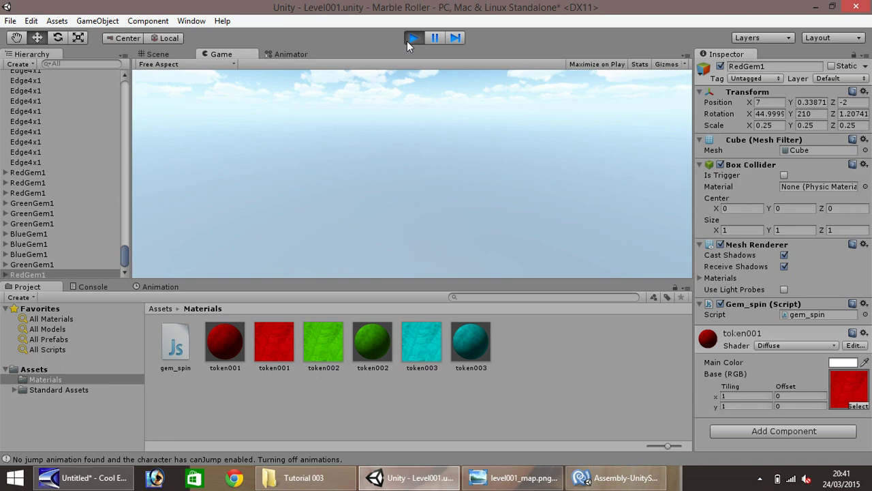
left_click(407, 41)
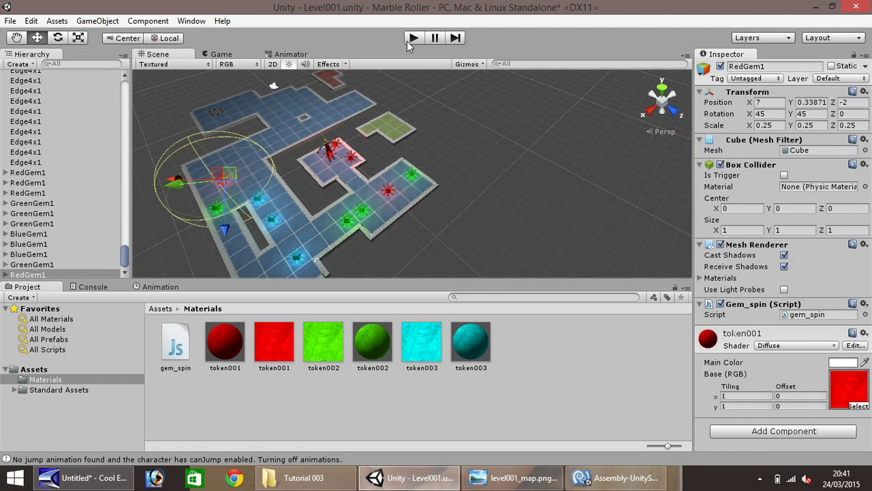